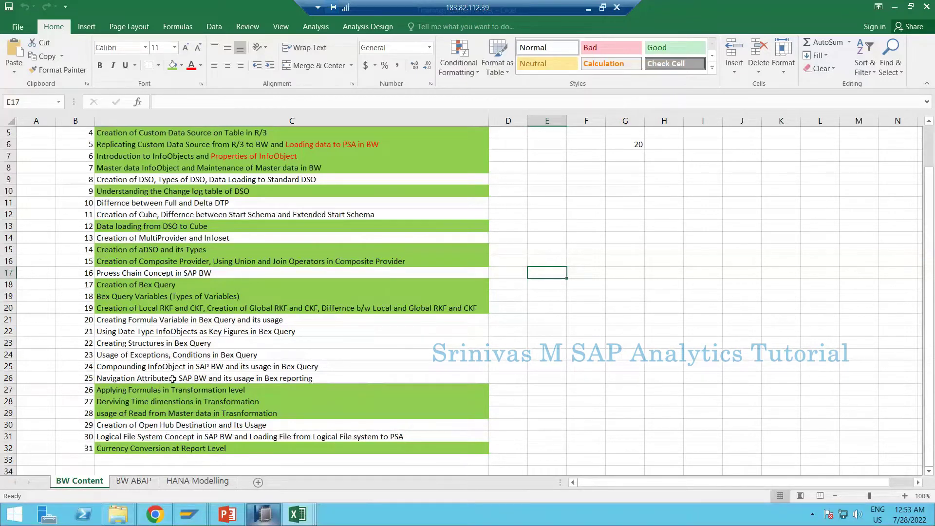
Step: Select the navigation attribute topic in row 26 of the BW Content sheet to review it
{"action": "left_click", "coordinate": [173, 379]}
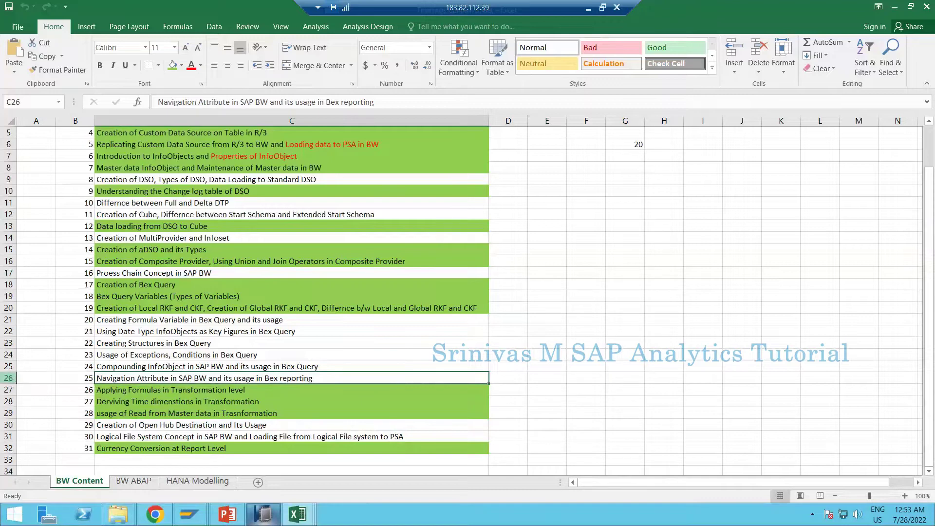
{"action": "left_click", "coordinate": [8, 378]}
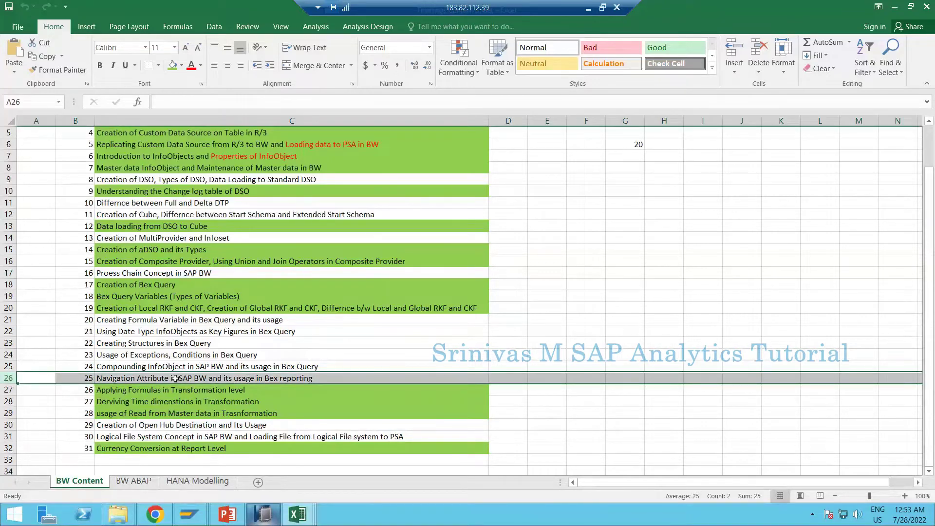
{"action": "left_click", "coordinate": [175, 379]}
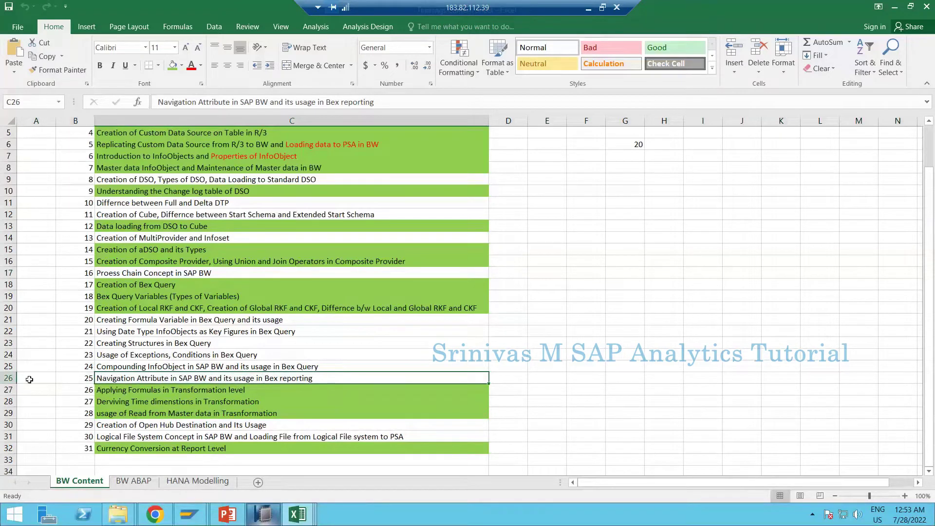
{"action": "left_click", "coordinate": [9, 377]}
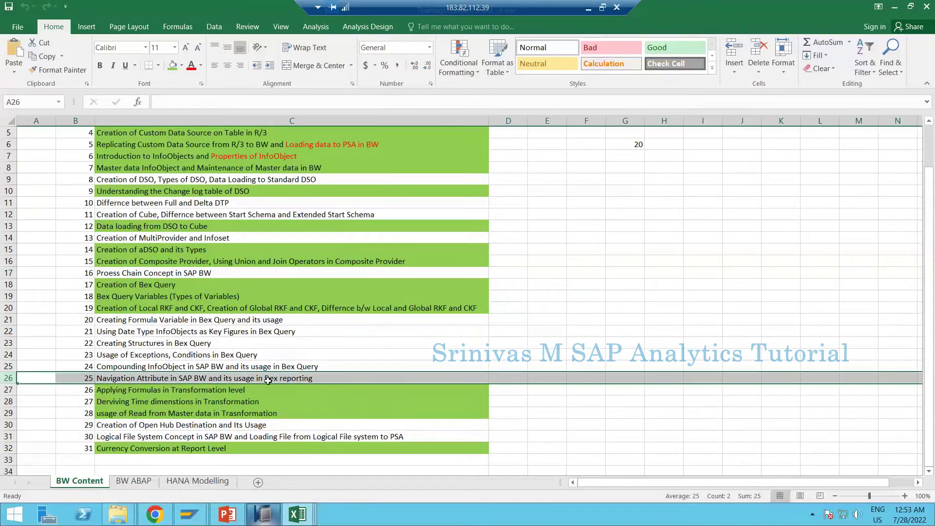
{"action": "left_click", "coordinate": [268, 380]}
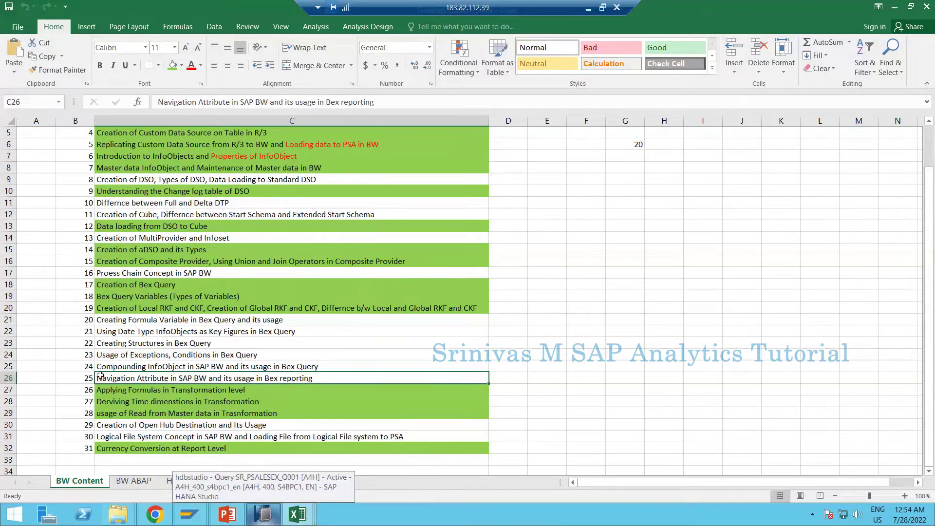
{"action": "left_click", "coordinate": [9, 378]}
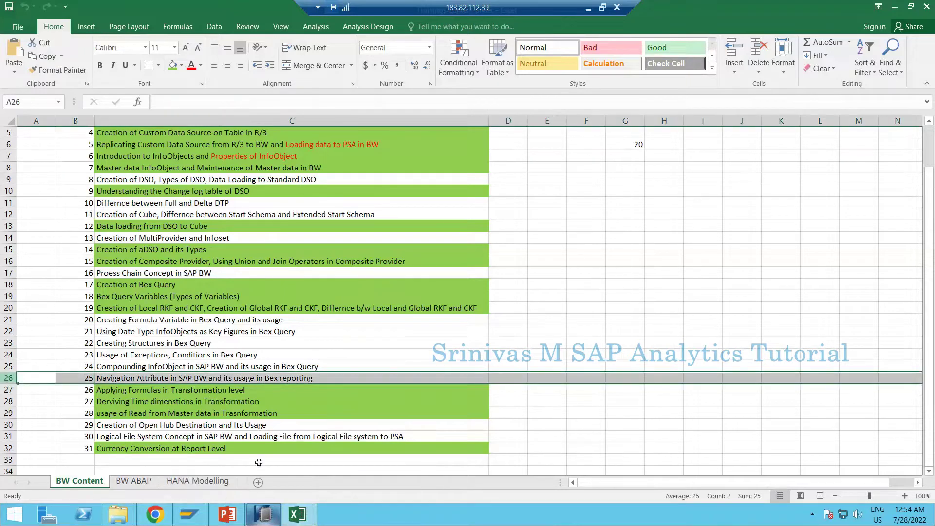
Step: Examine the Material column in the SR_PSALESEX list output, and Material in the rows of query SR_PSALESEX_Q001 in HANA Studio
{"action": "left_click", "coordinate": [274, 514]}
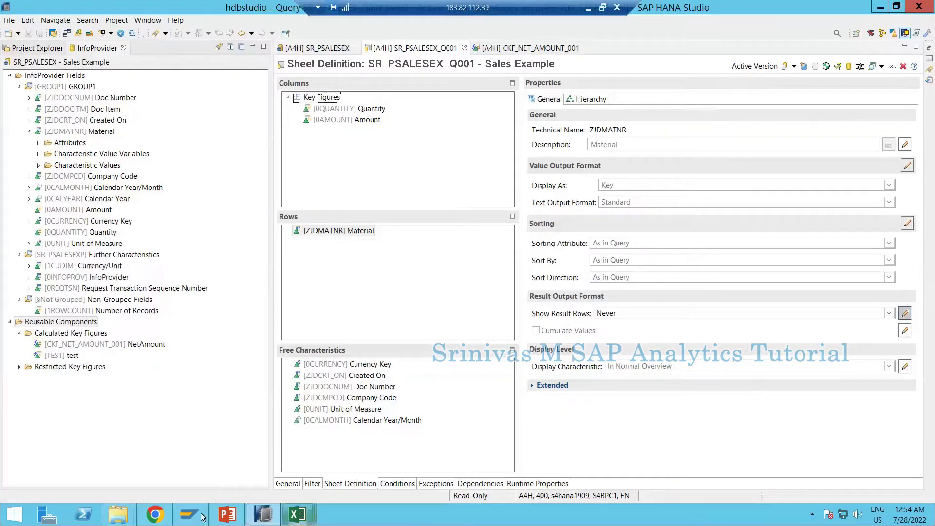
{"action": "mouse_move", "coordinate": [189, 514]}
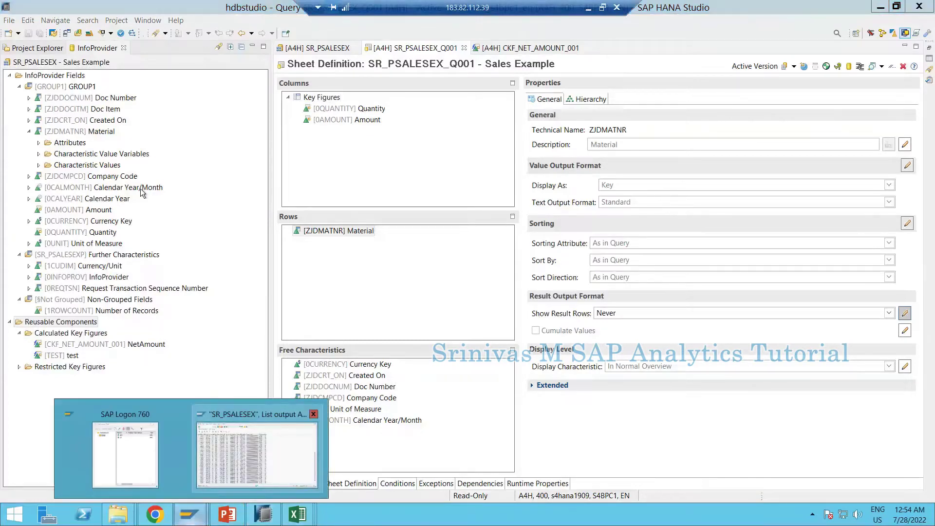
{"action": "left_click", "coordinate": [257, 453]}
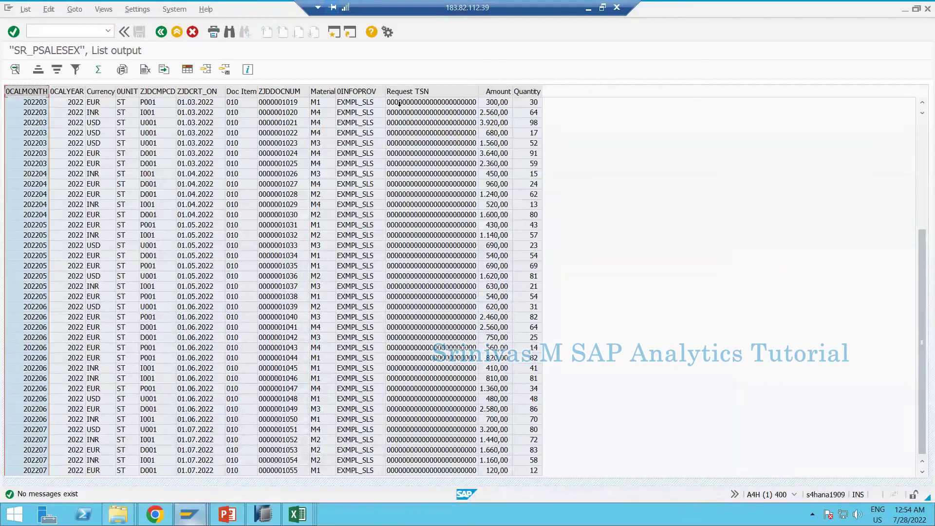
{"action": "left_click", "coordinate": [197, 134]}
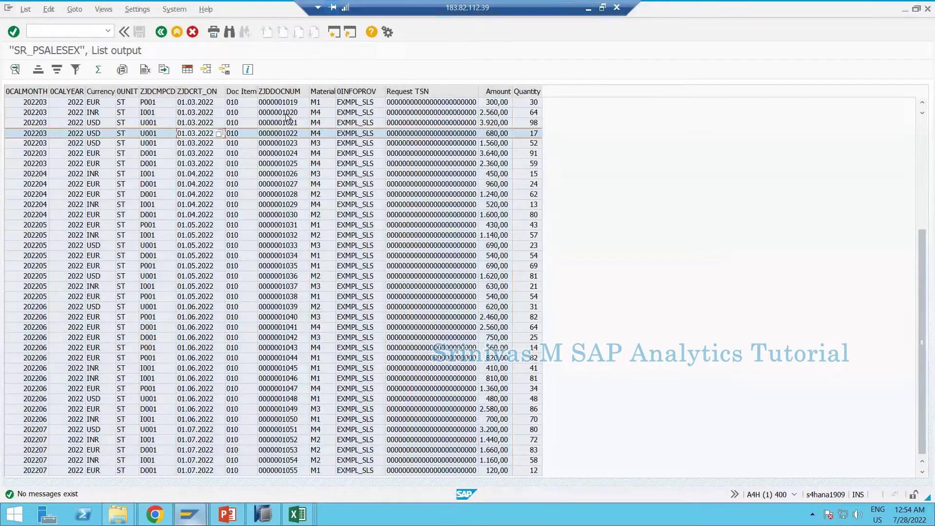
{"action": "left_click", "coordinate": [322, 92]}
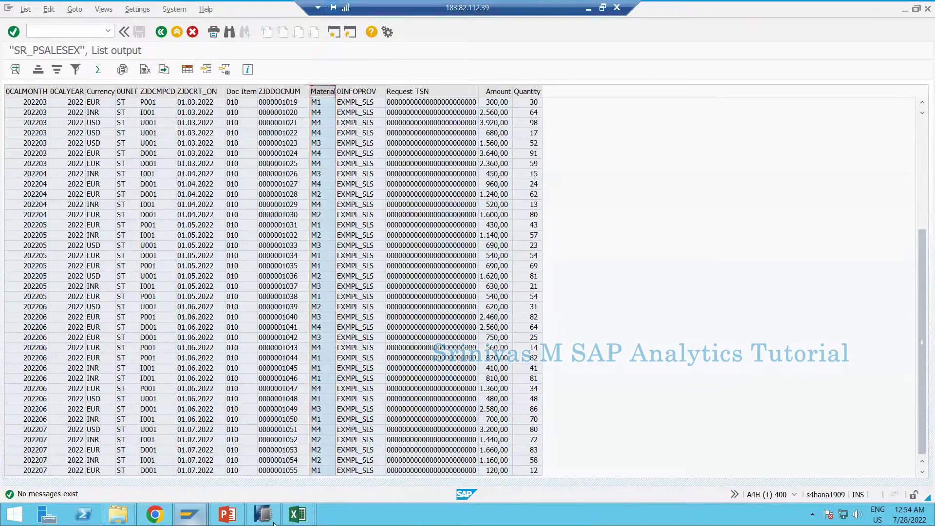
{"action": "mouse_move", "coordinate": [266, 517]}
{"action": "left_click", "coordinate": [260, 436]}
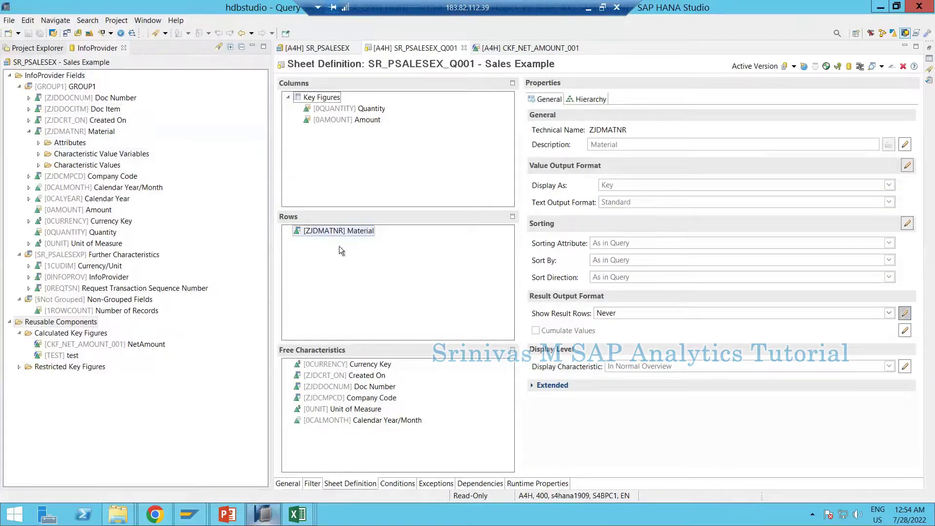
{"action": "left_click", "coordinate": [337, 233]}
Step: Switch to the Book1 workbook and insert the Sales Example data source at A1 of Sheet12, for Calendar Year/Month 01.2022 to 12.2022
{"action": "left_click", "coordinate": [297, 514]}
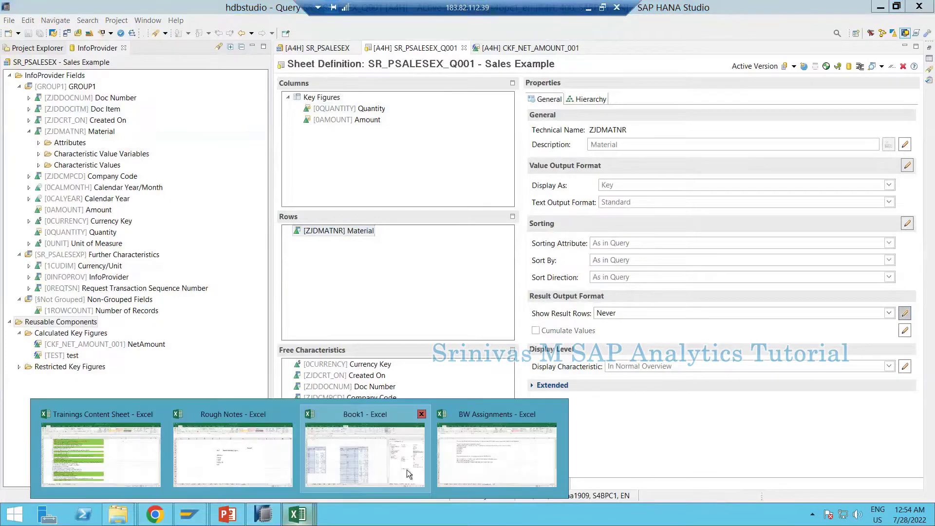
{"action": "left_click", "coordinate": [369, 477]}
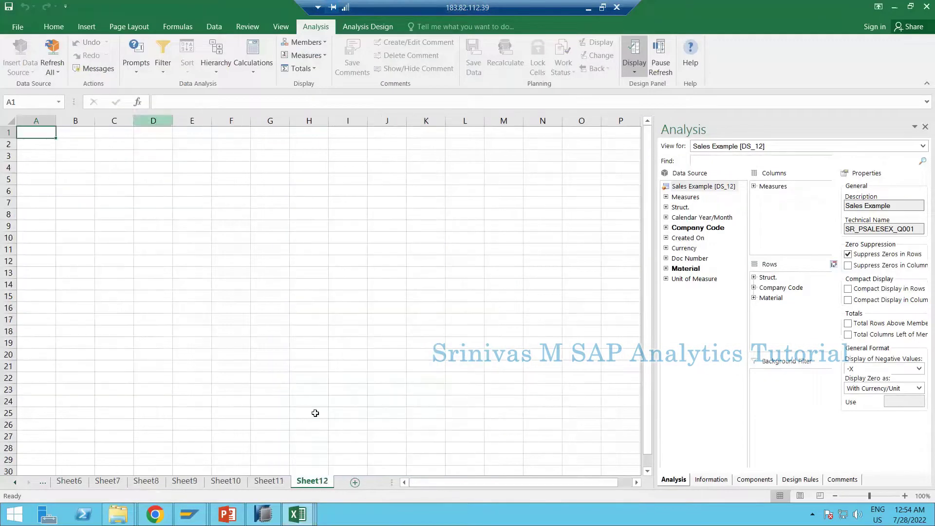
{"action": "left_click", "coordinate": [28, 77]}
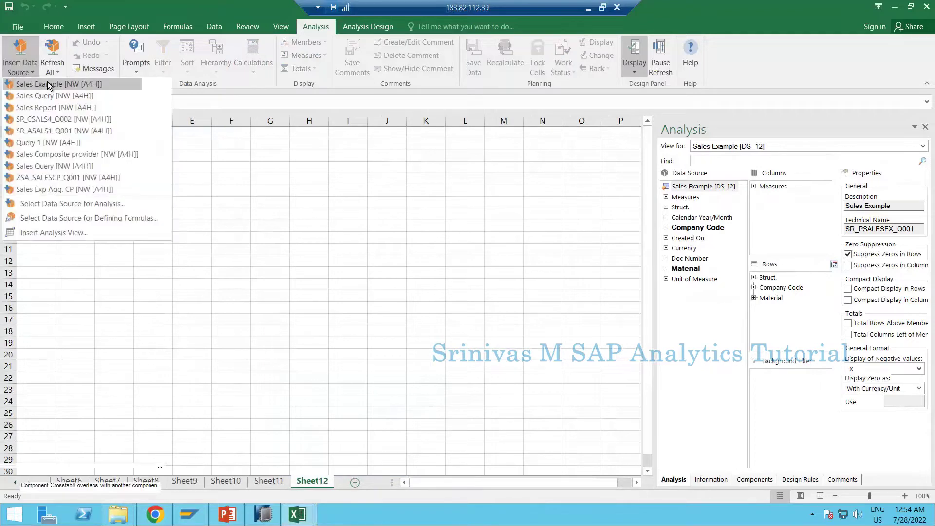
{"action": "left_click", "coordinate": [30, 84]}
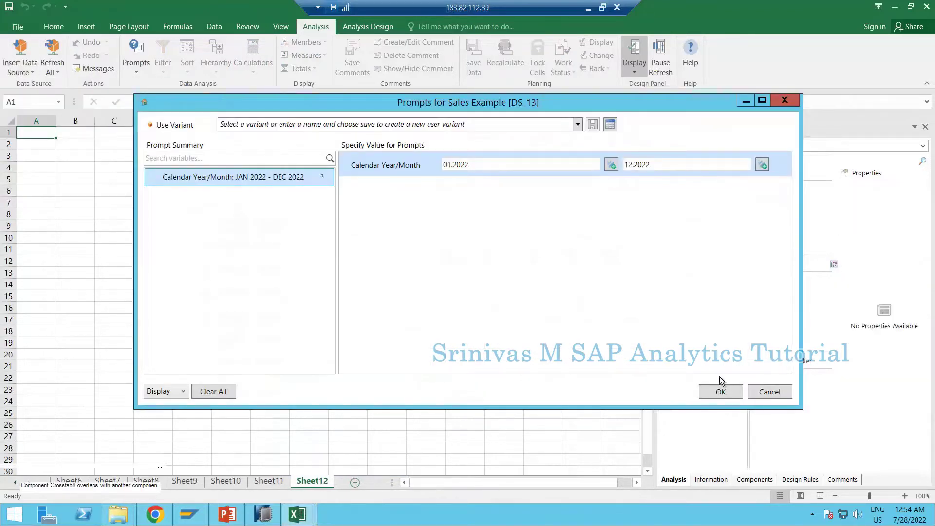
{"action": "left_click", "coordinate": [716, 390]}
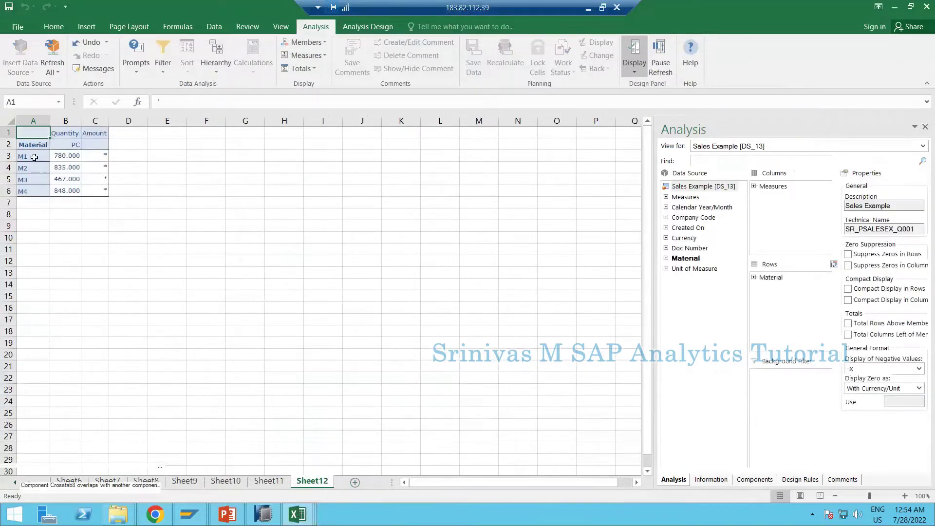
Step: Compare the query's sheet definition in HANA Studio with the material rows of the report in Excel
{"action": "left_click", "coordinate": [263, 514]}
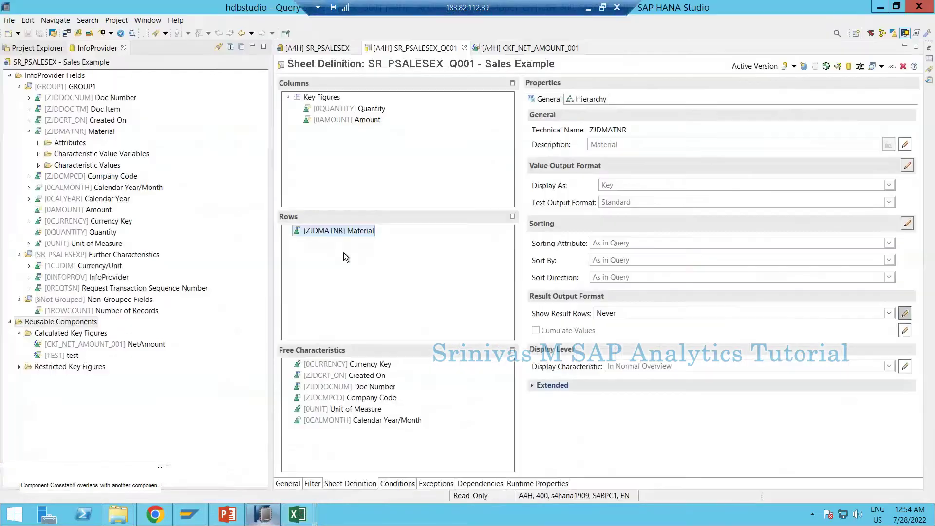
{"action": "left_click", "coordinate": [880, 7]}
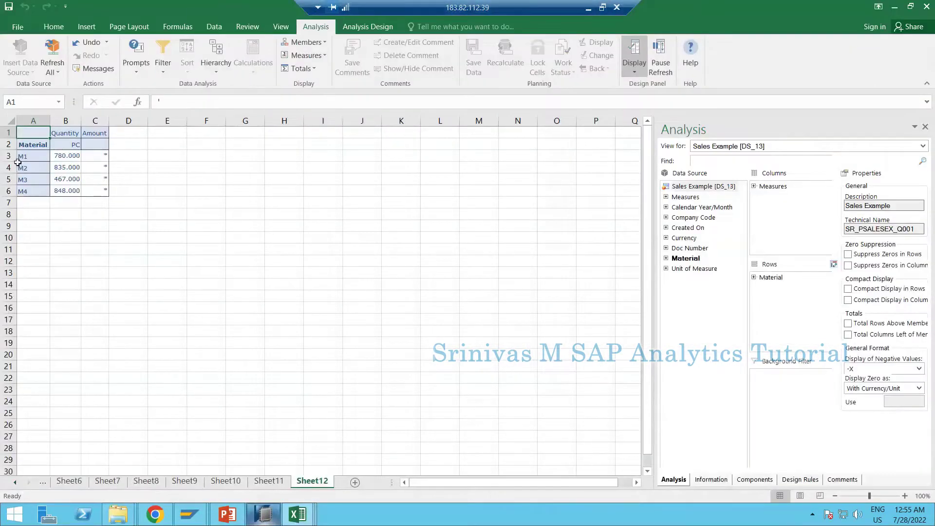
{"action": "left_click_drag", "start_coordinate": [25, 155], "coordinate": [83, 195]}
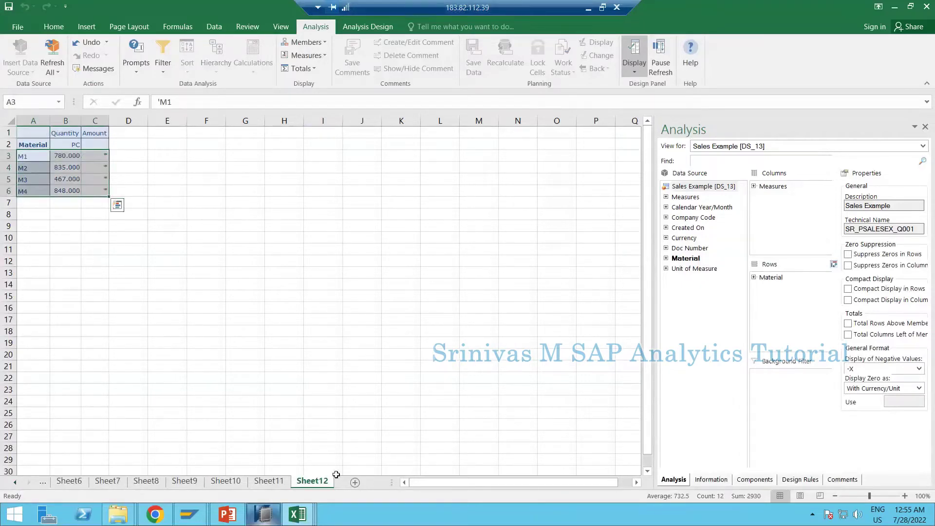
Step: In HANA Studio, move Calendar Year/Month from the free characteristics to the rows above Material, and remove the Amount key figure from the columns
{"action": "key", "text": "alt+Tab"}
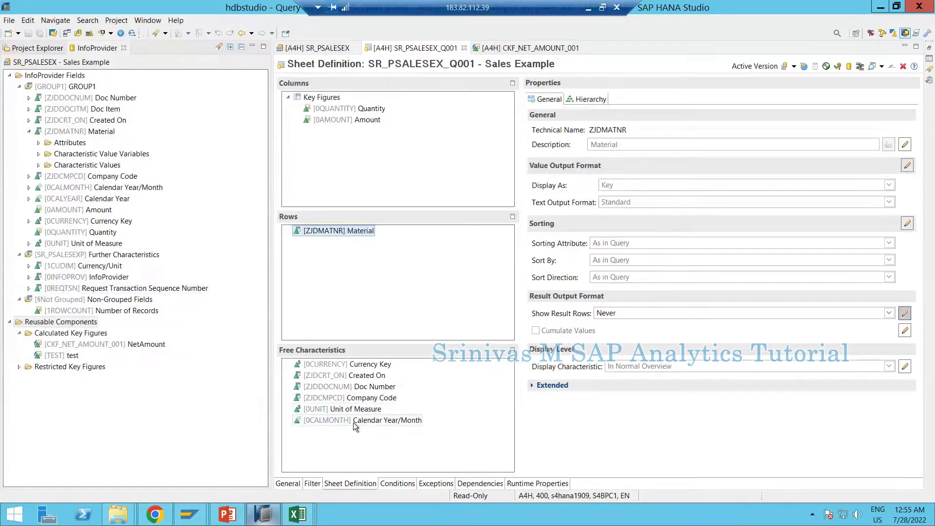
{"action": "left_click_drag", "start_coordinate": [355, 424], "coordinate": [319, 276]}
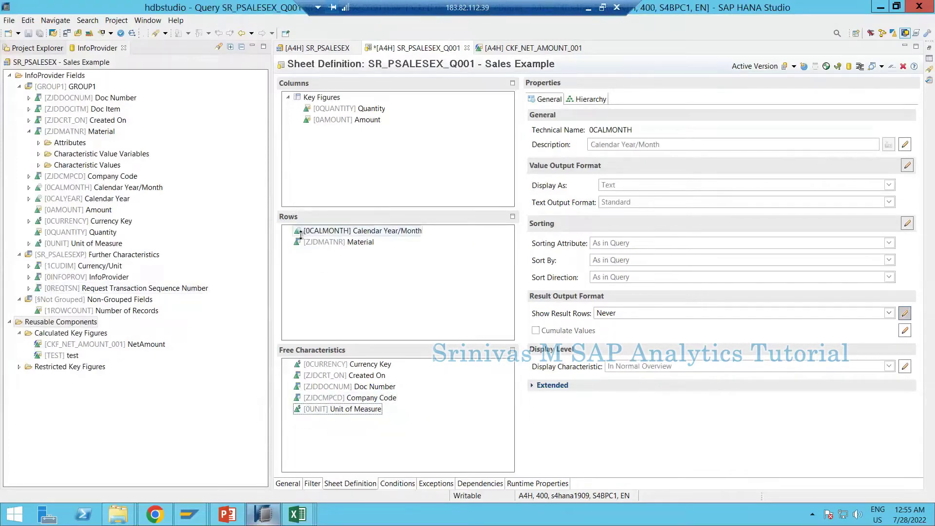
{"action": "right_click", "coordinate": [327, 122]}
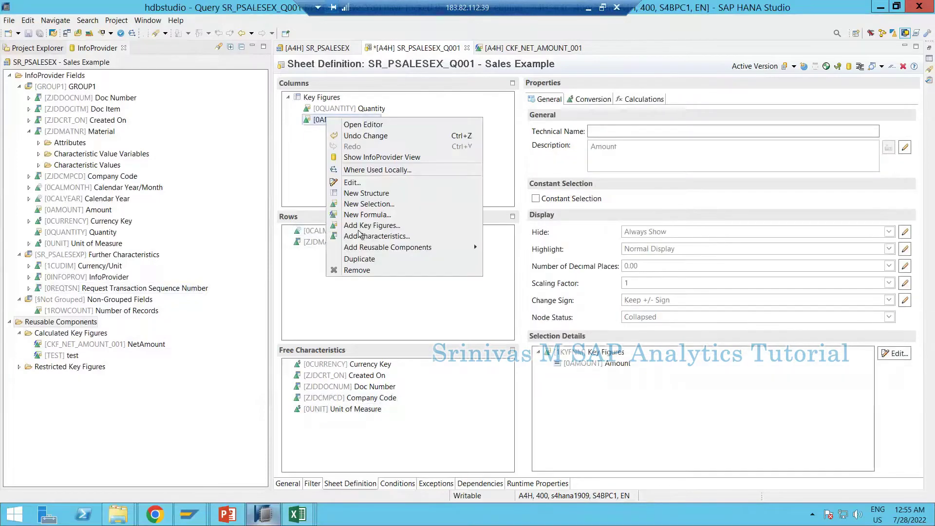
{"action": "key", "text": "Return"}
{"action": "right_click", "coordinate": [348, 111]}
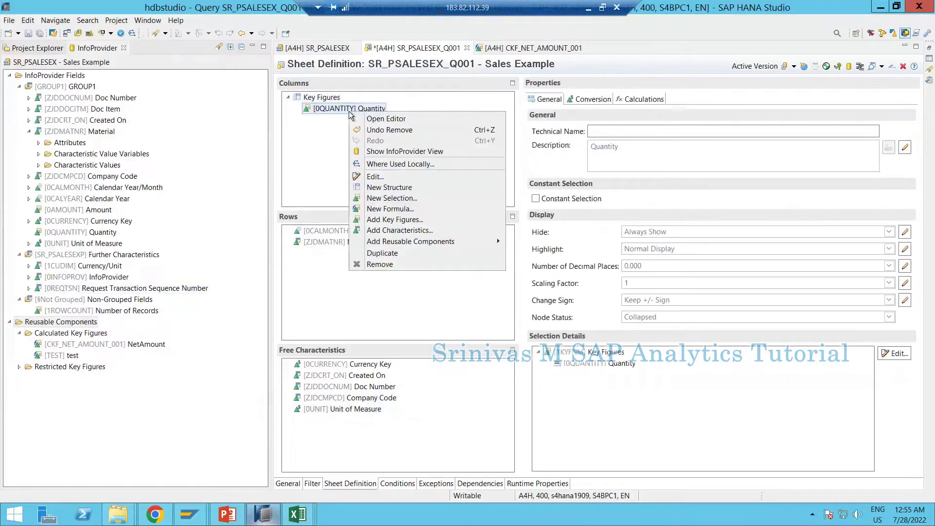
{"action": "left_click", "coordinate": [311, 97]}
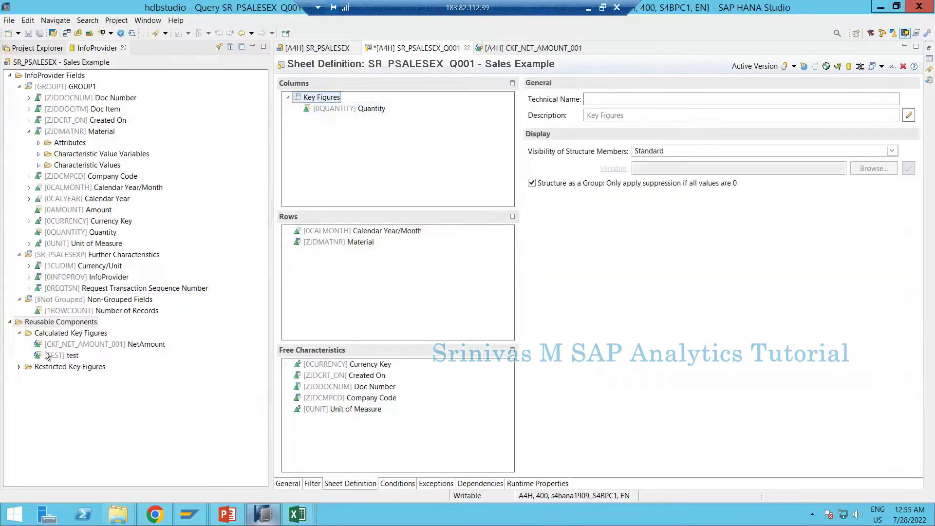
Step: Expand the reusable Restricted Key Figures of the InfoProvider and save query SR_PSALESEX_Q001
{"action": "left_click", "coordinate": [19, 366]}
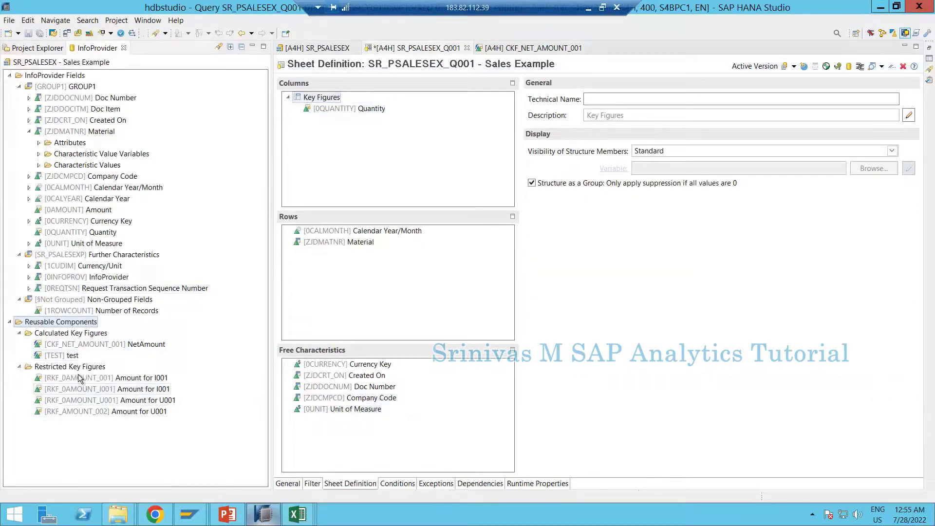
{"action": "left_click", "coordinate": [77, 345]}
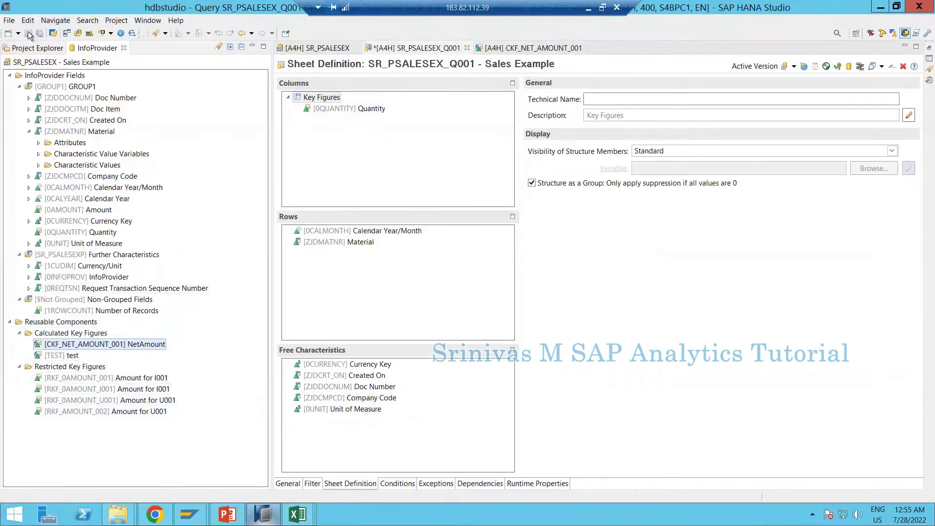
{"action": "left_click", "coordinate": [28, 33]}
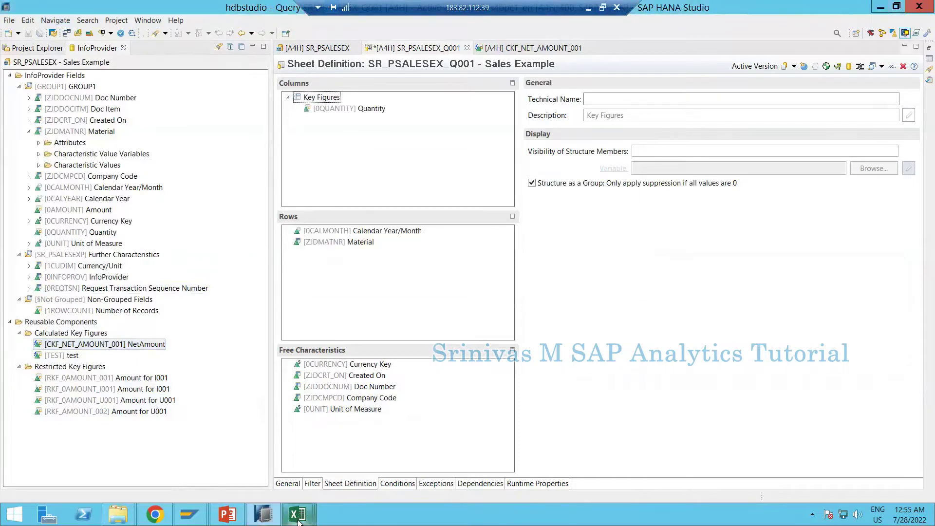
Step: Return to Book1 in Excel and reset the report's data source, accepting the Calendar Year/Month prompt of 01.2022 to 12.2022
{"action": "mouse_move", "coordinate": [298, 514]}
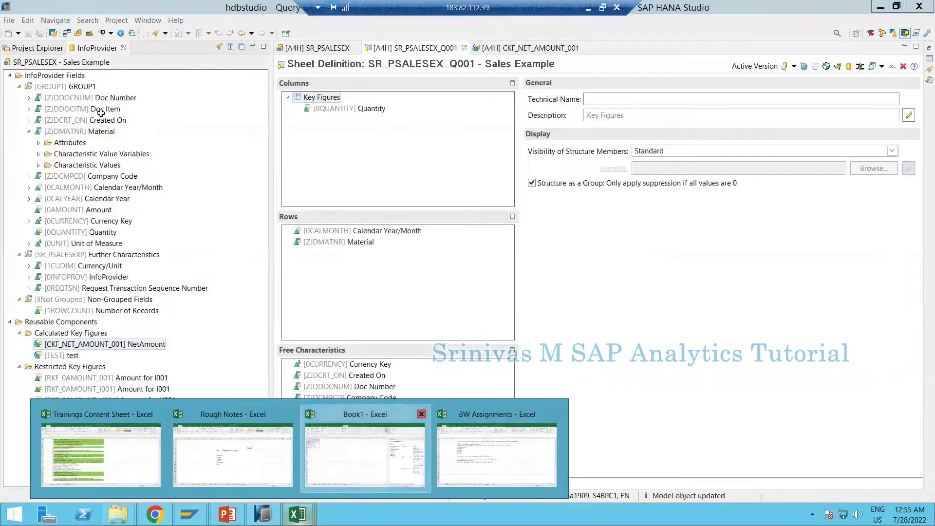
{"action": "left_click", "coordinate": [387, 464]}
{"action": "left_click", "coordinate": [56, 74]}
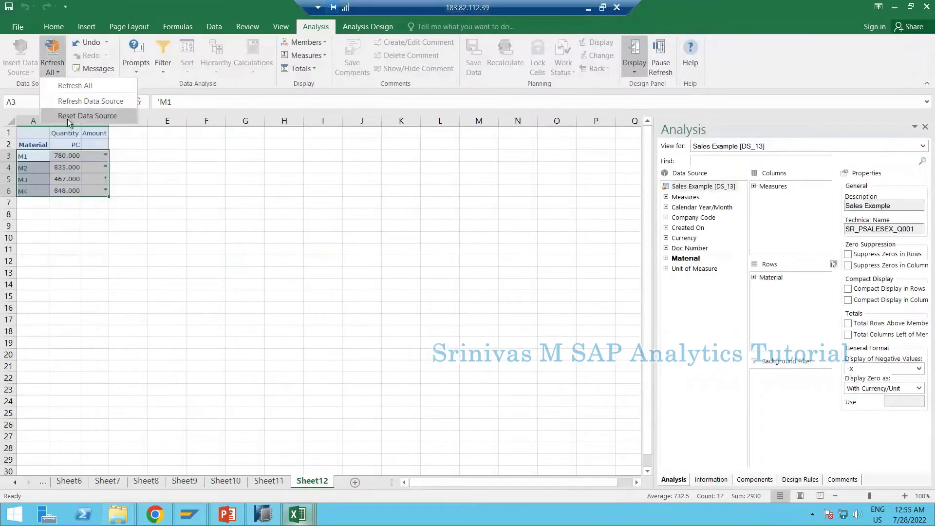
{"action": "left_click", "coordinate": [69, 116]}
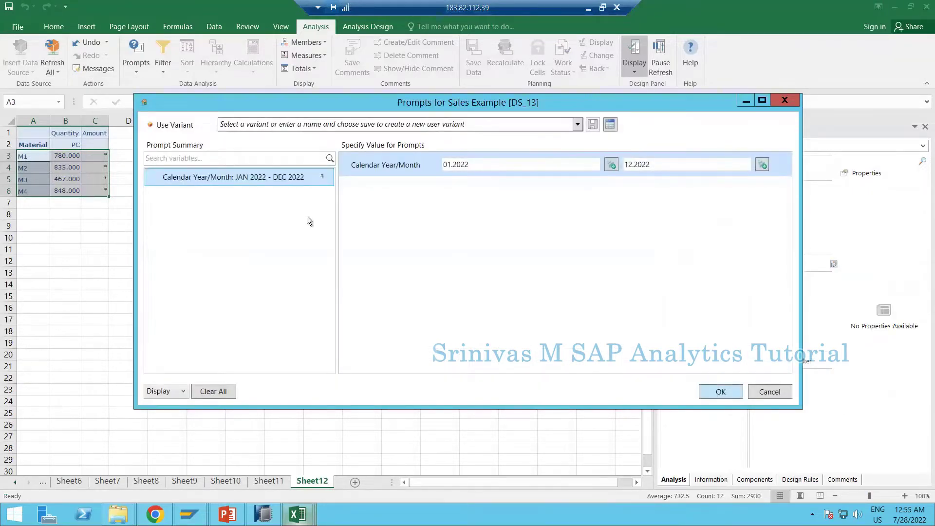
{"action": "key", "text": "Return"}
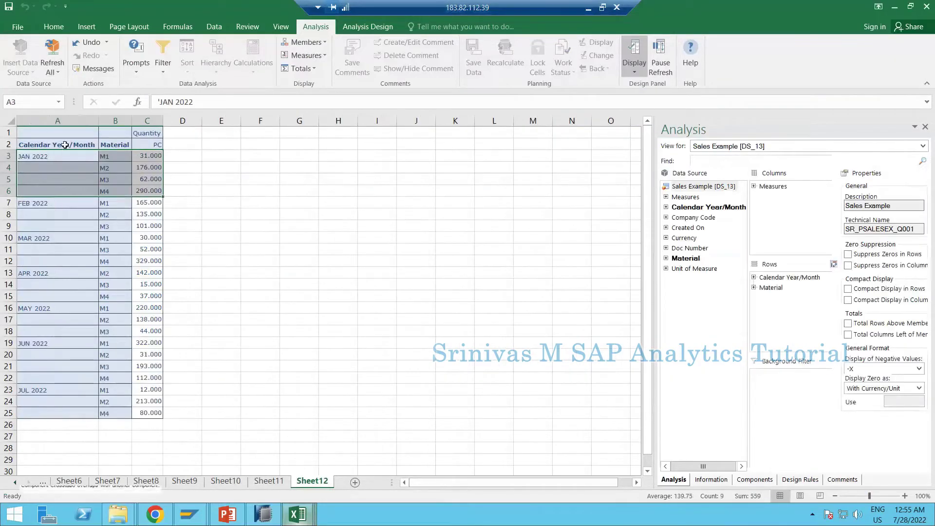
Step: Examine the Calendar Year/Month, Material and Quantity columns of the reset report
{"action": "left_click", "coordinate": [57, 121]}
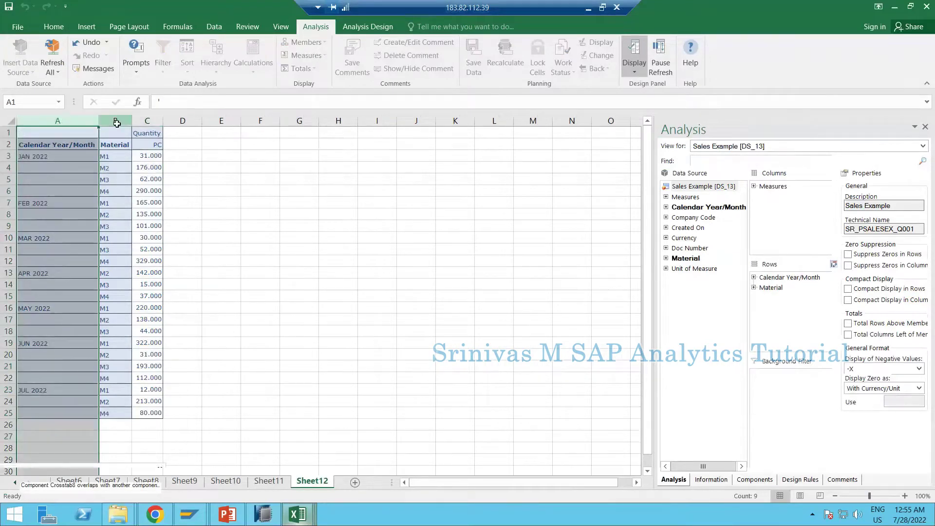
{"action": "left_click", "coordinate": [116, 122]}
{"action": "left_click", "coordinate": [155, 120]}
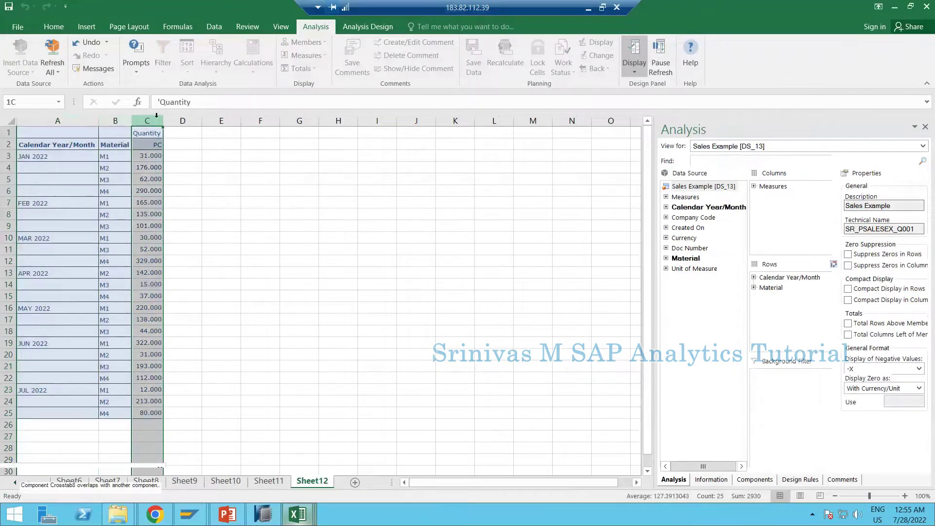
{"action": "left_click", "coordinate": [117, 150]}
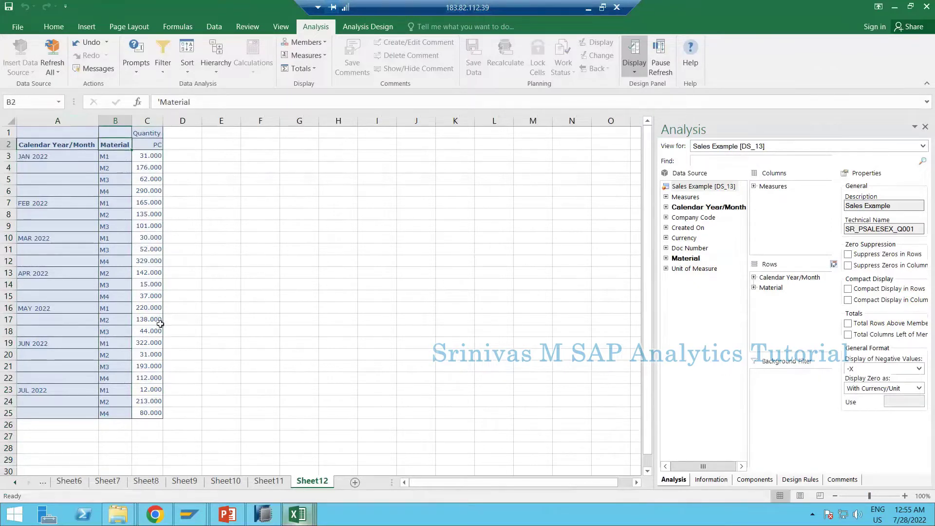
Step: Switch to the SAP list output window of SR_PSALESEX and start InfoObject maintenance in a new session
{"action": "mouse_move", "coordinate": [200, 515]}
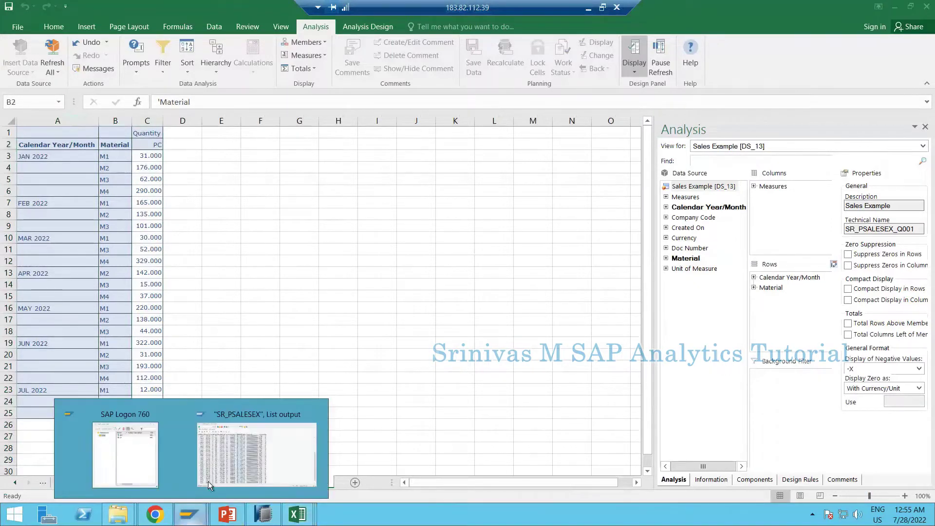
{"action": "left_click", "coordinate": [196, 416]}
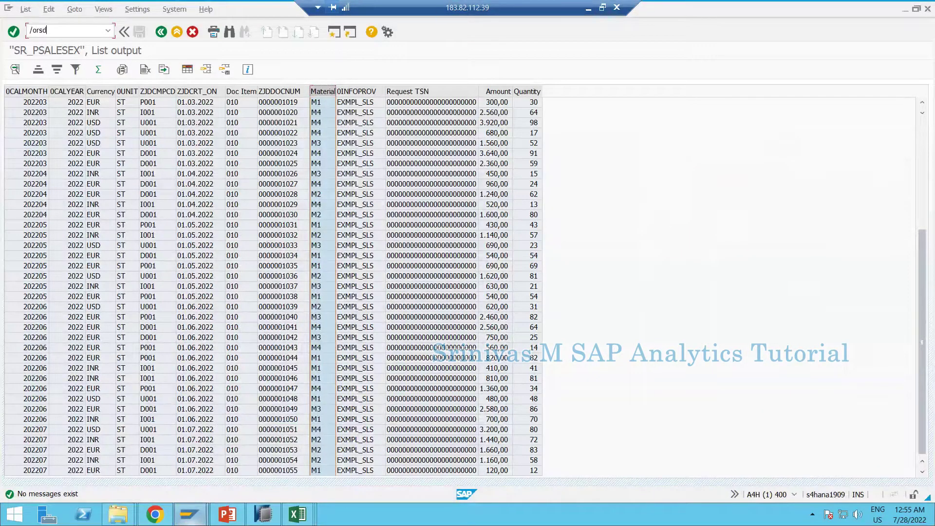
{"action": "key", "text": "Return"}
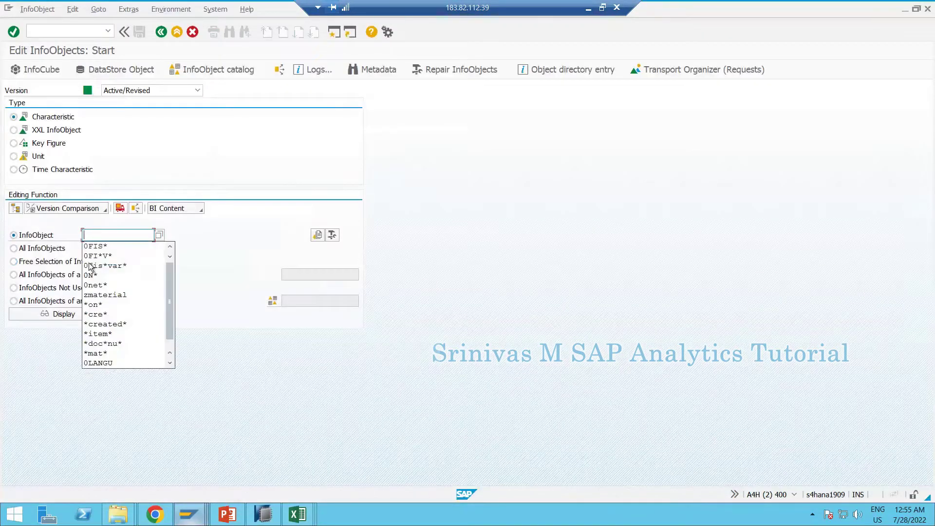
Step: Look up the technical name of Material in HANA Studio, and display characteristic ZJDMATNR in SAP's InfoObject maintenance
{"action": "left_click", "coordinate": [263, 513]}
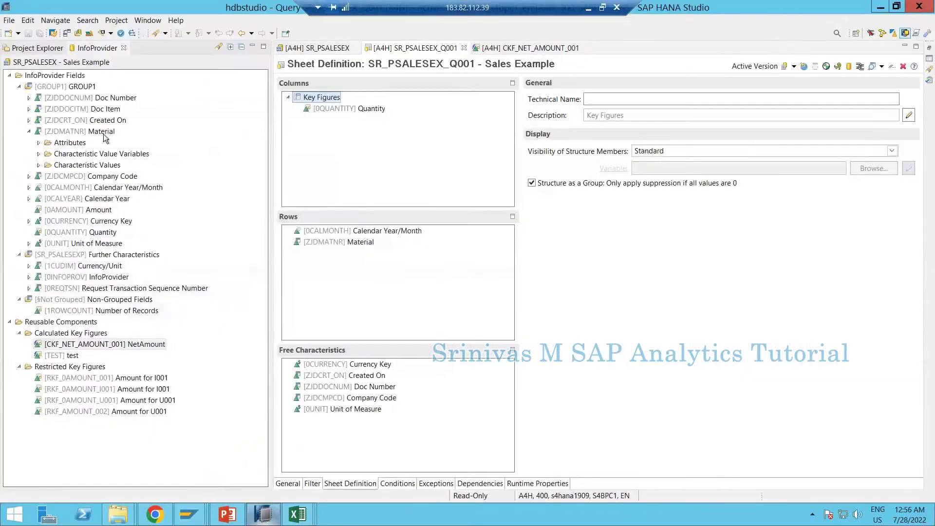
{"action": "left_click", "coordinate": [73, 134]}
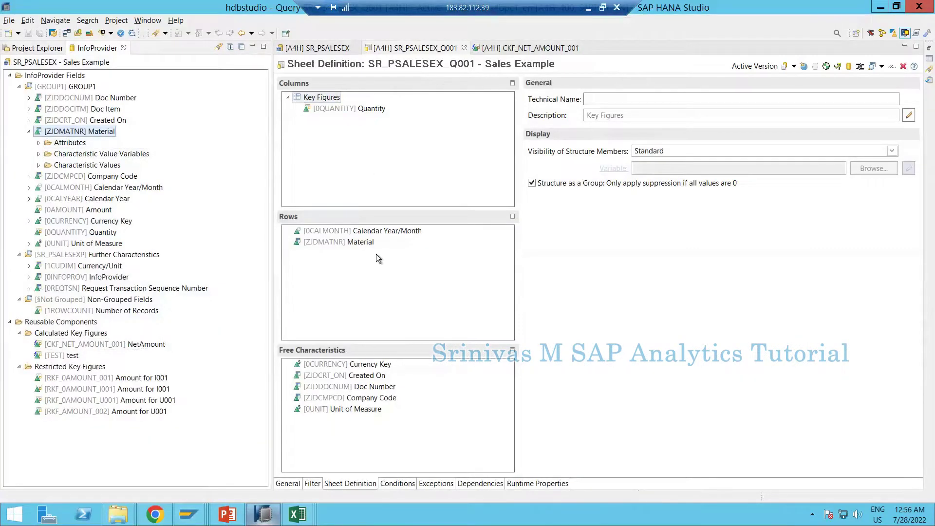
{"action": "key", "text": "alt+Tab"}
{"action": "type", "text": "z"}
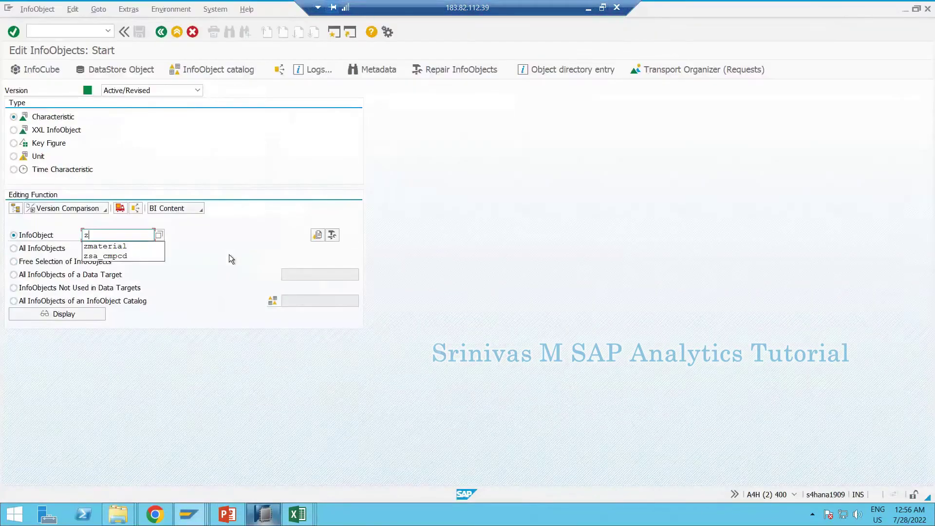
{"action": "type", "text": "jdmatnr"}
{"action": "key", "text": "Return"}
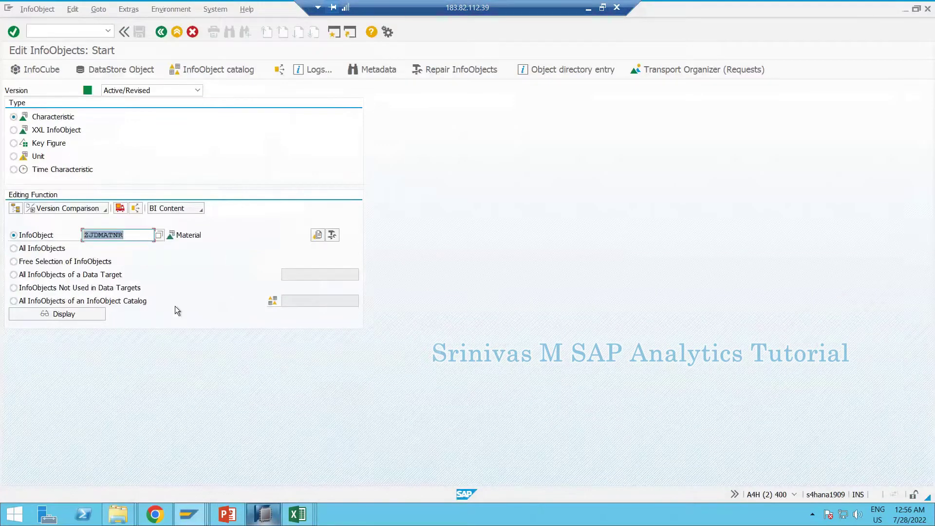
{"action": "left_click", "coordinate": [60, 314]}
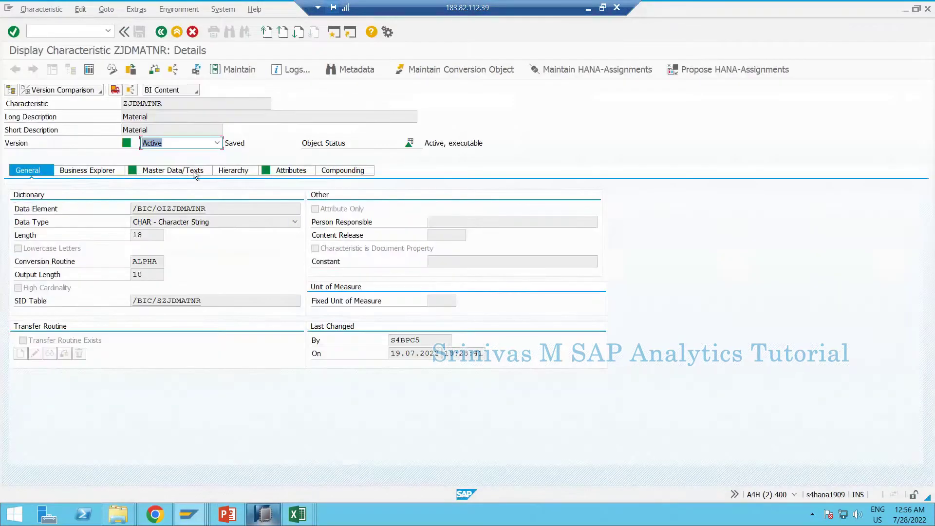
Step: Review the master data and text settings of ZJDMATNR and its Material Group and Material Type navigation attributes
{"action": "left_click", "coordinate": [166, 170]}
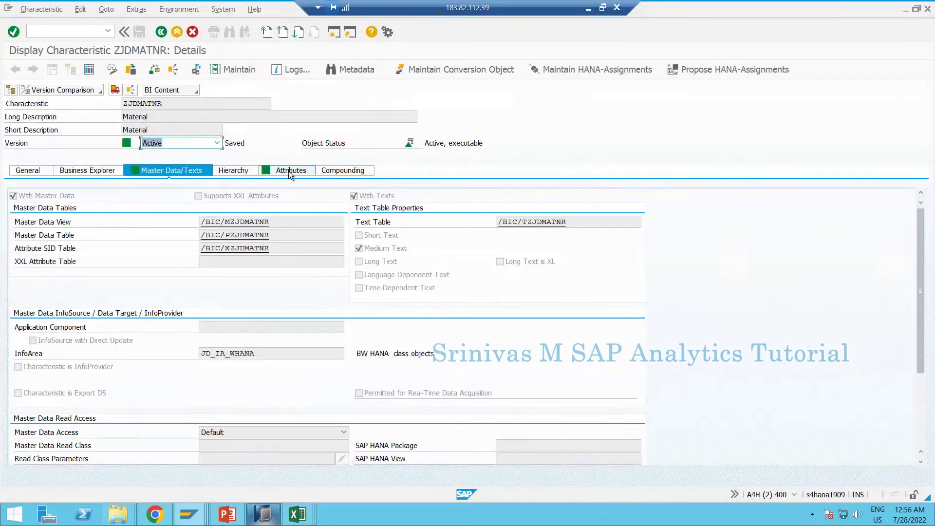
{"action": "left_click", "coordinate": [290, 170]}
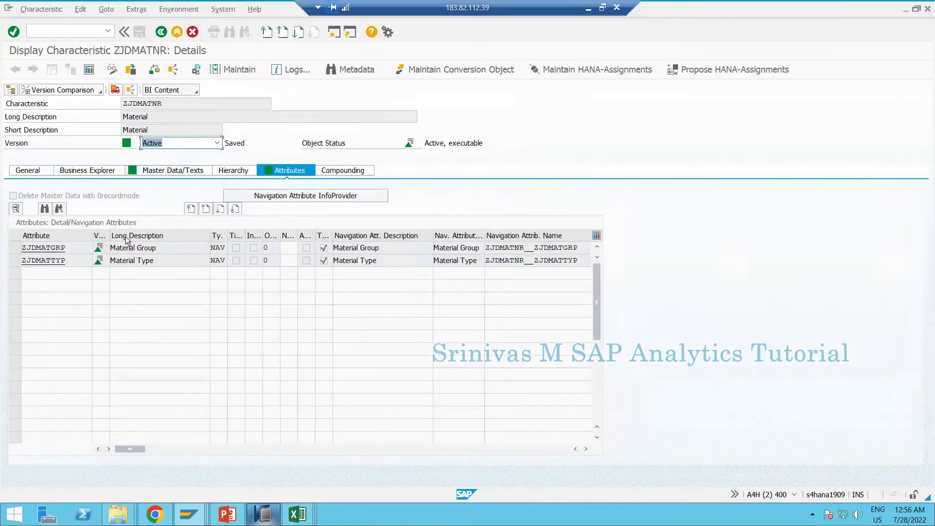
{"action": "left_click", "coordinate": [159, 247]}
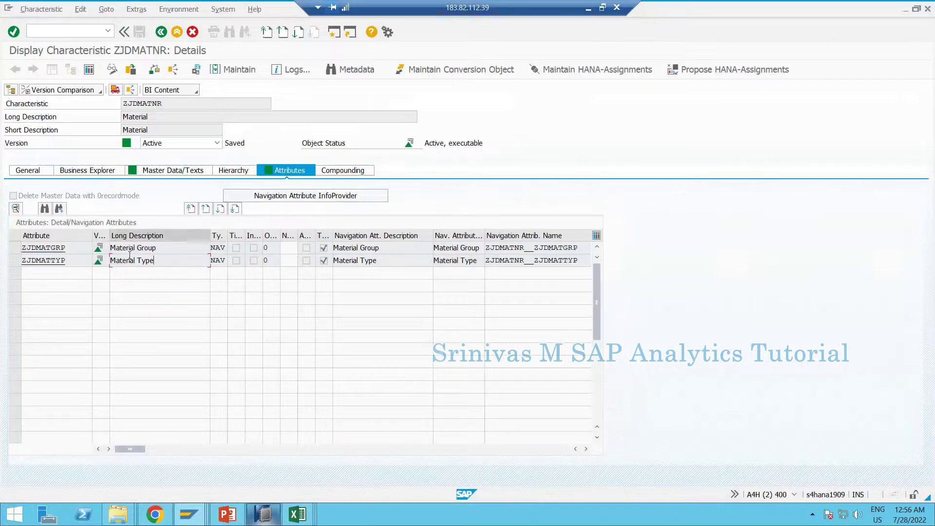
Step: Return to the Excel sales report and highlight its Material column for review
{"action": "left_click", "coordinate": [298, 516]}
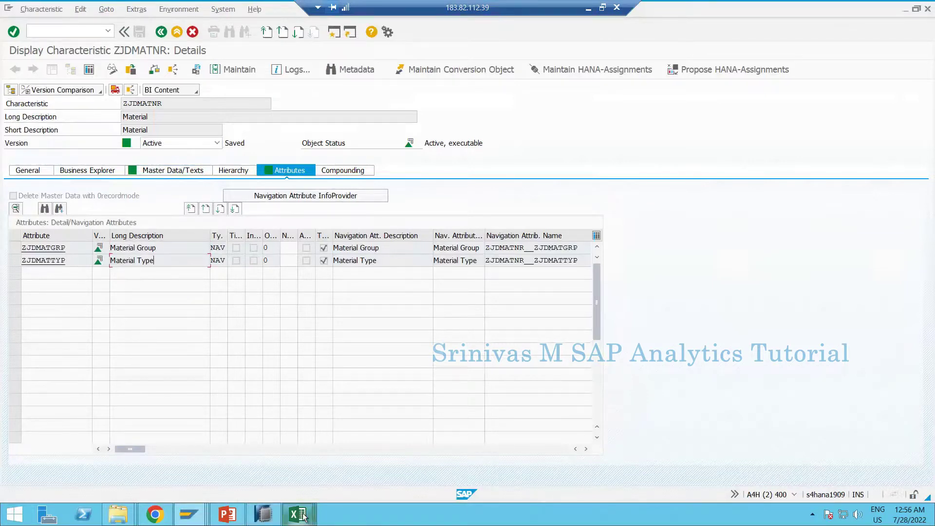
{"action": "left_click", "coordinate": [380, 469]}
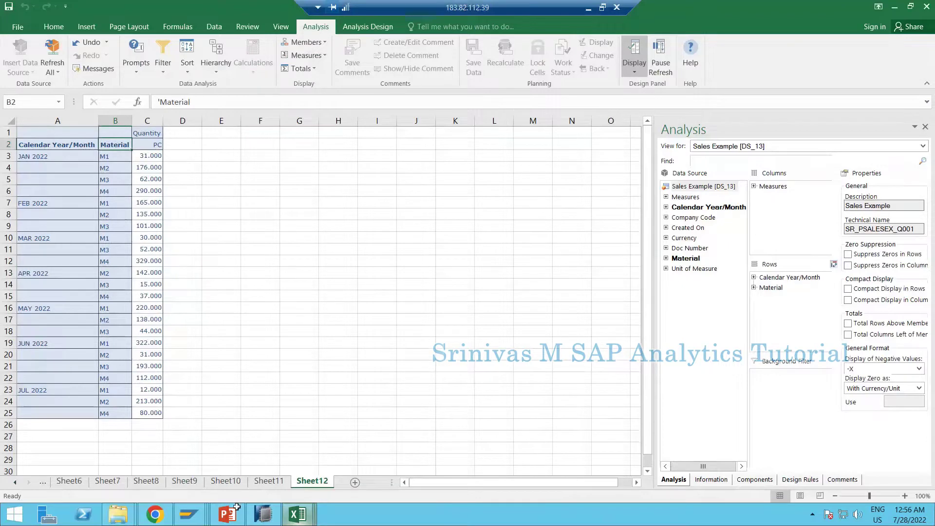
{"action": "mouse_move", "coordinate": [263, 514]}
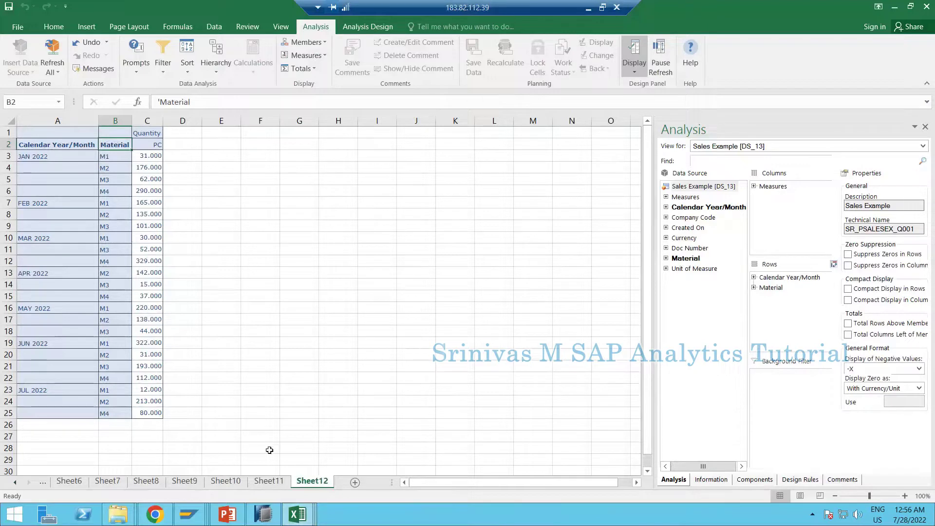
{"action": "left_click", "coordinate": [182, 202]}
{"action": "left_click", "coordinate": [119, 120]}
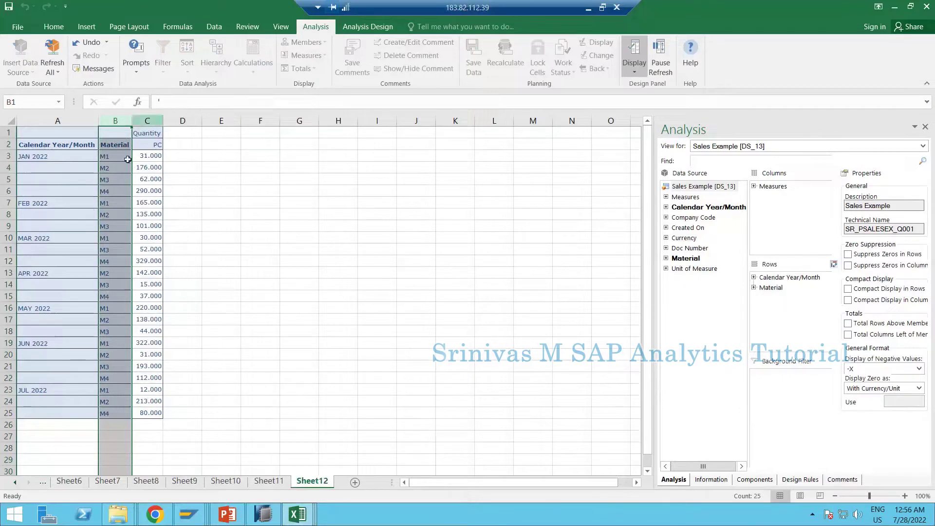
Step: Switch to the SR_PSALESEX list output in SAP and check the material values in its data records
{"action": "left_click", "coordinate": [189, 513]}
{"action": "left_click", "coordinate": [204, 455]}
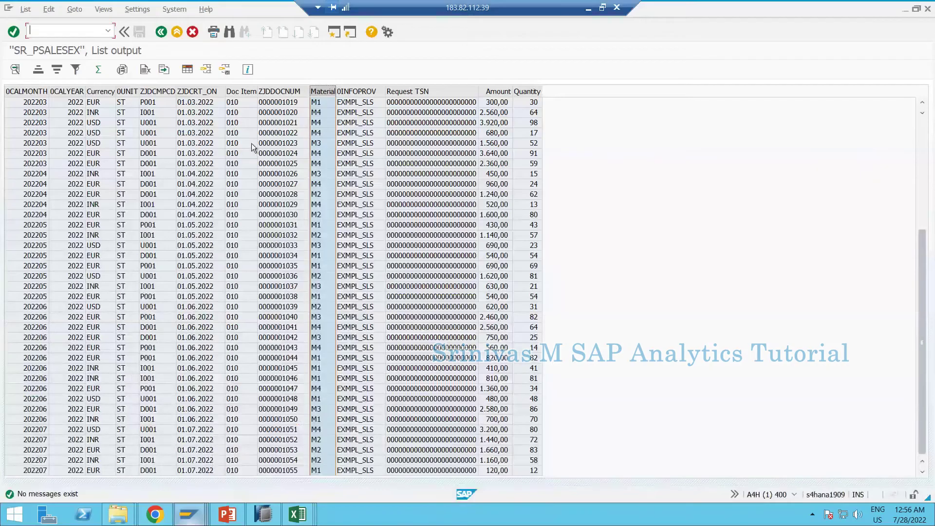
{"action": "left_click", "coordinate": [313, 145]}
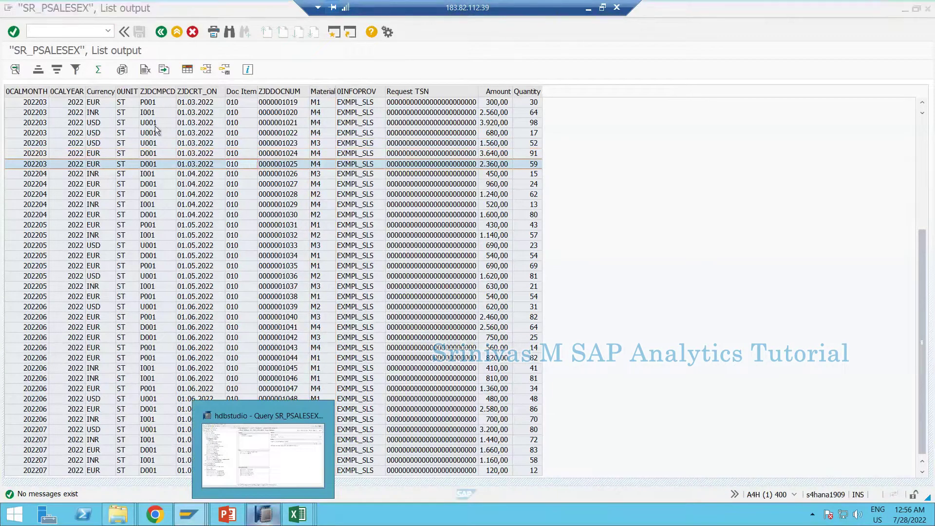
Step: Switch to HANA Studio and open the scenario of CompositeProvider SR_PSALESEX with its union node mapping
{"action": "left_click", "coordinate": [261, 515]}
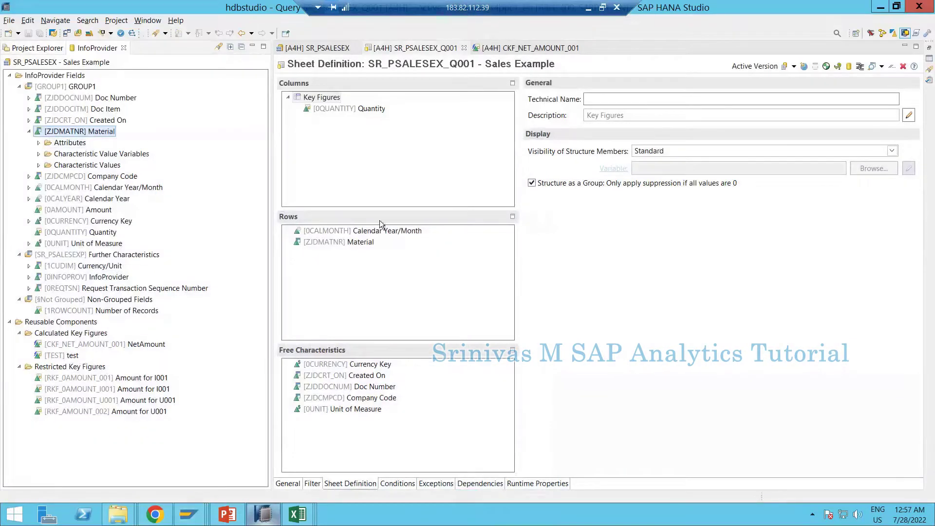
{"action": "left_click", "coordinate": [36, 48]}
{"action": "double_click", "coordinate": [87, 140]}
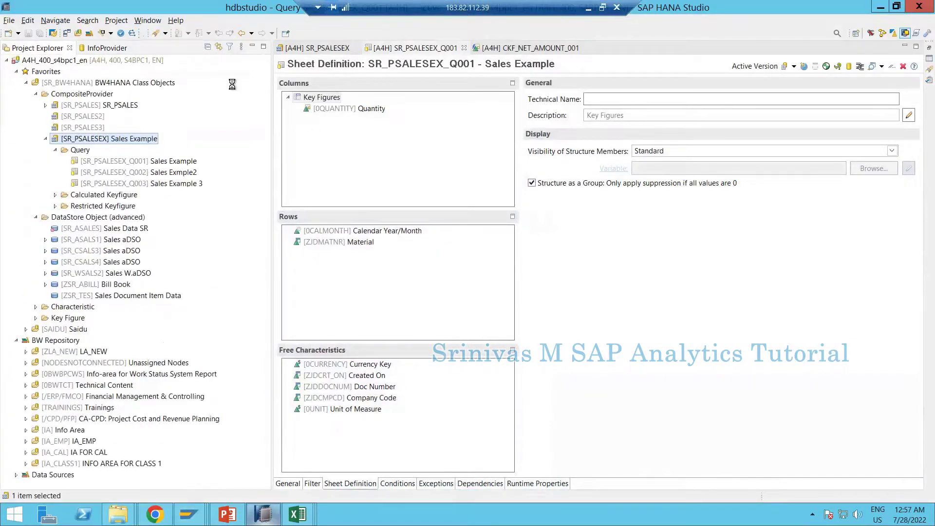
{"action": "left_click", "coordinate": [317, 101]}
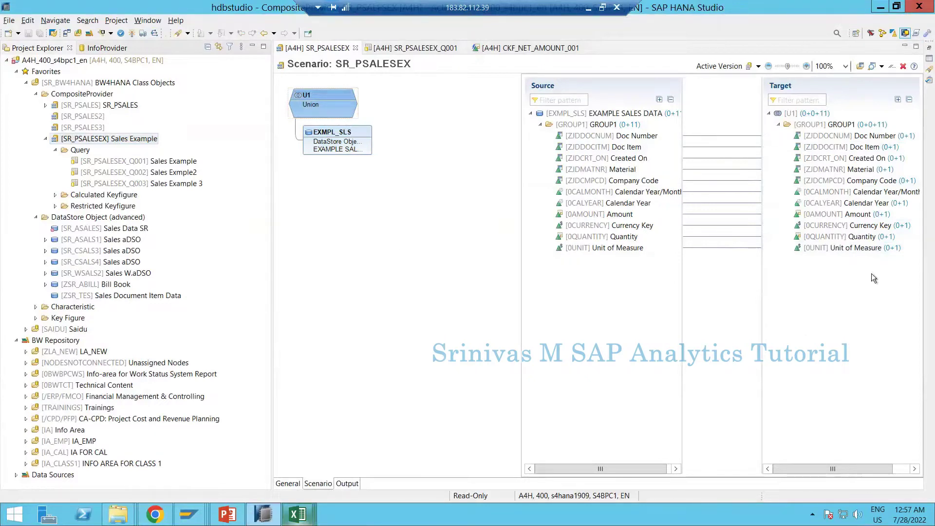
Step: Compare the union's target fields with the source fields of EXMPL_SLS, down to Unit of Measure
{"action": "left_click", "coordinate": [823, 114]}
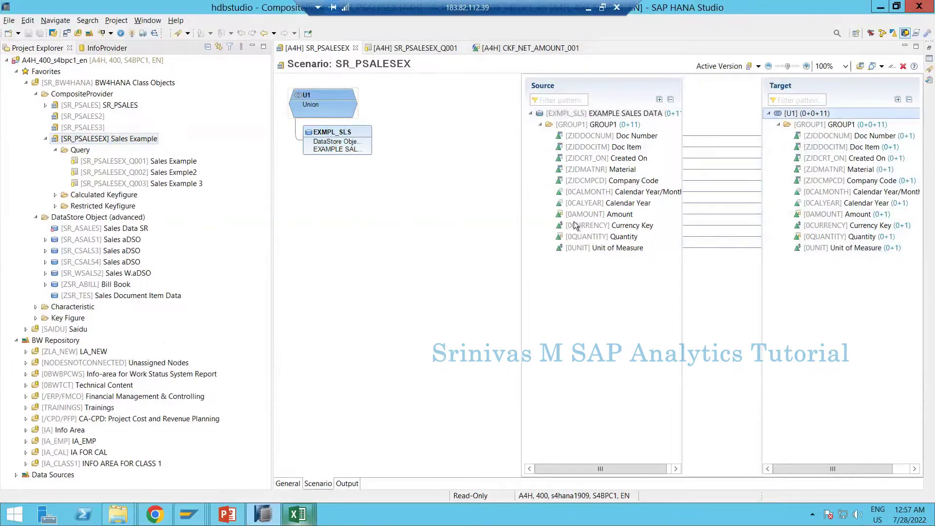
{"action": "left_click", "coordinate": [574, 283]}
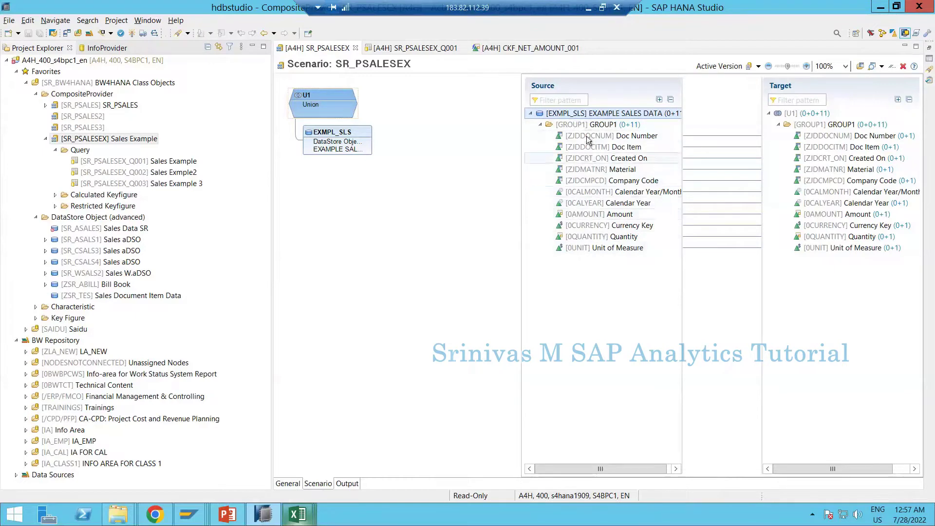
{"action": "left_click", "coordinate": [570, 249]}
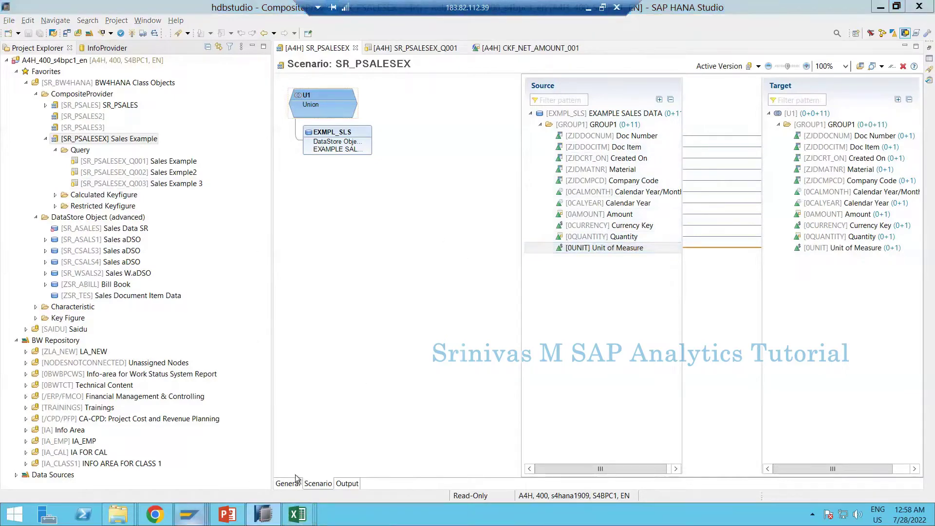
Step: Return to characteristic ZJDMATNR in SAP, display it afresh and show its master data and text settings
{"action": "mouse_move", "coordinate": [189, 514]}
{"action": "left_click", "coordinate": [315, 474]}
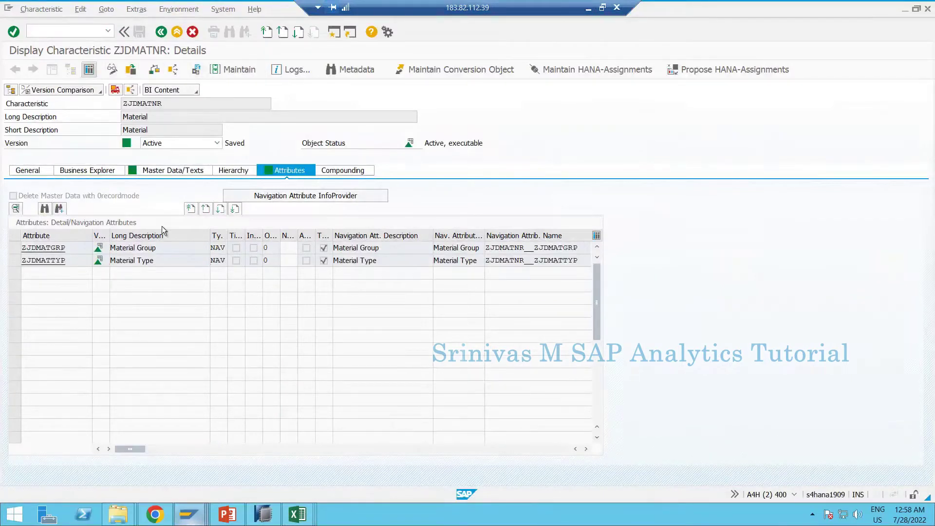
{"action": "key", "text": "F3"}
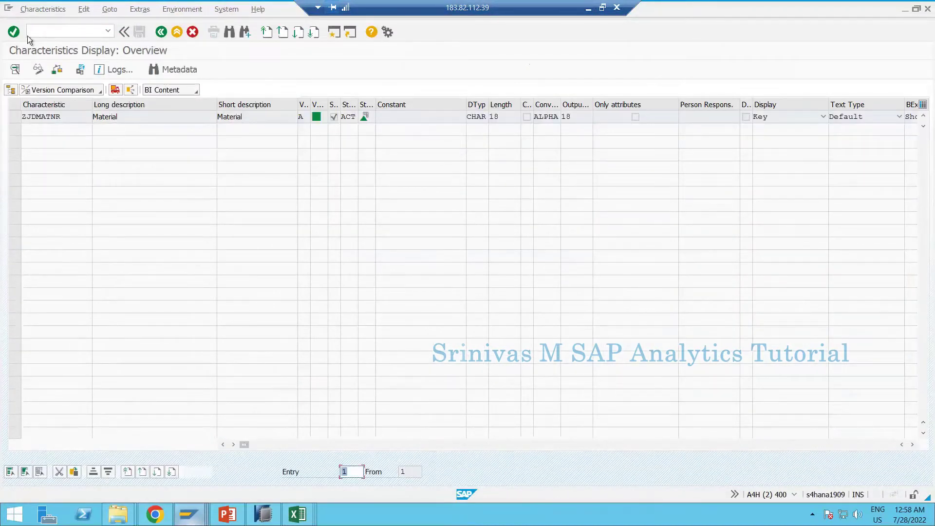
{"action": "left_click", "coordinate": [160, 33]}
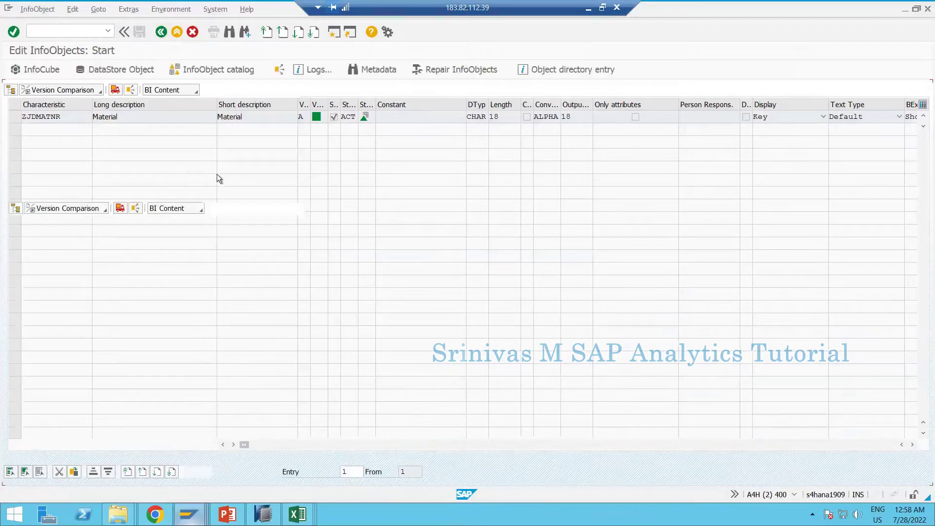
{"action": "left_click", "coordinate": [57, 314]}
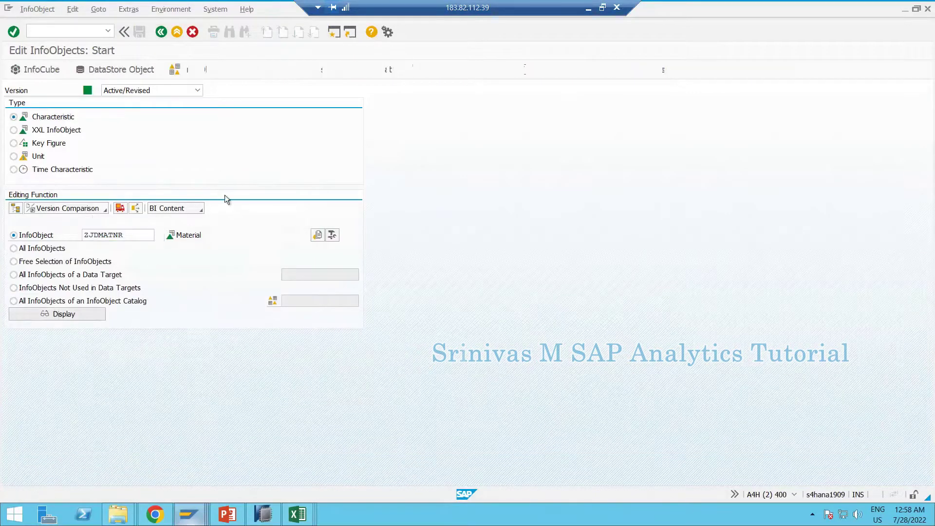
{"action": "left_click", "coordinate": [174, 171]}
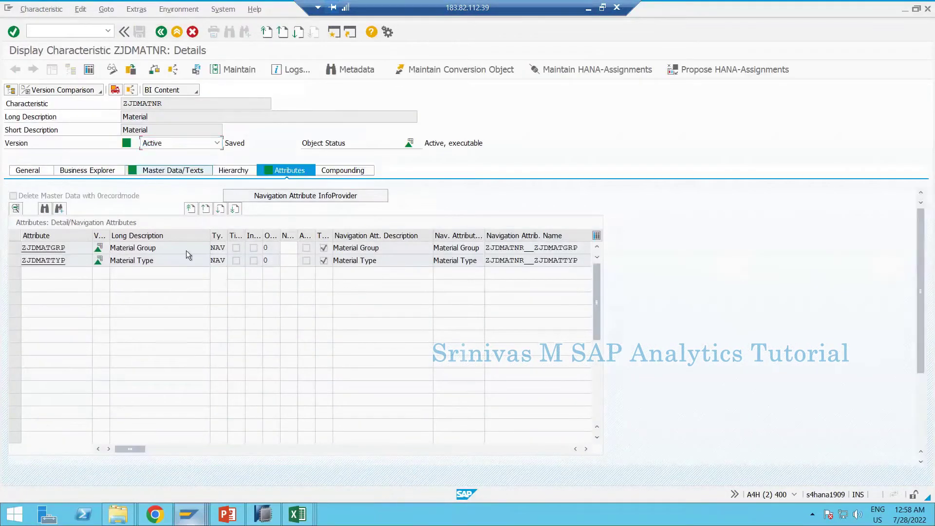
Step: Open the master data table /BIC/PZJDMATNR and display all its entries
{"action": "double_click", "coordinate": [236, 235]}
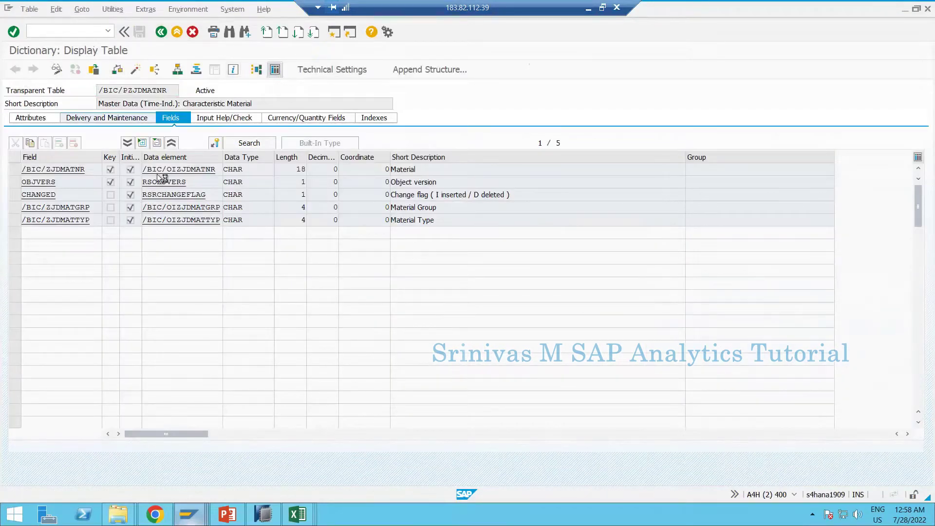
{"action": "left_click", "coordinate": [274, 69]}
{"action": "left_click", "coordinate": [19, 70]}
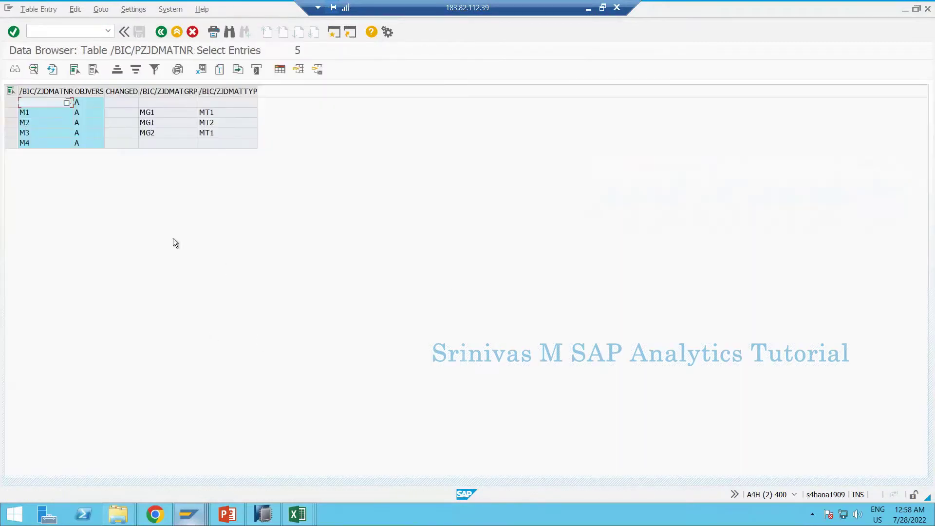
Step: Examine the entries for materials M1 to M3 and the Material Group and Material Type columns of the table
{"action": "left_click_drag", "start_coordinate": [11, 102], "coordinate": [12, 143]}
{"action": "left_click", "coordinate": [11, 112]}
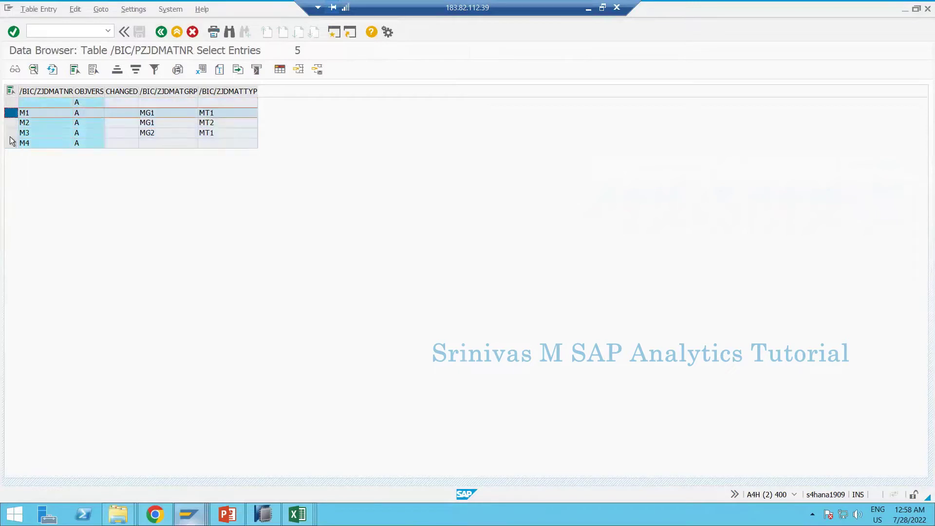
{"action": "left_click", "coordinate": [11, 133]}
{"action": "left_click_drag", "start_coordinate": [12, 113], "coordinate": [9, 129]}
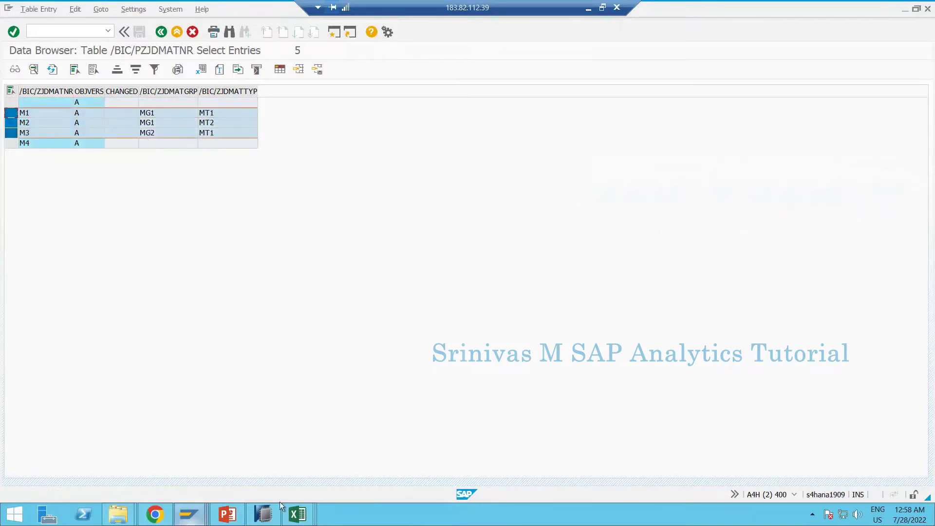
{"action": "left_click", "coordinate": [157, 116]}
{"action": "left_click", "coordinate": [159, 91]}
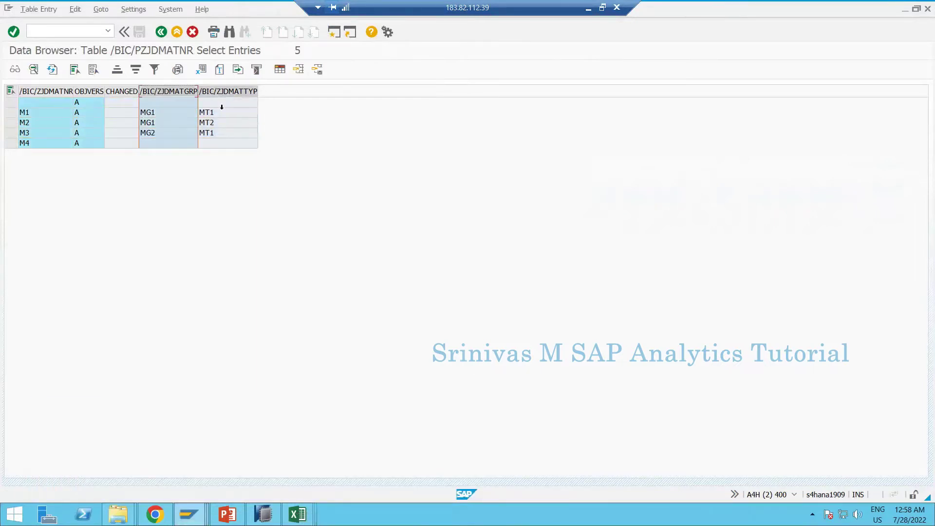
{"action": "left_click", "coordinate": [220, 91]}
Step: Go back past the CompositeProvider scenario in HANA Studio to the sales report workbook in Excel
{"action": "left_click", "coordinate": [265, 521]}
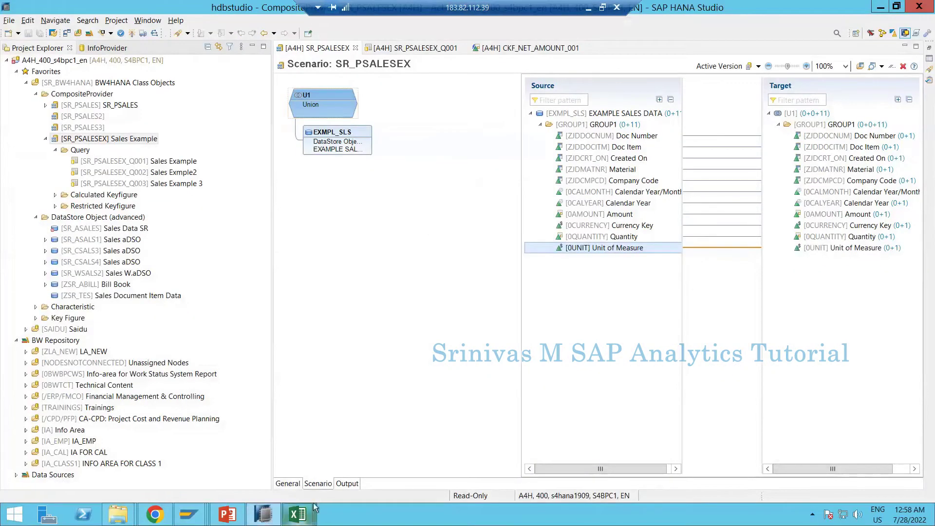
{"action": "left_click", "coordinate": [298, 515]}
{"action": "left_click", "coordinate": [365, 455]}
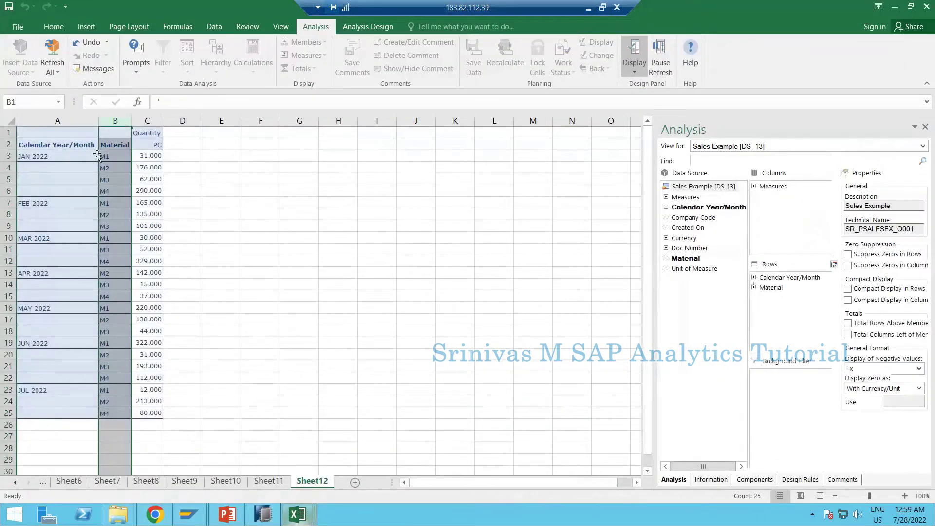
Step: Check the Material Group and Material Type entries of /BIC/PZJDMATNR in SAP, and return to the Book1 sales report in Excel
{"action": "left_click", "coordinate": [116, 145]}
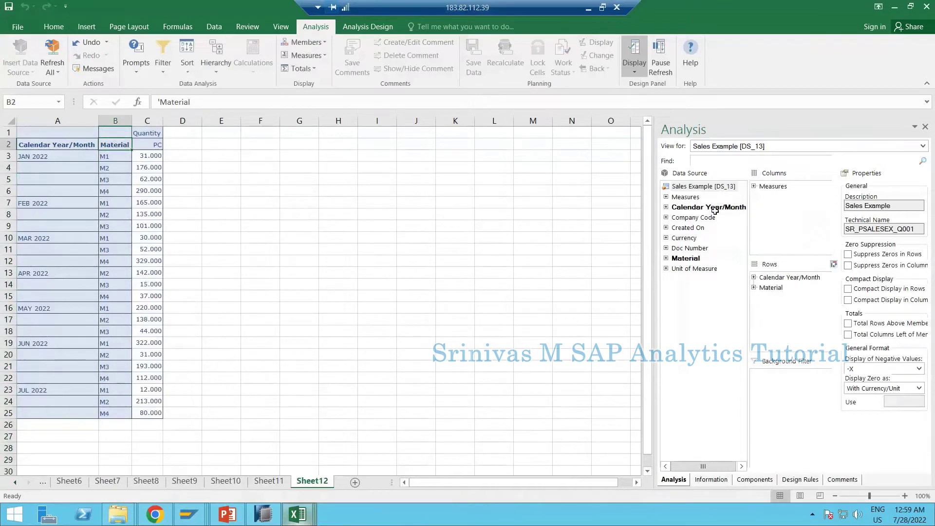
{"action": "left_click", "coordinate": [190, 515]}
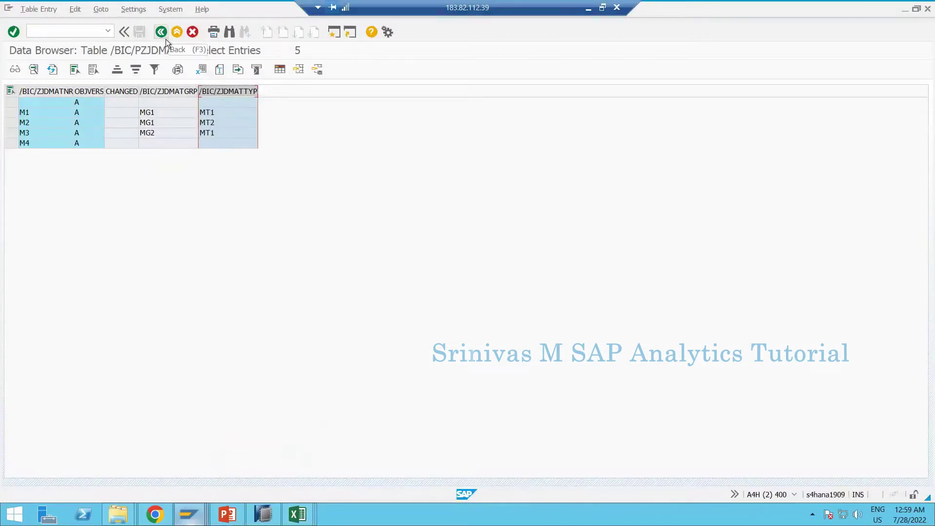
{"action": "left_click", "coordinate": [298, 515]}
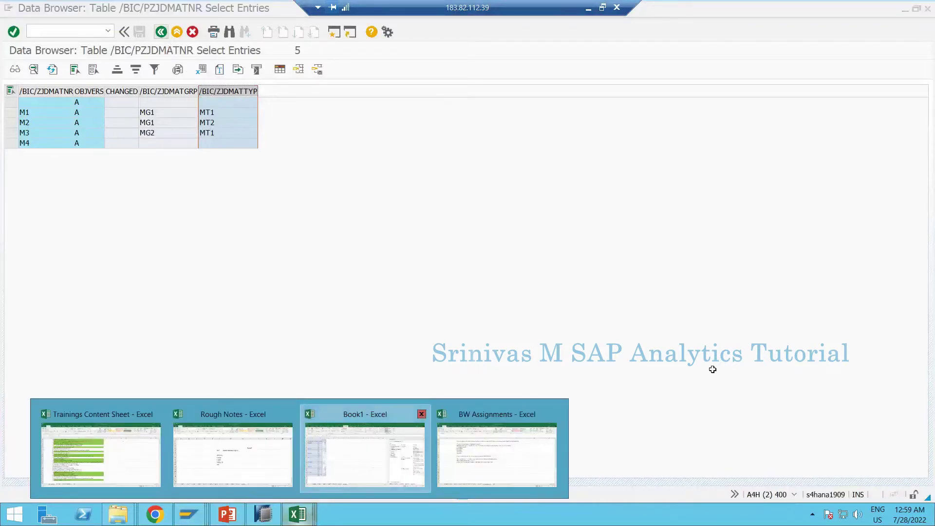
{"action": "key", "text": "Return"}
Step: Expand Material's attributes in the Sales Example data source and add Material Group to the rows under Material
{"action": "left_click", "coordinate": [666, 258]}
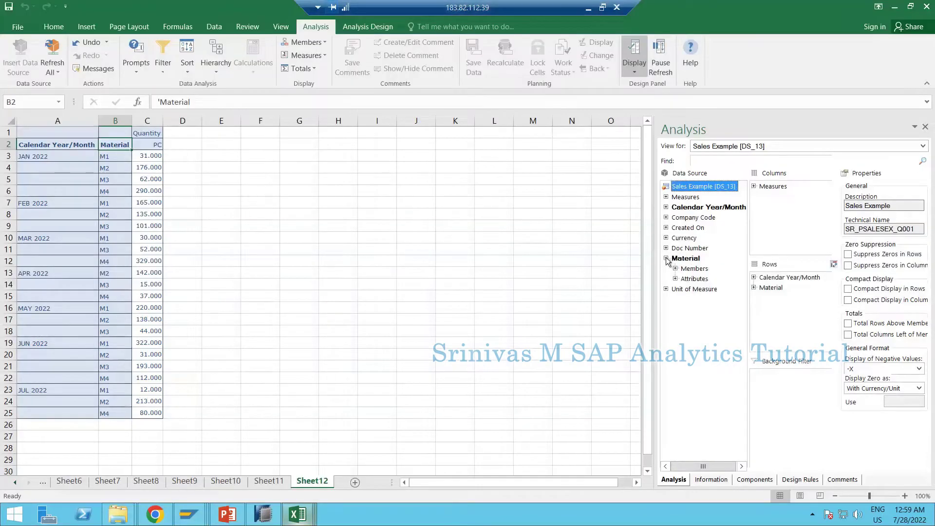
{"action": "left_click", "coordinate": [685, 259]}
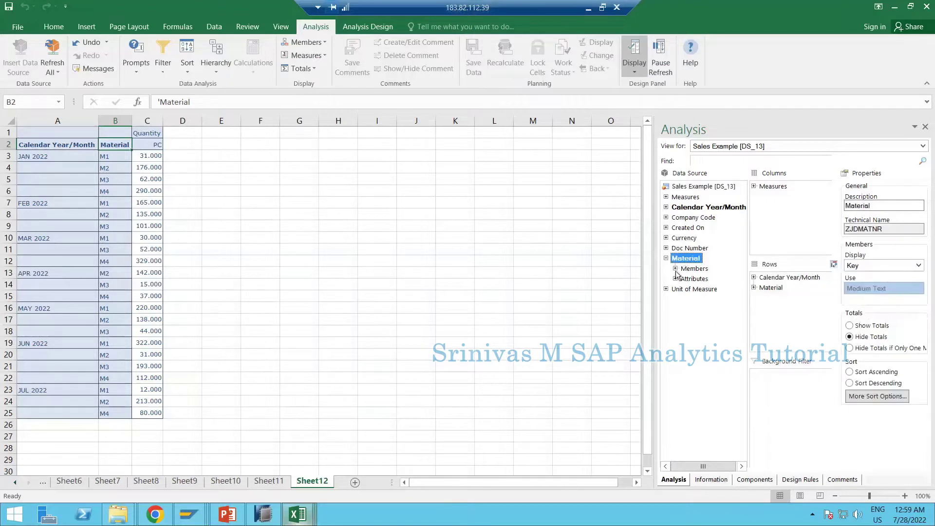
{"action": "left_click", "coordinate": [689, 280]}
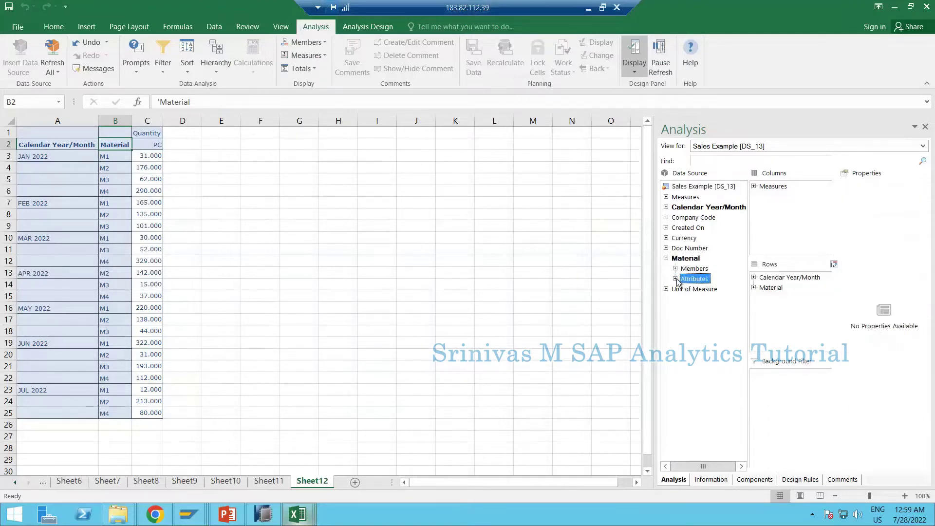
{"action": "left_click", "coordinate": [676, 278]}
{"action": "key", "text": "Down"}
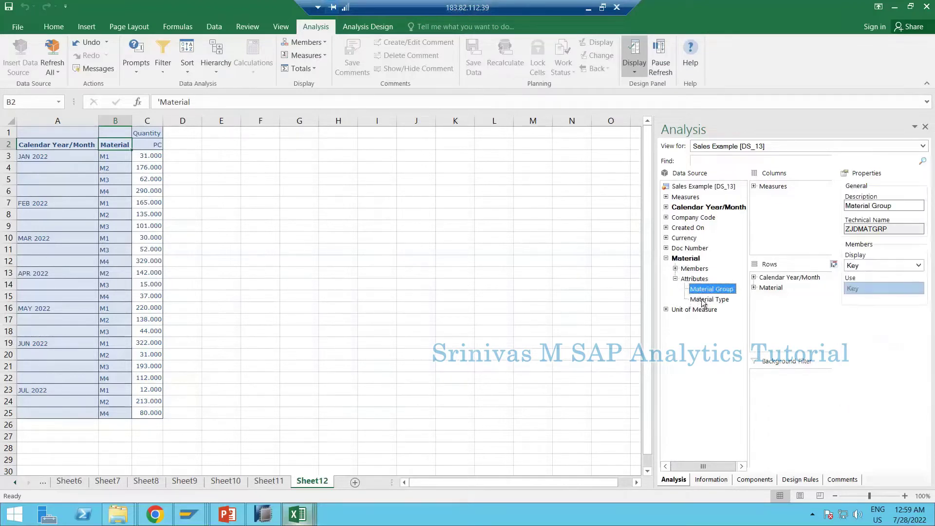
{"action": "key", "text": "Down"}
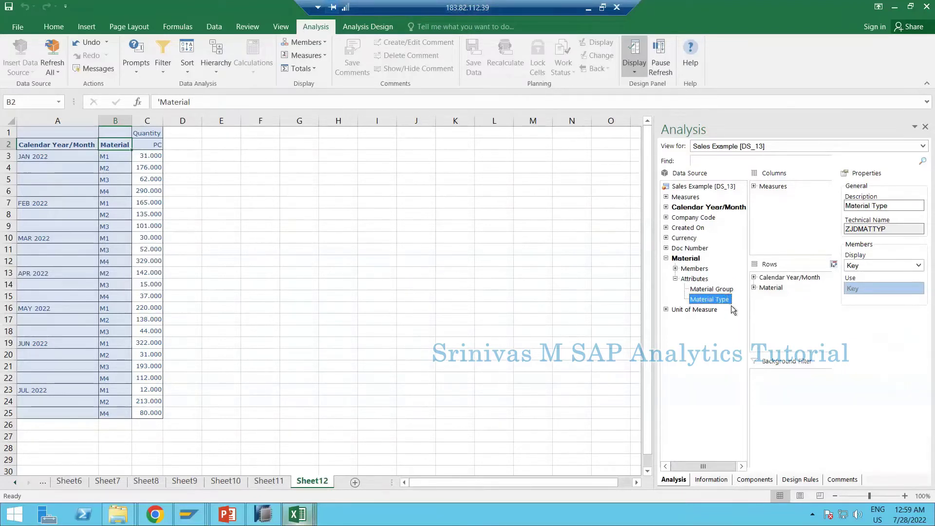
{"action": "left_click", "coordinate": [718, 290]}
{"action": "left_click_drag", "start_coordinate": [715, 292], "coordinate": [786, 313]}
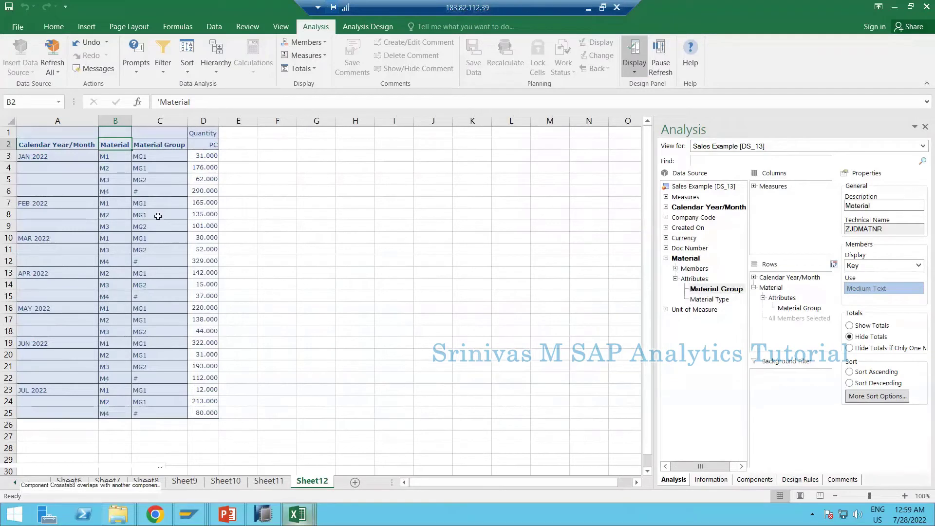
Step: Compare the Material and Material Group columns of the report across the months
{"action": "left_click", "coordinate": [113, 158]}
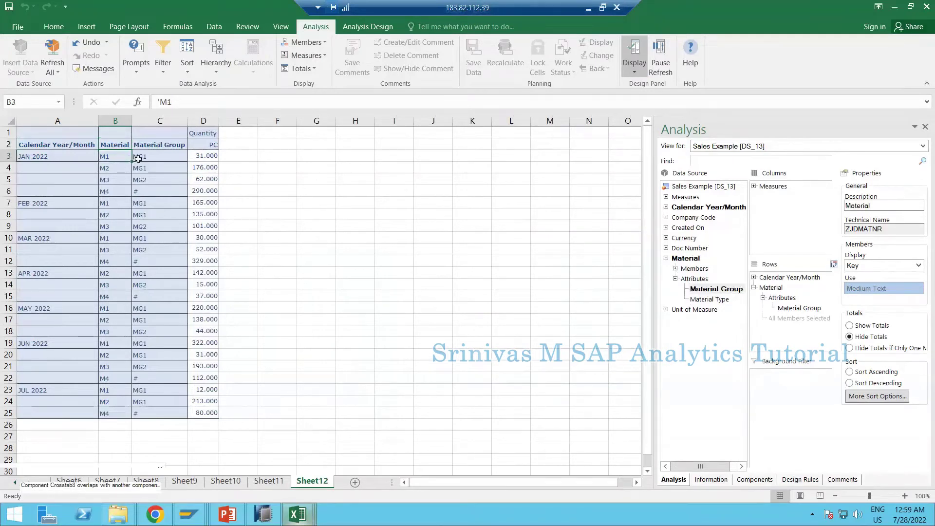
{"action": "left_click", "coordinate": [178, 160]}
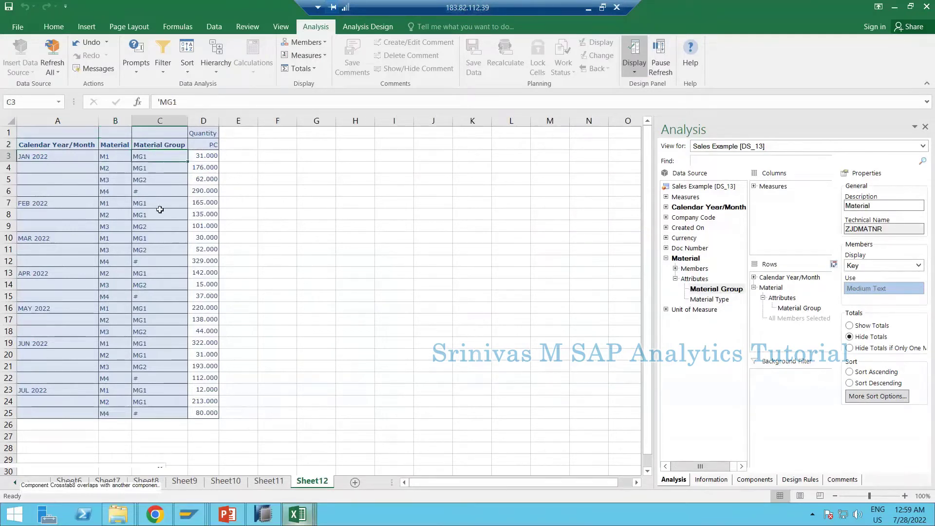
{"action": "left_click", "coordinate": [158, 272]}
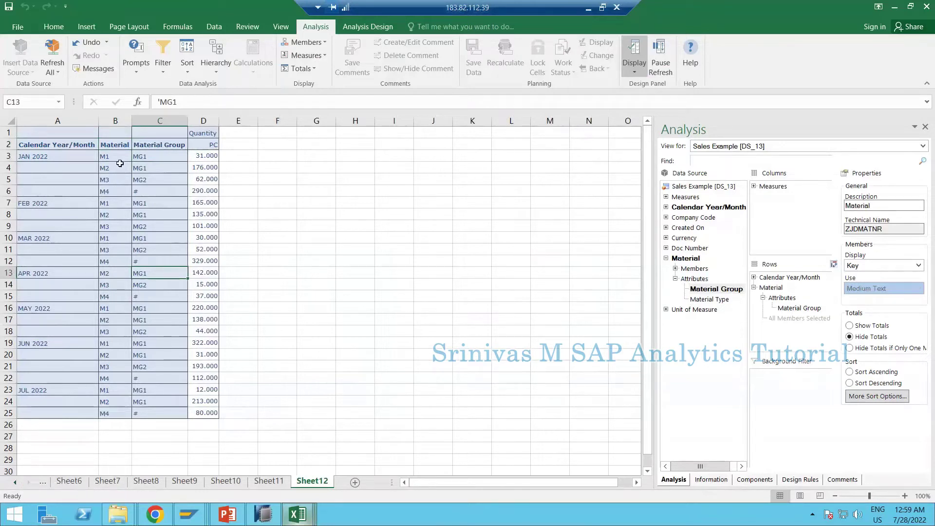
{"action": "left_click", "coordinate": [149, 158]}
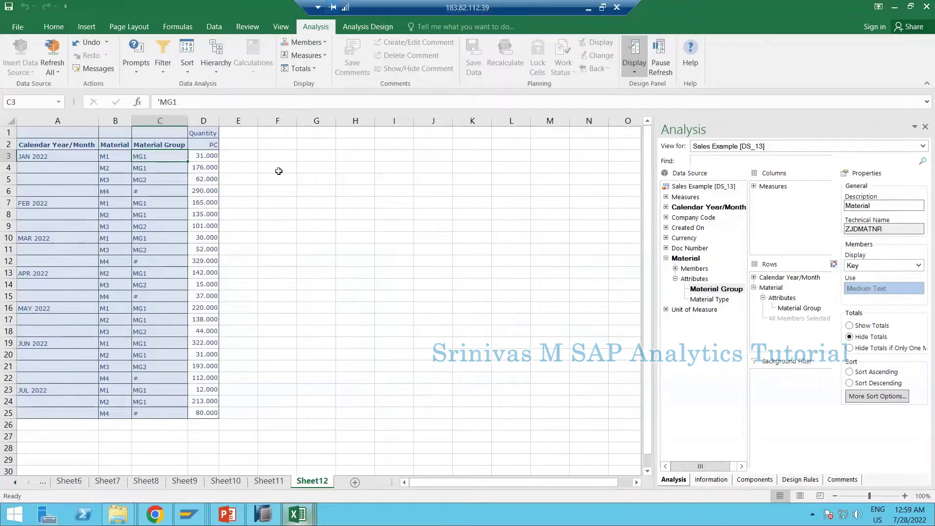
{"action": "left_click_drag", "start_coordinate": [109, 122], "coordinate": [113, 229]}
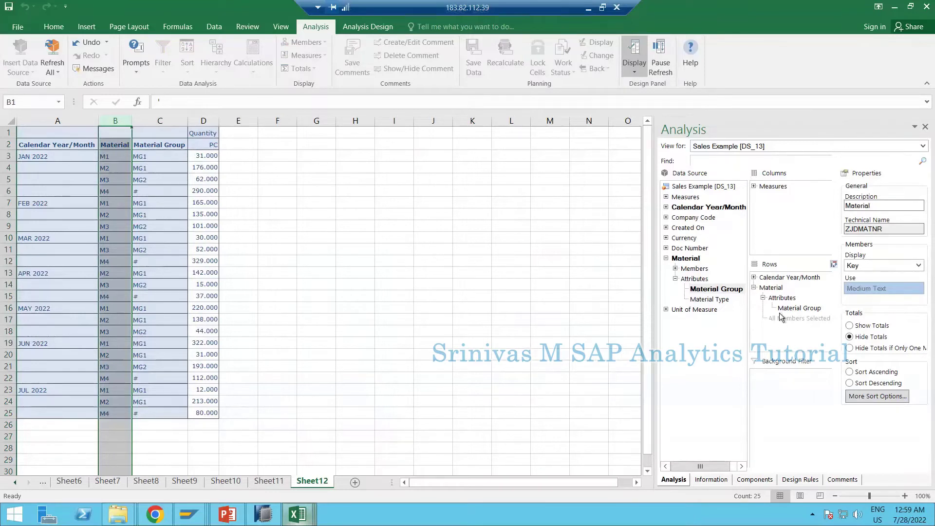
{"action": "left_click", "coordinate": [162, 156]}
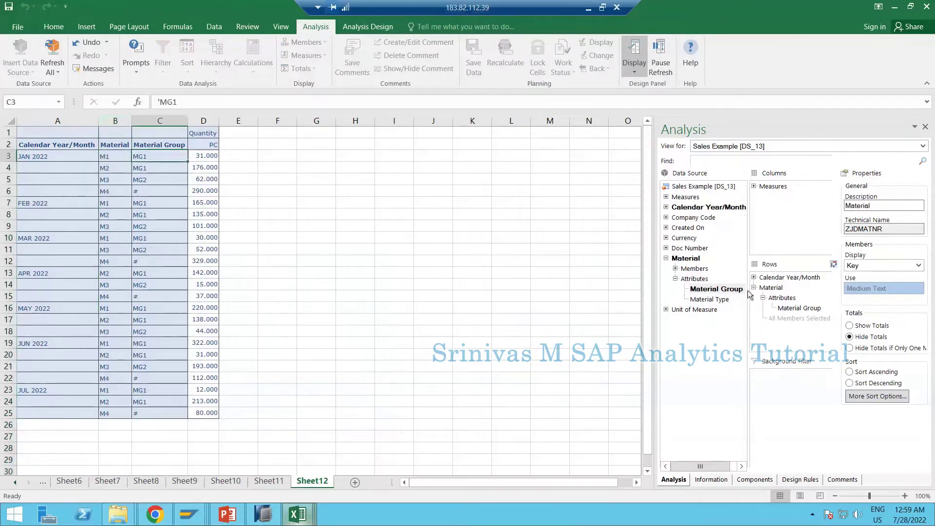
Step: Check which actions are offered for Material, its Material Group attribute and the Material Group column header
{"action": "right_click", "coordinate": [772, 288]}
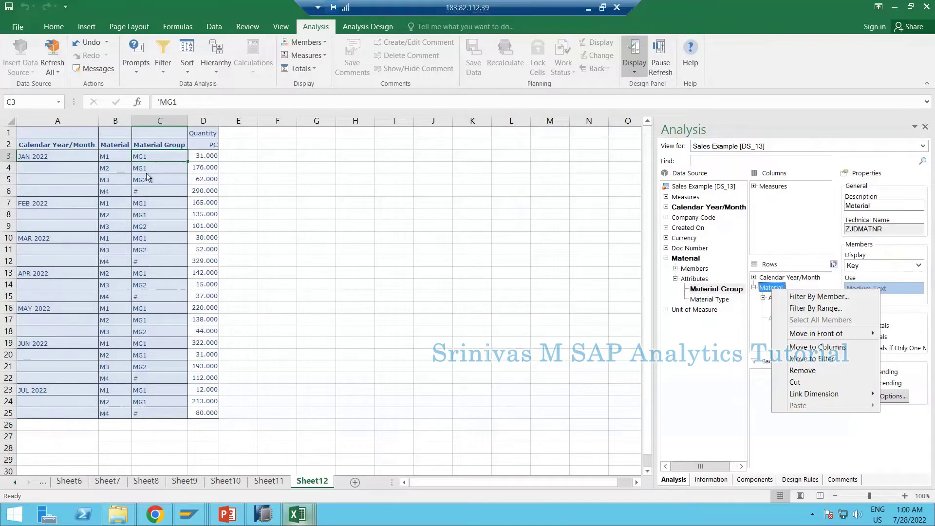
{"action": "left_click", "coordinate": [776, 307]}
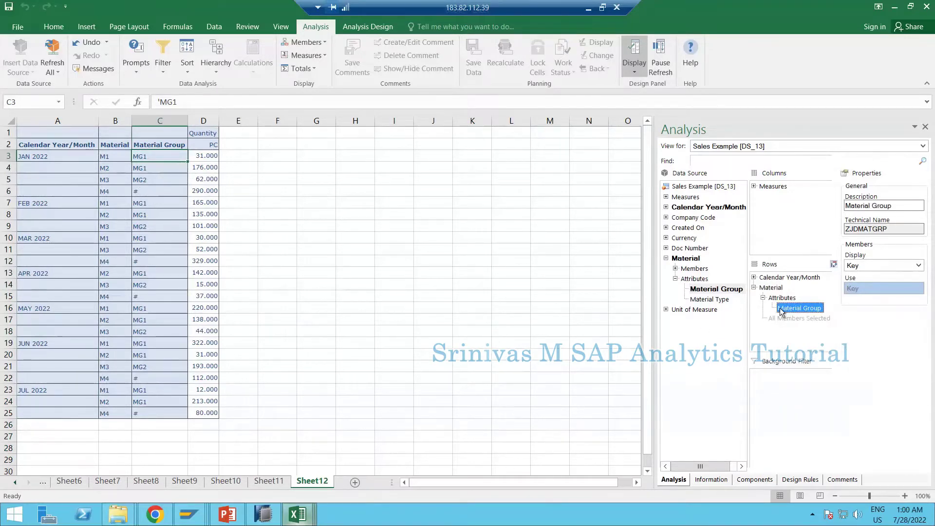
{"action": "right_click", "coordinate": [785, 313]}
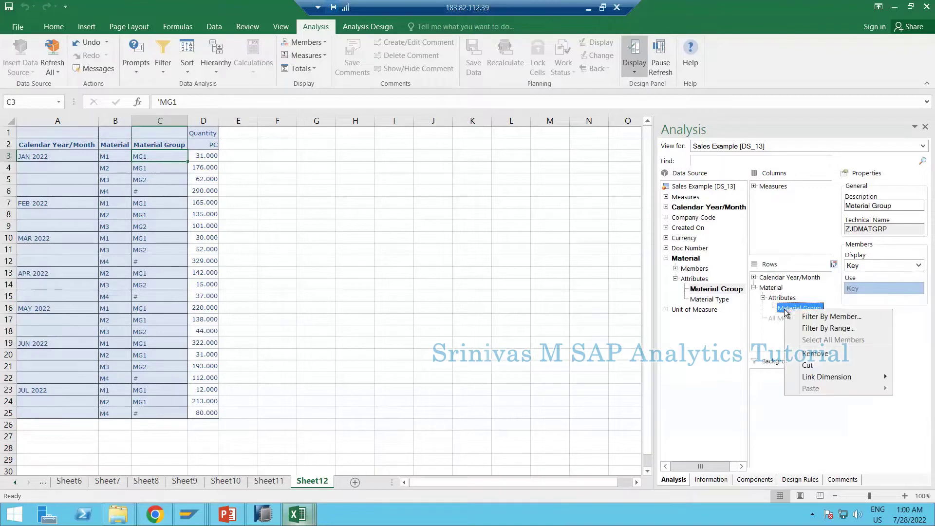
{"action": "left_click", "coordinate": [154, 146]}
{"action": "right_click", "coordinate": [153, 145]}
{"action": "key", "text": "Escape"}
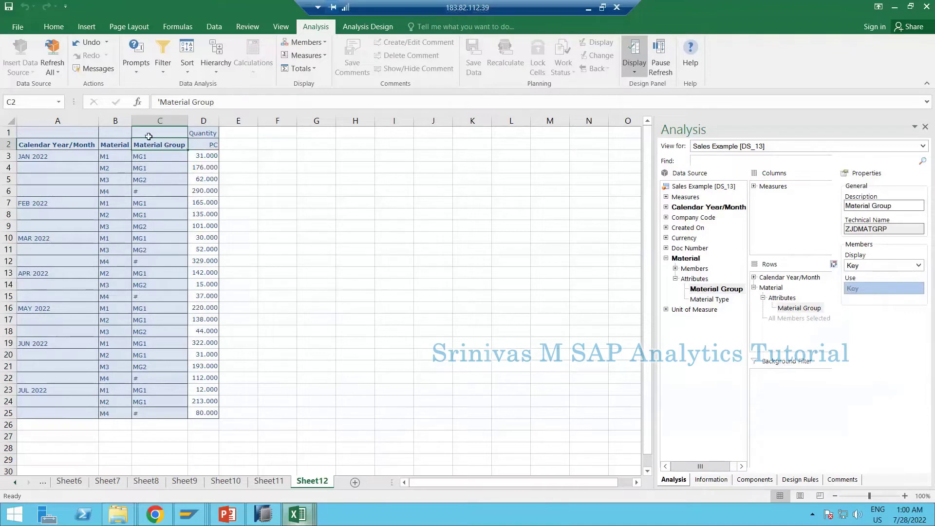
Step: Try to move the Material Group attribute out from under Material, next to Calendar Year/Month in the rows
{"action": "left_click", "coordinate": [799, 312]}
{"action": "left_click_drag", "start_coordinate": [784, 287], "coordinate": [778, 282]}
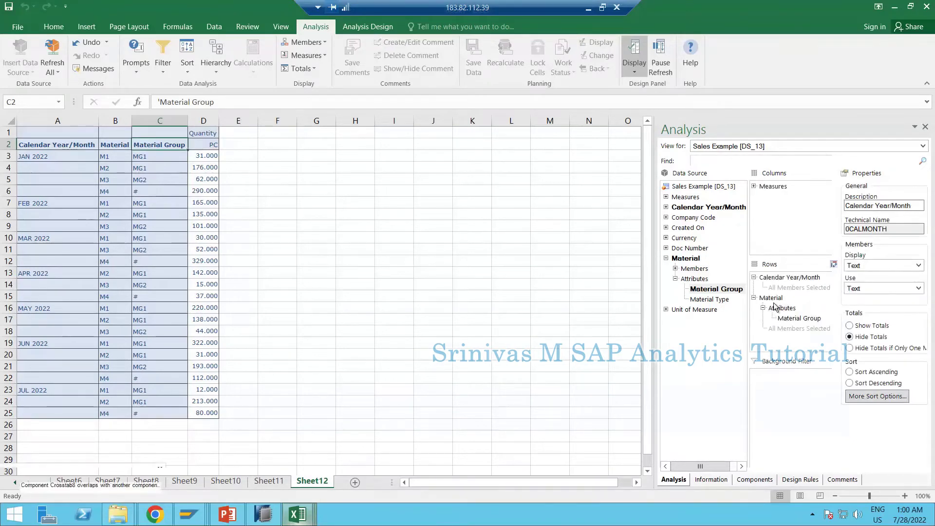
{"action": "left_click", "coordinate": [803, 319]}
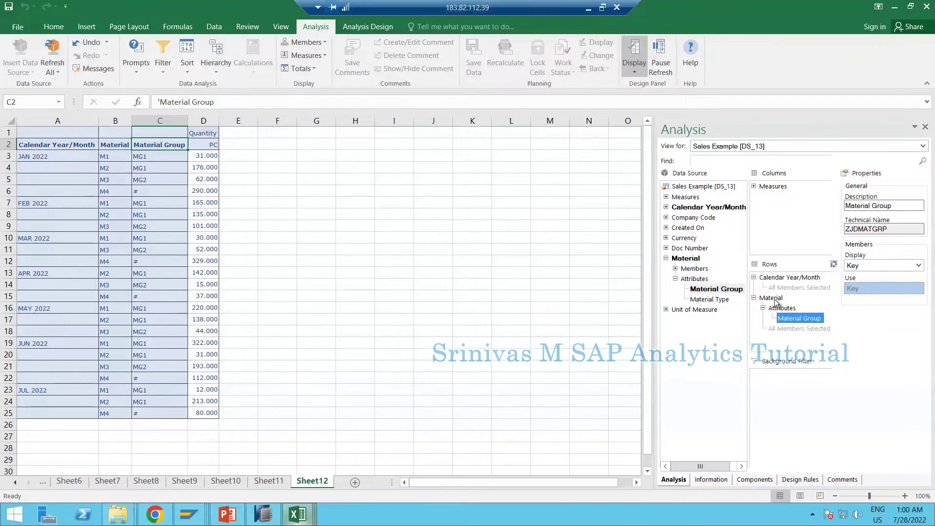
Step: Take Material out of the rows, and replace Calendar Year/Month with Material and its Material Group attribute
{"action": "left_click_drag", "start_coordinate": [775, 302], "coordinate": [693, 359]}
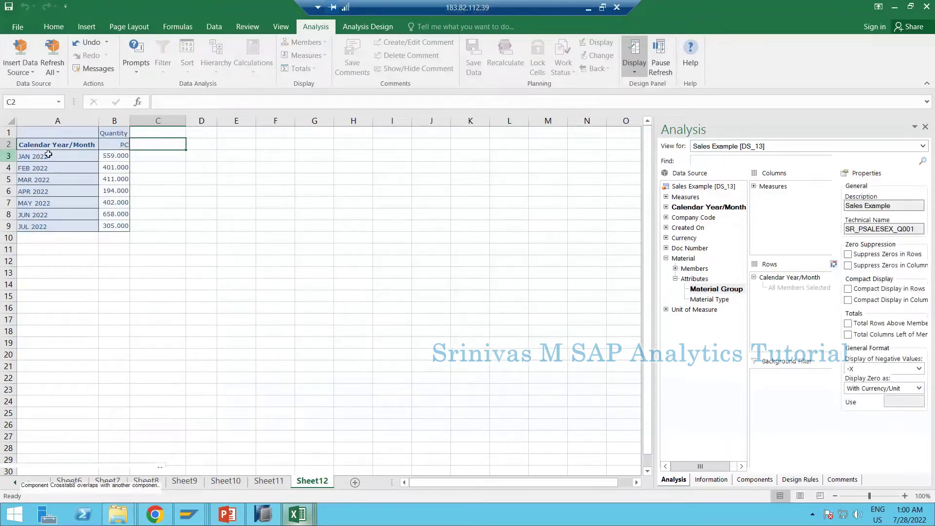
{"action": "left_click", "coordinate": [48, 154]}
{"action": "left_click", "coordinate": [782, 279]}
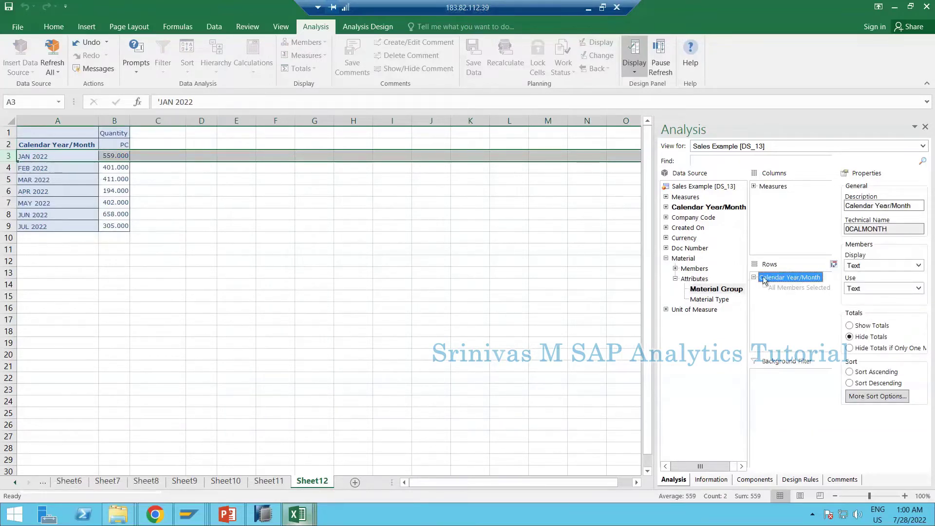
{"action": "left_click_drag", "start_coordinate": [770, 281], "coordinate": [783, 309]}
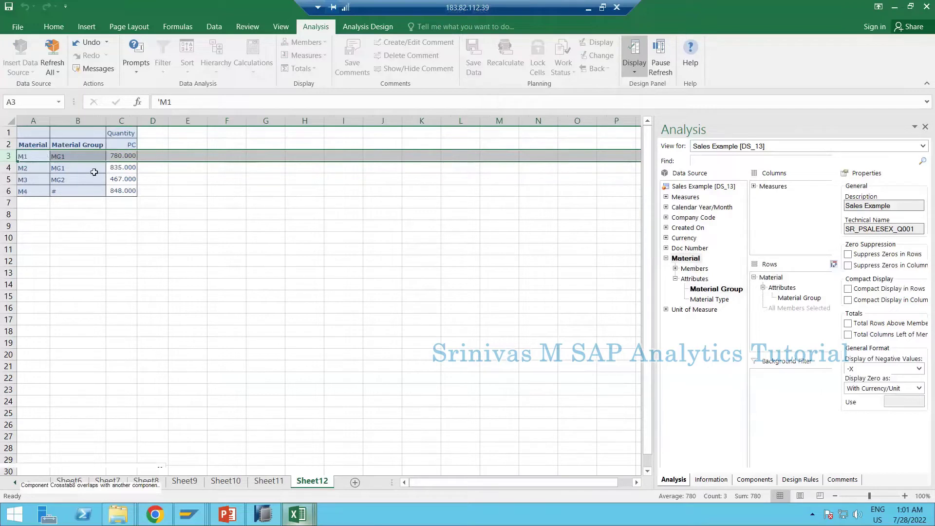
Step: Examine materials M1 to M3, their material groups and the separate quantities of the two MG1 materials
{"action": "left_click", "coordinate": [51, 180]}
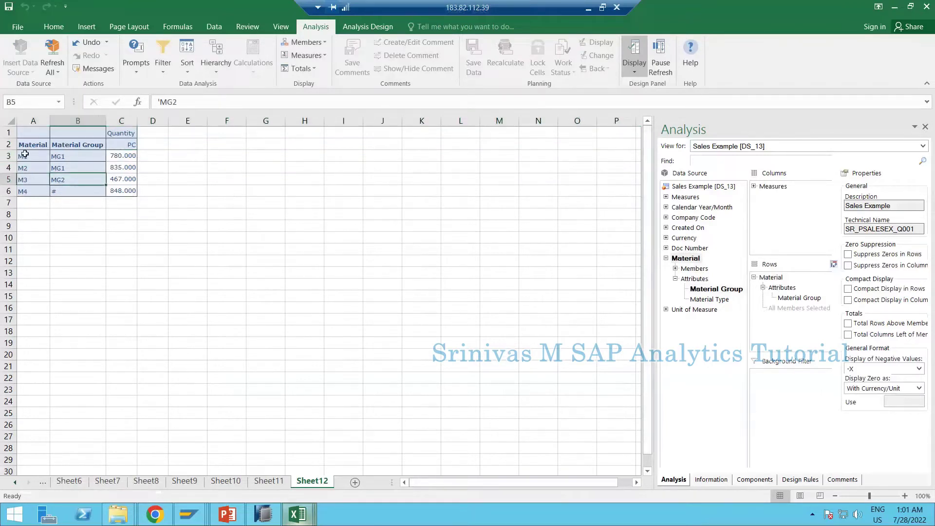
{"action": "left_click_drag", "start_coordinate": [25, 154], "coordinate": [28, 178]}
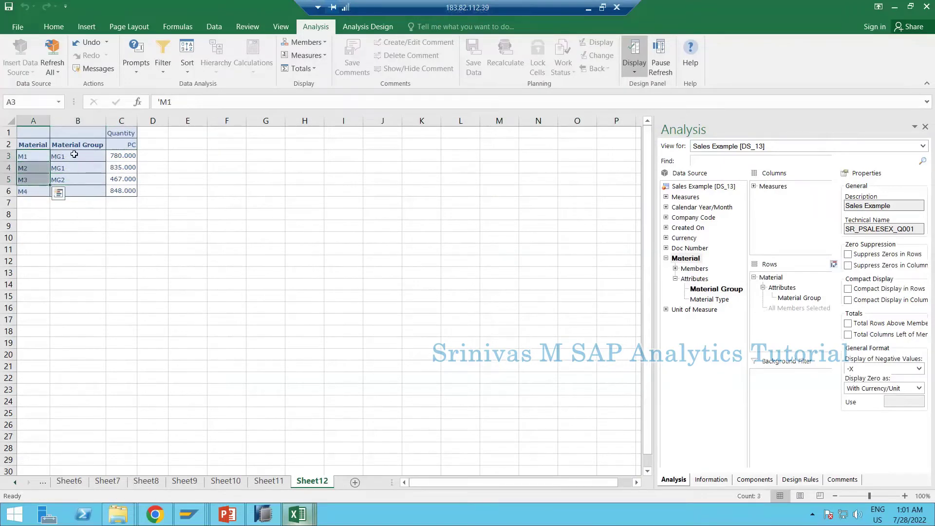
{"action": "left_click_drag", "start_coordinate": [74, 154], "coordinate": [112, 169]}
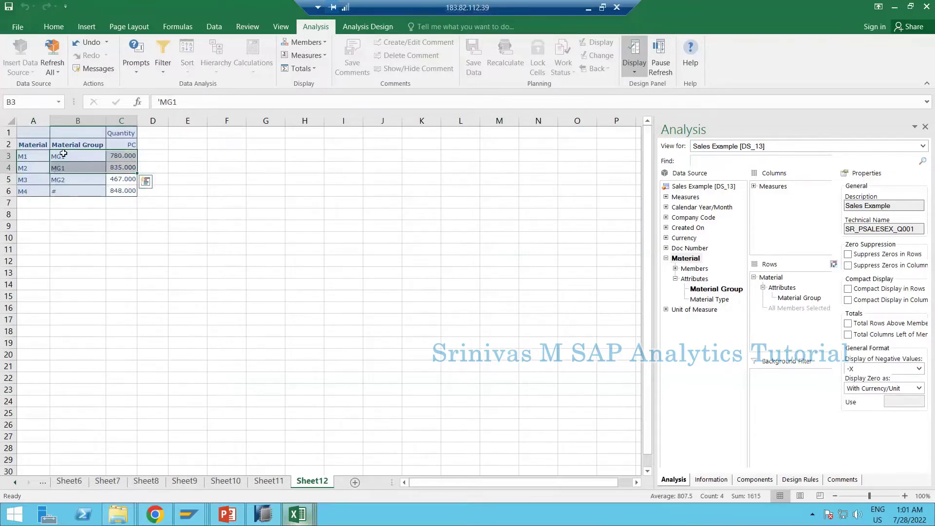
{"action": "left_click_drag", "start_coordinate": [64, 153], "coordinate": [123, 165]}
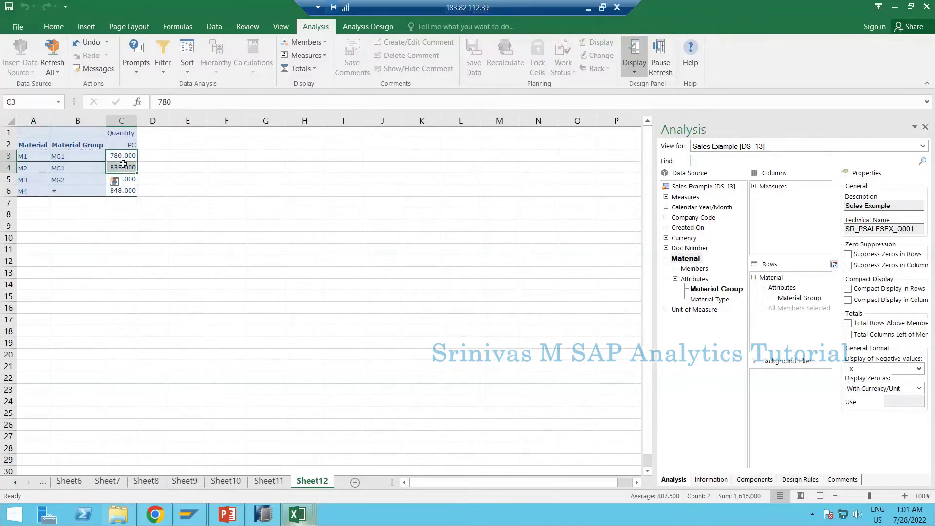
{"action": "left_click", "coordinate": [799, 298]}
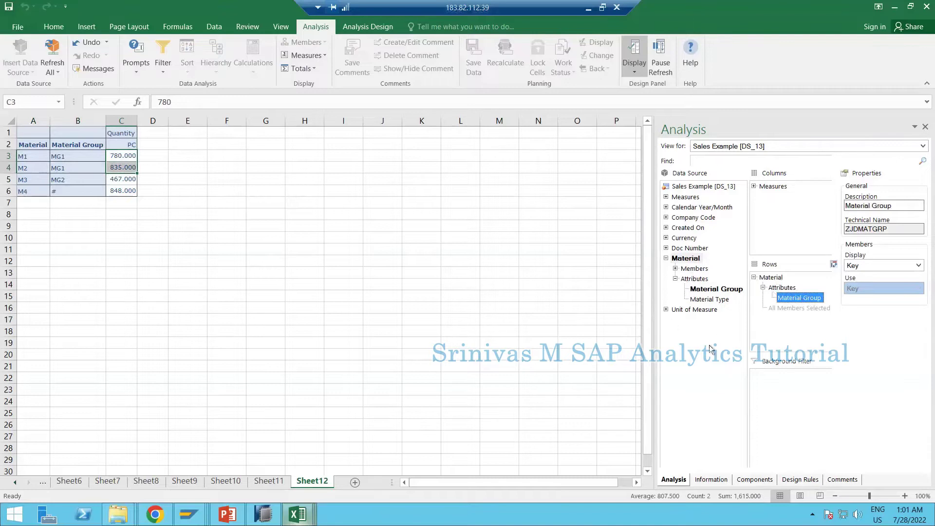
{"action": "left_click", "coordinate": [691, 333]}
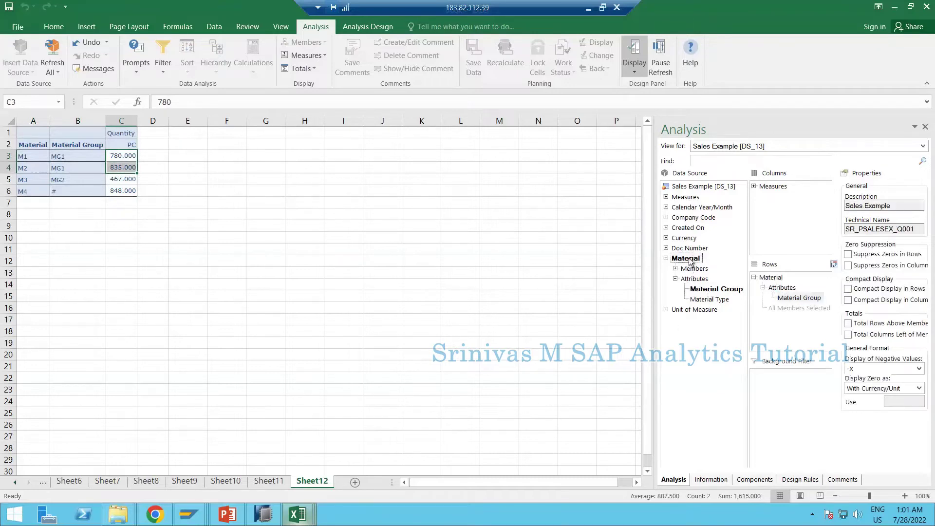
Step: Switch to SAP HANA Studio and show the properties of the Material field in the output of CompositeProvider SR_PSALESEX
{"action": "left_click", "coordinate": [263, 514]}
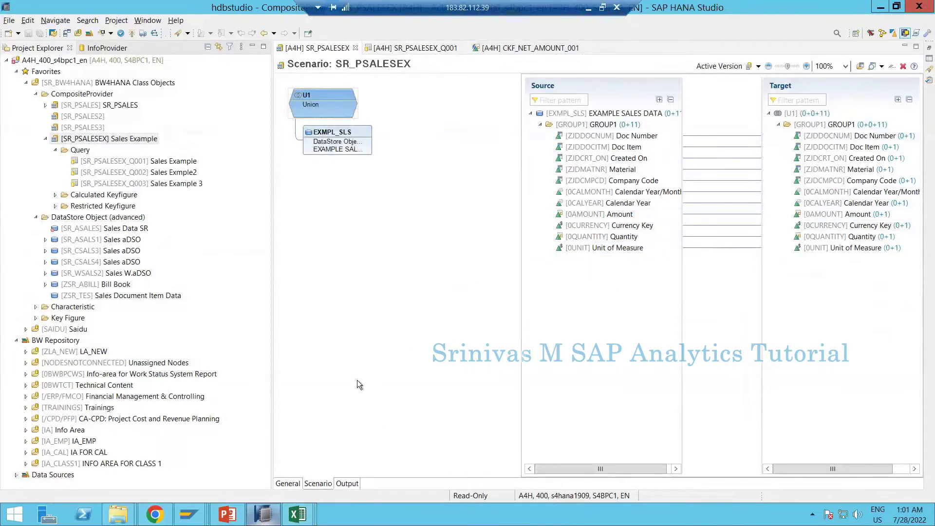
{"action": "left_click", "coordinate": [354, 484]}
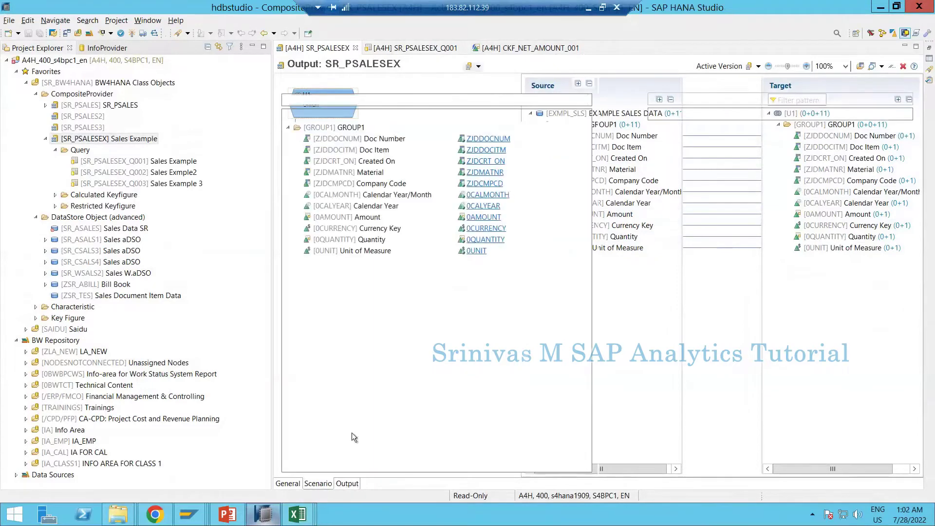
{"action": "left_click", "coordinate": [348, 172]}
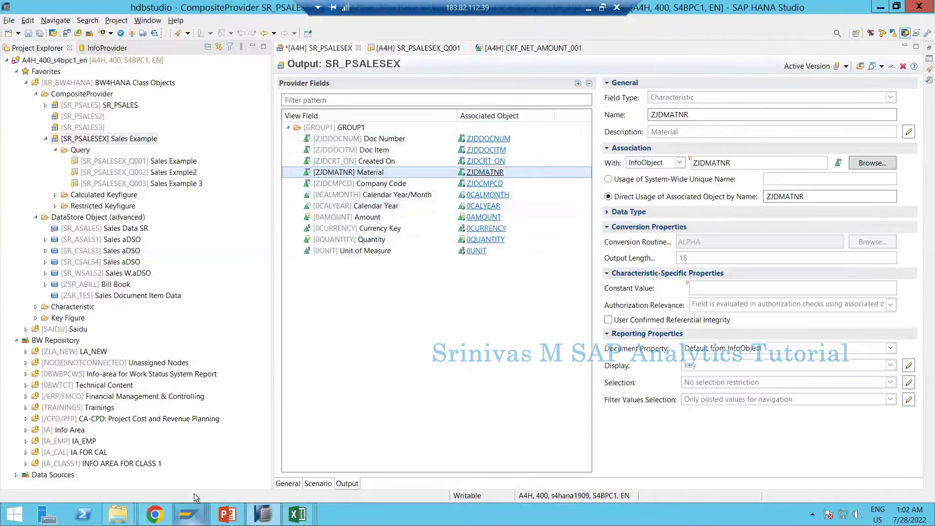
Step: Switch to the SAP data browser and go back from the entries of /BIC/PZJDMATNR to its table definition
{"action": "mouse_move", "coordinate": [190, 512]}
{"action": "left_click", "coordinate": [314, 469]}
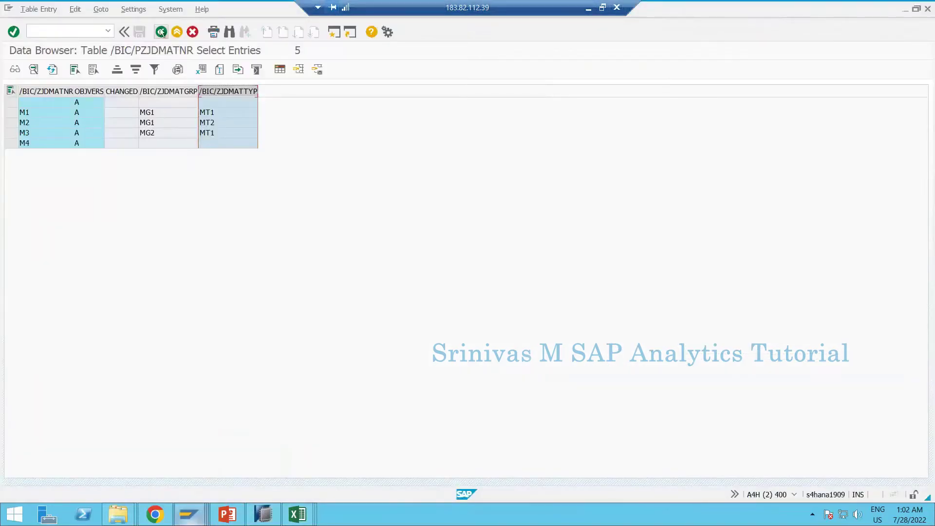
{"action": "left_click", "coordinate": [161, 32]}
{"action": "left_click", "coordinate": [162, 32]}
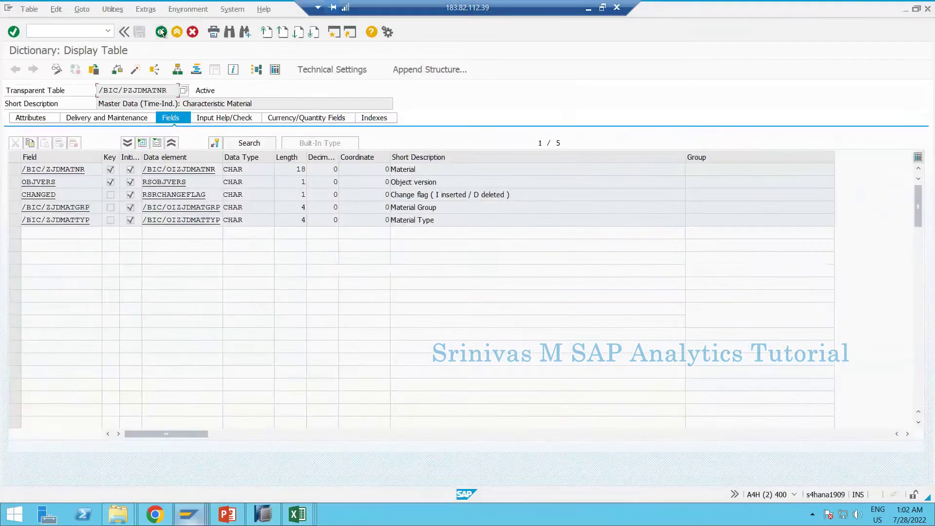
Step: Return to the details of characteristic ZJDMATNR and examine the attribute types of Material Group and Material Type
{"action": "left_click", "coordinate": [161, 32]}
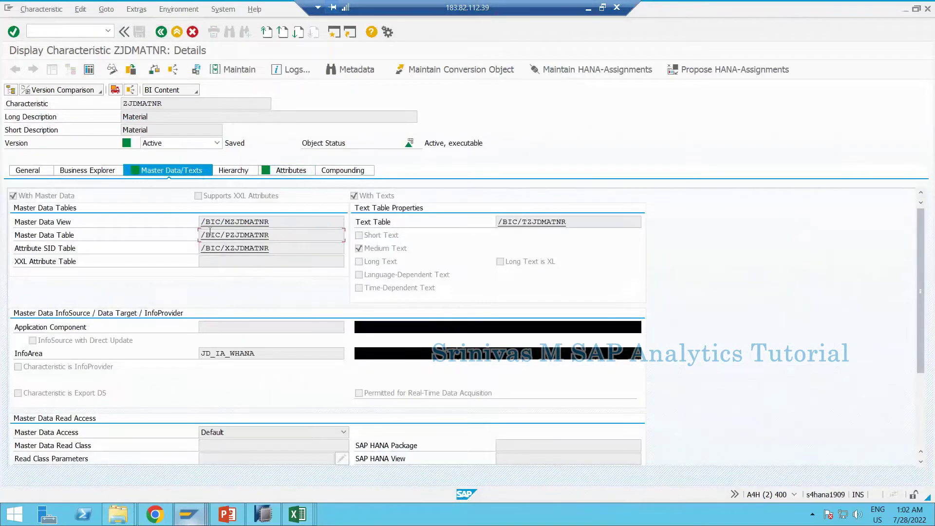
{"action": "left_click", "coordinate": [298, 173]}
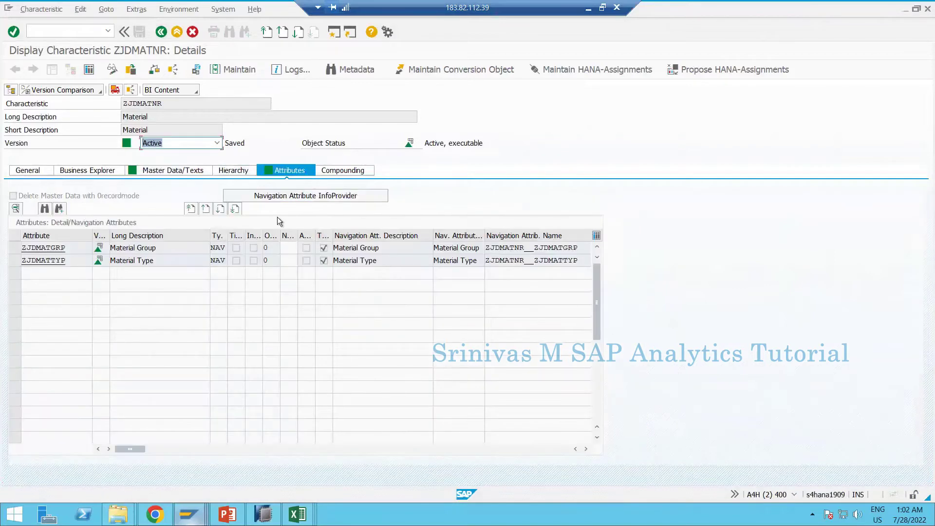
{"action": "left_click_drag", "start_coordinate": [227, 236], "coordinate": [243, 240]}
{"action": "left_click", "coordinate": [224, 249]}
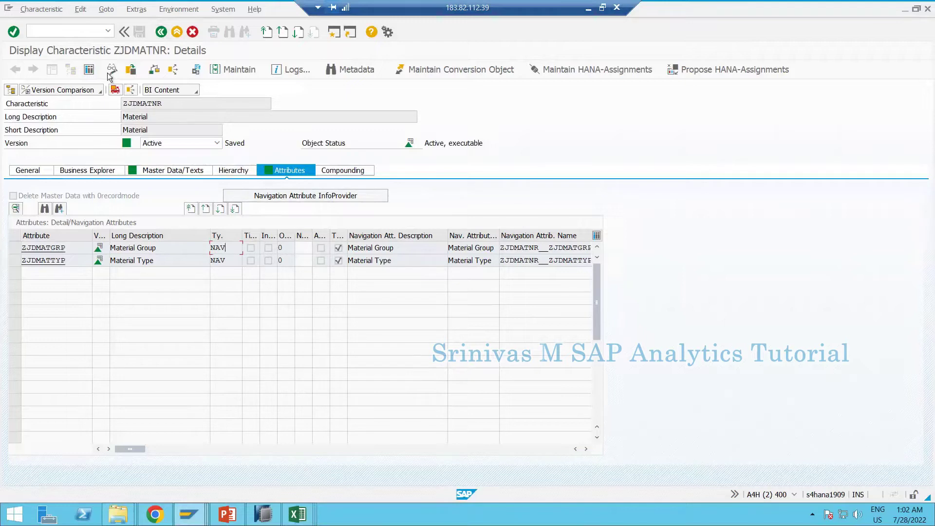
{"action": "left_click", "coordinate": [232, 260]}
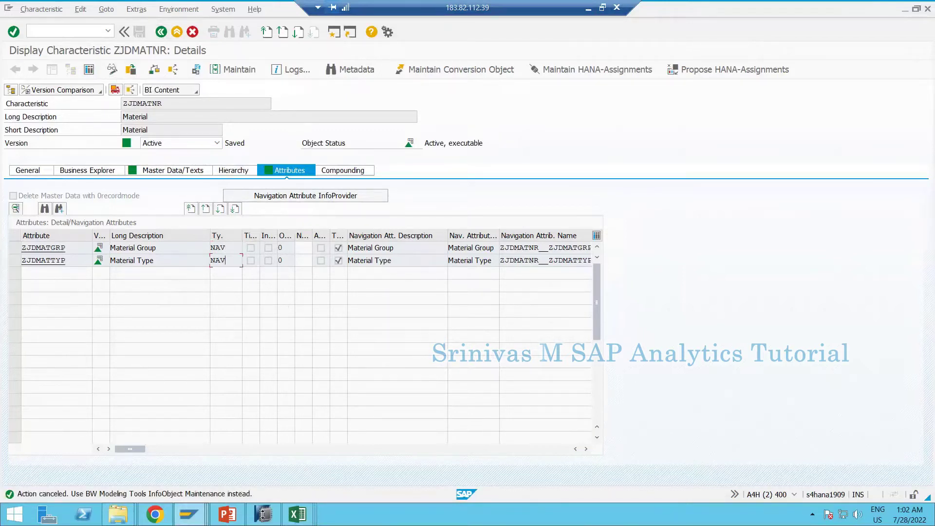
Step: Switch to SAP HANA Studio and open the navigation attribute selection for Material in the output of SR_PSALESEX
{"action": "key", "text": "alt+Tab"}
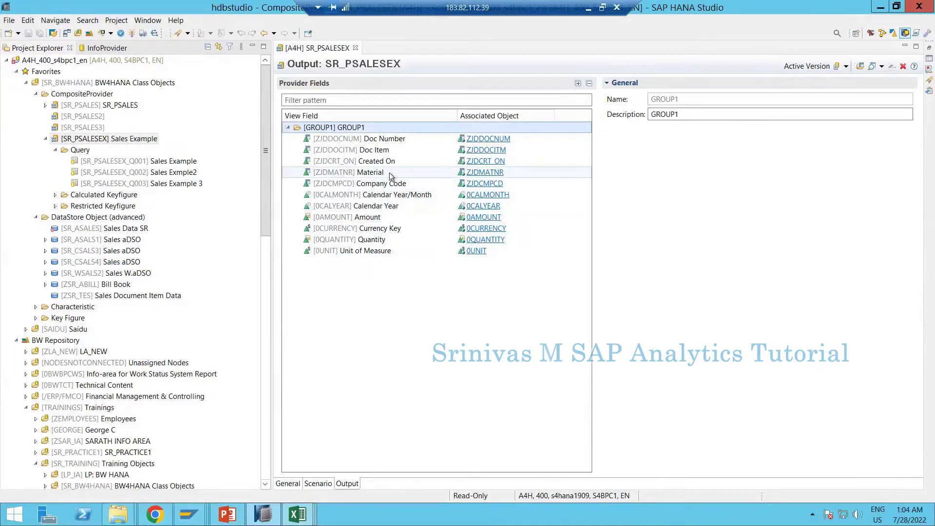
{"action": "left_click", "coordinate": [339, 172]}
{"action": "right_click", "coordinate": [337, 172]}
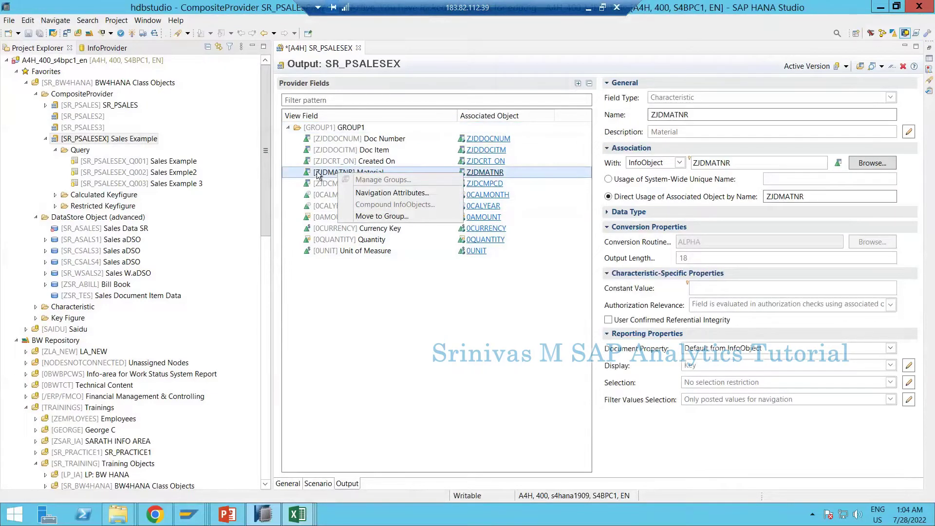
{"action": "right_click", "coordinate": [317, 173]}
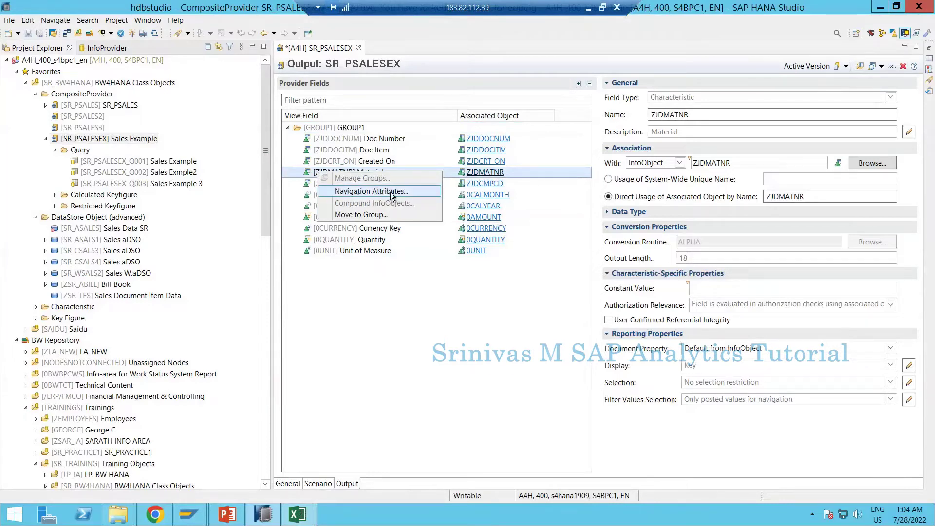
{"action": "left_click", "coordinate": [368, 192]}
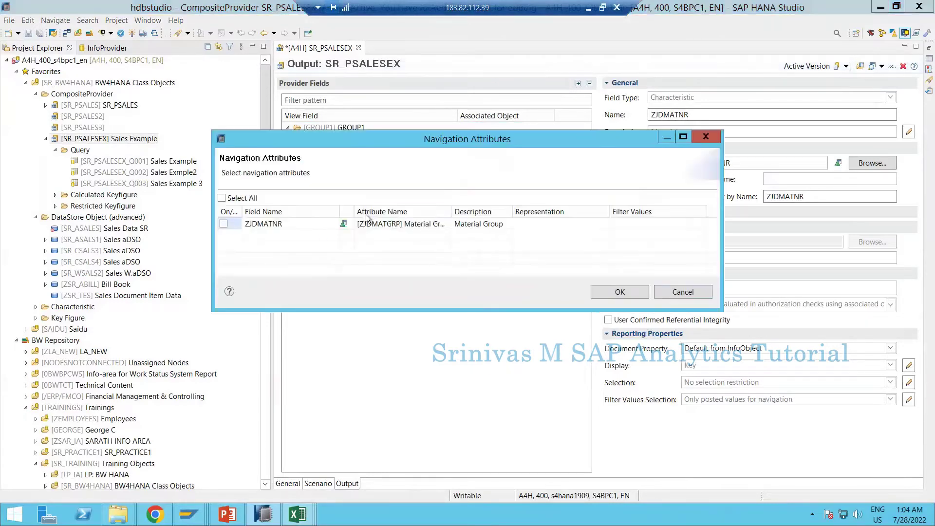
{"action": "left_click_drag", "start_coordinate": [343, 140], "coordinate": [486, 158]}
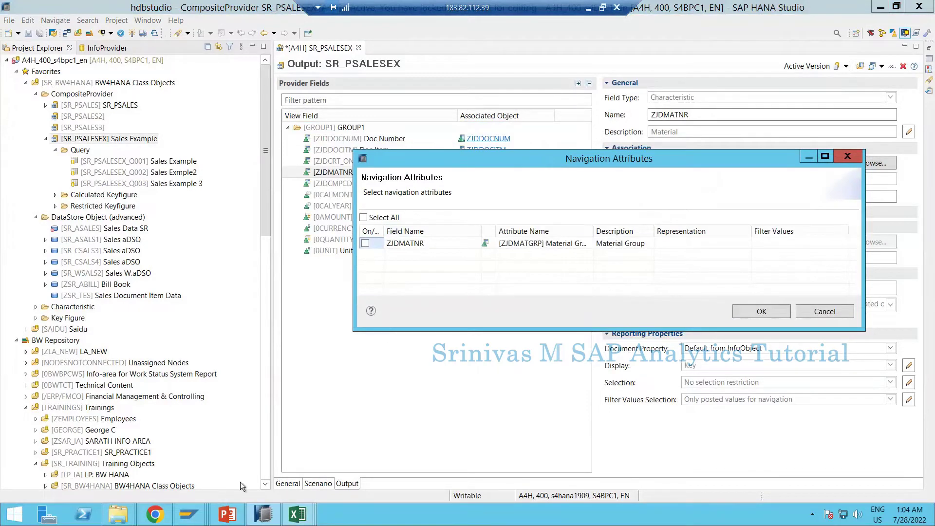
Step: Switch to the SAP characteristic display and restart its transaction to reload the details of ZJDMATNR
{"action": "mouse_move", "coordinate": [190, 512]}
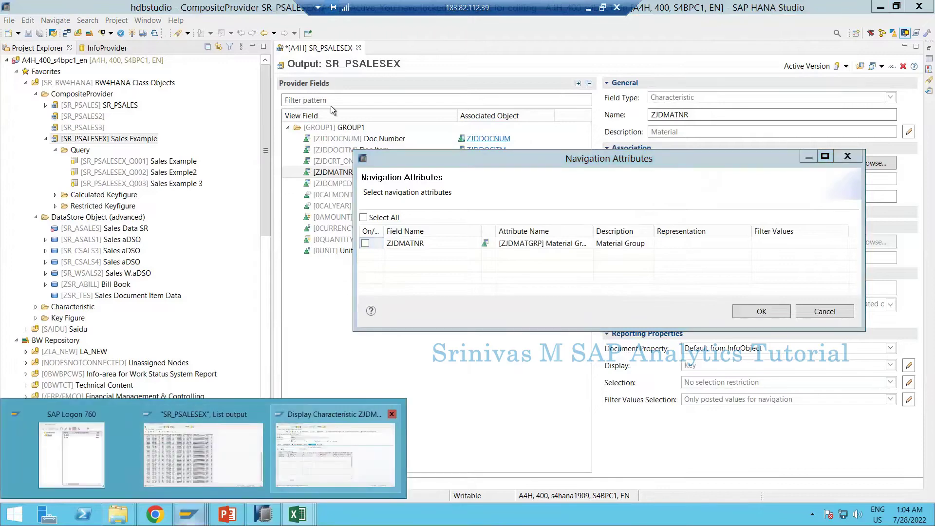
{"action": "left_click", "coordinate": [335, 455]}
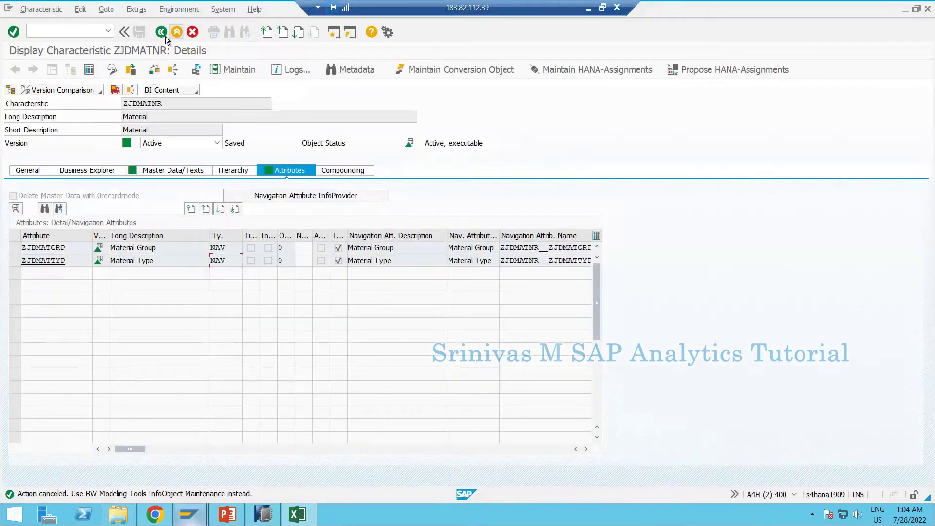
{"action": "left_click", "coordinate": [165, 36]}
{"action": "left_click", "coordinate": [75, 314]}
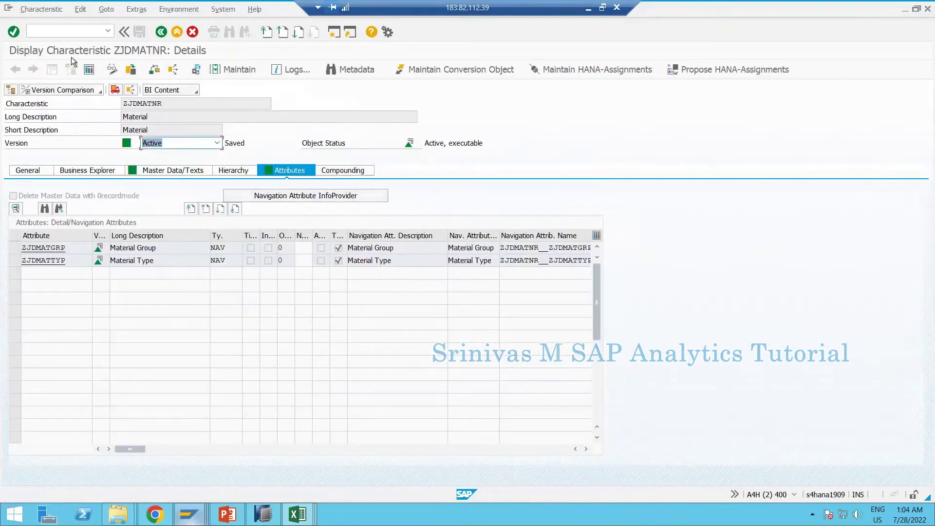
{"action": "left_click", "coordinate": [48, 28]}
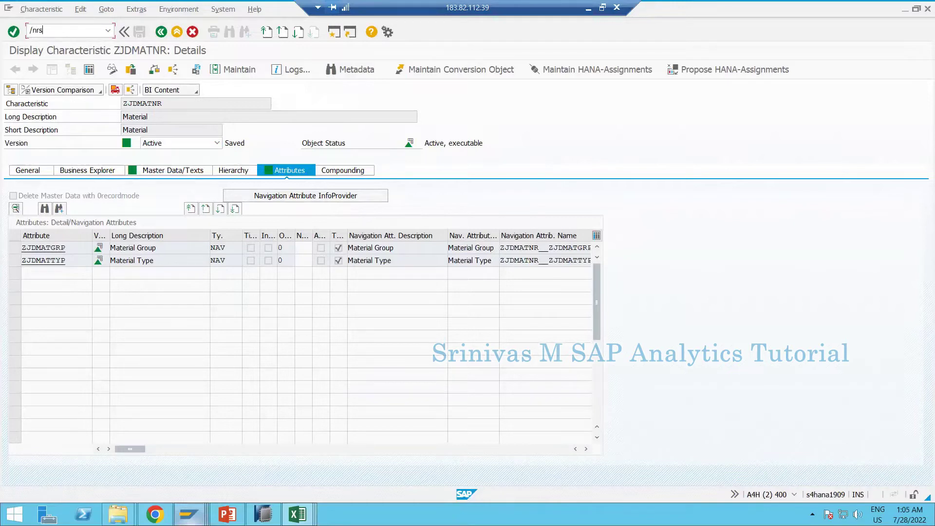
{"action": "key", "text": "Return"}
{"action": "left_click", "coordinate": [78, 316]}
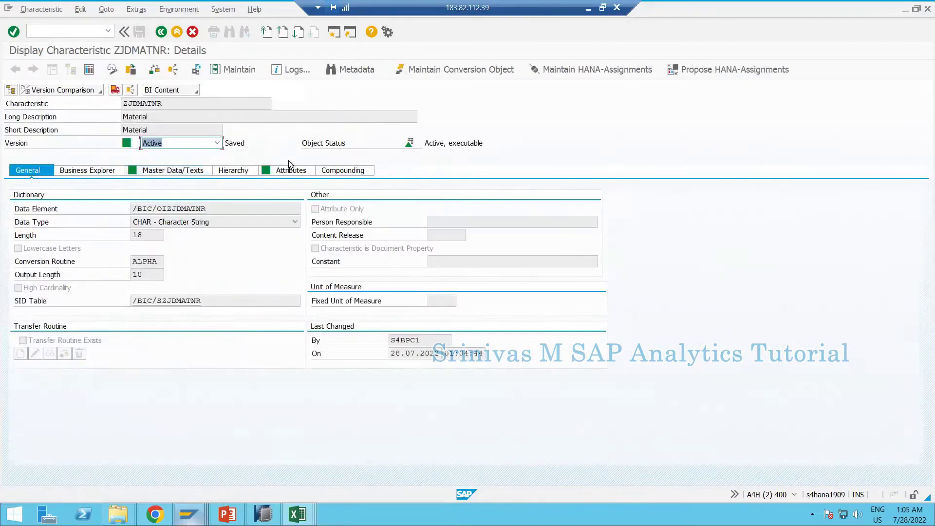
Step: Show the attributes of ZJDMATNR, widen the type column and examine the types of Material Group and Material Type
{"action": "left_click", "coordinate": [294, 171]}
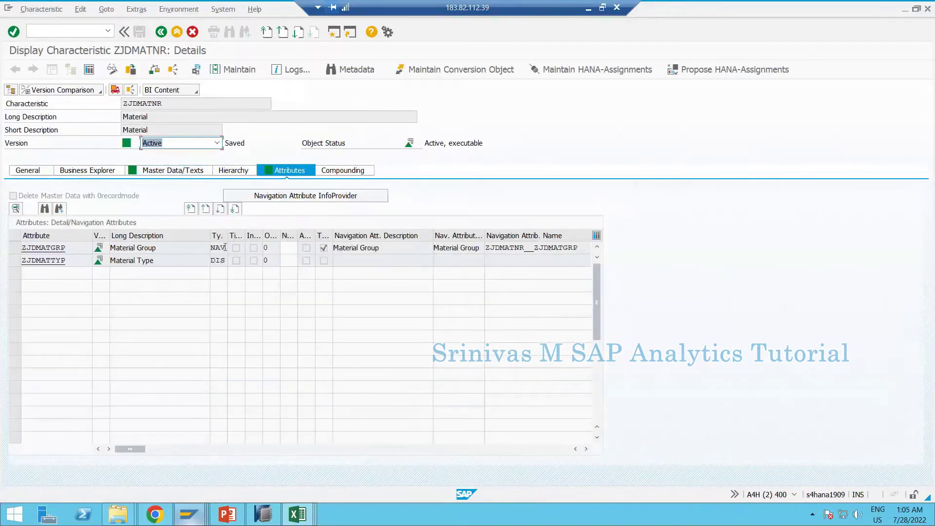
{"action": "left_click_drag", "start_coordinate": [227, 237], "coordinate": [257, 238]}
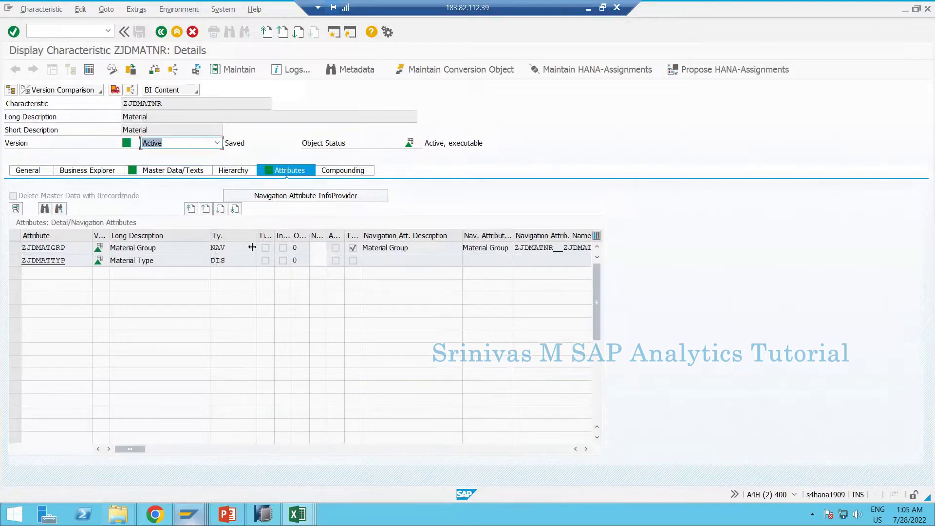
{"action": "left_click", "coordinate": [220, 247]}
{"action": "left_click", "coordinate": [236, 261]}
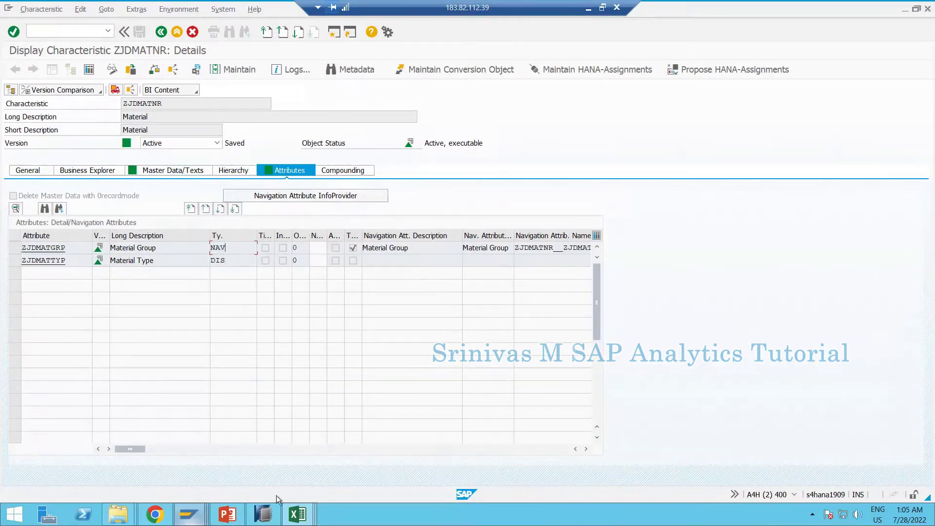
Step: Switch to SAP HANA Studio and cancel the navigation attribute selection for Material
{"action": "mouse_move", "coordinate": [266, 511]}
{"action": "left_click", "coordinate": [261, 449]}
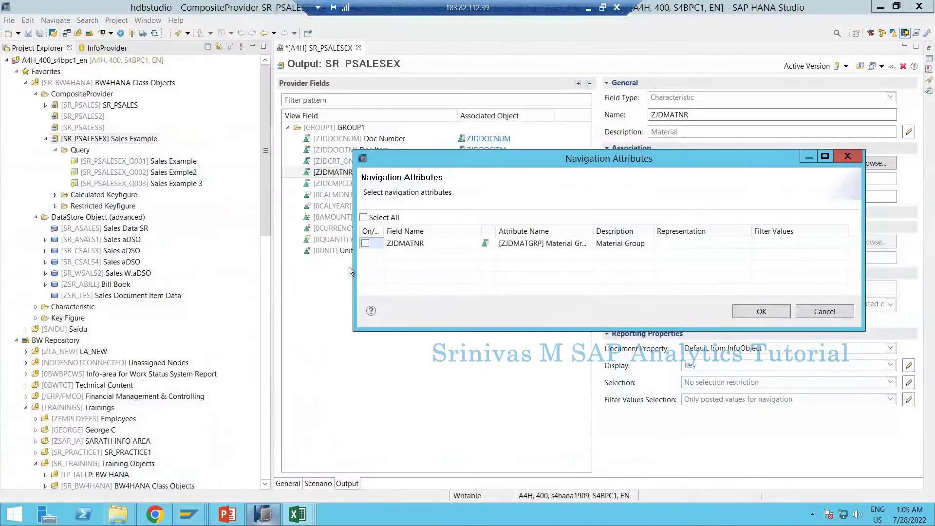
{"action": "left_click", "coordinate": [825, 312]}
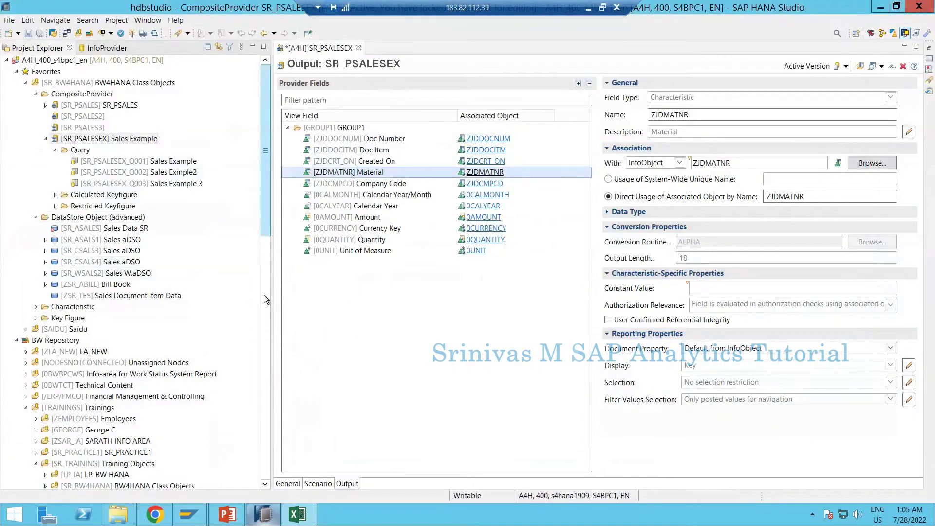
Step: Open characteristic ZJDMATNR from the BW HANA class objects and examine which of its attributes are flagged as navigation attributes
{"action": "left_click_drag", "start_coordinate": [264, 294], "coordinate": [260, 362]}
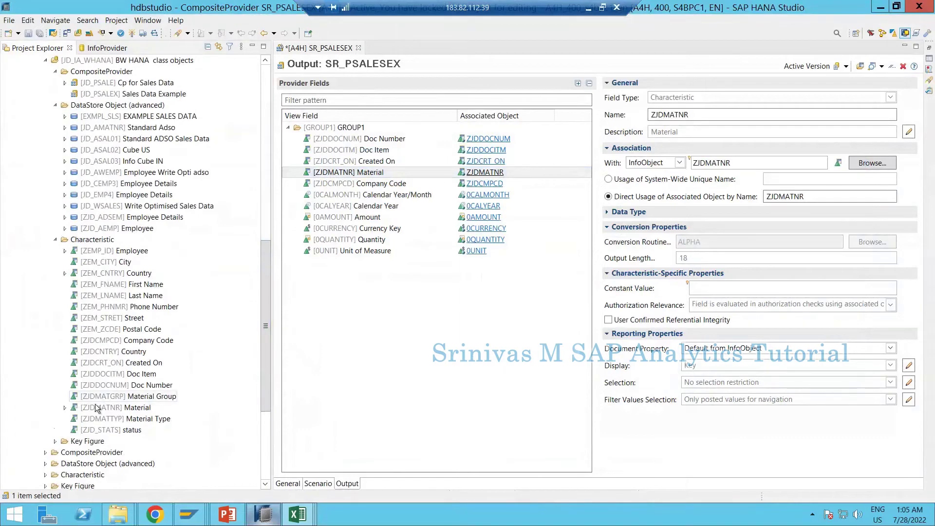
{"action": "double_click", "coordinate": [96, 408]}
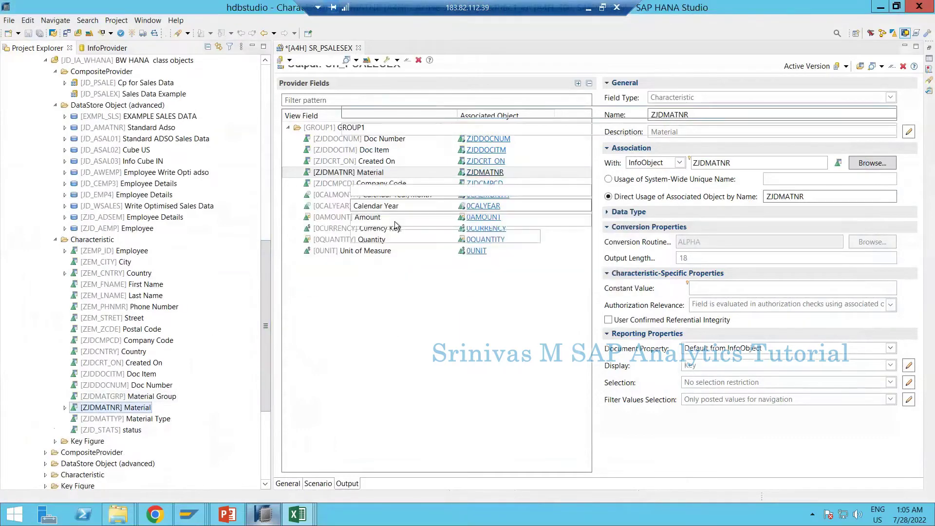
{"action": "left_click", "coordinate": [391, 483]}
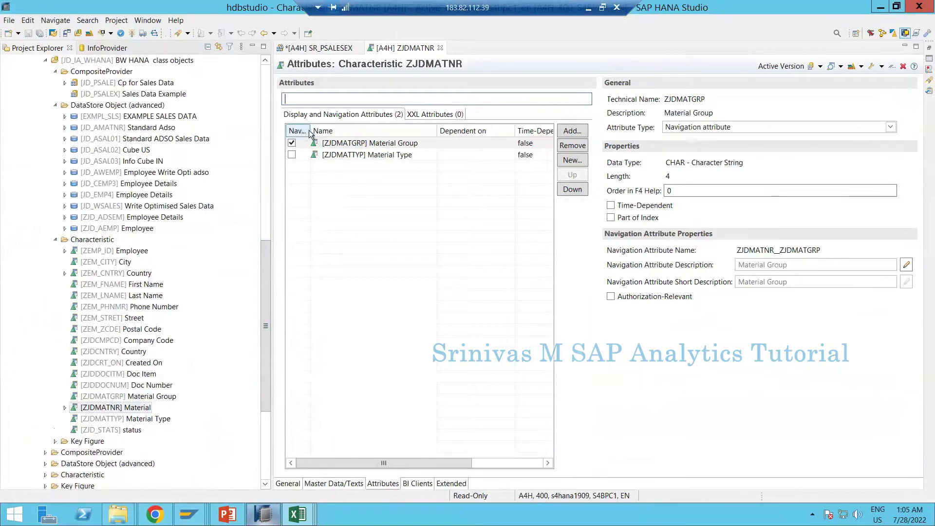
{"action": "left_click_drag", "start_coordinate": [310, 134], "coordinate": [335, 135]}
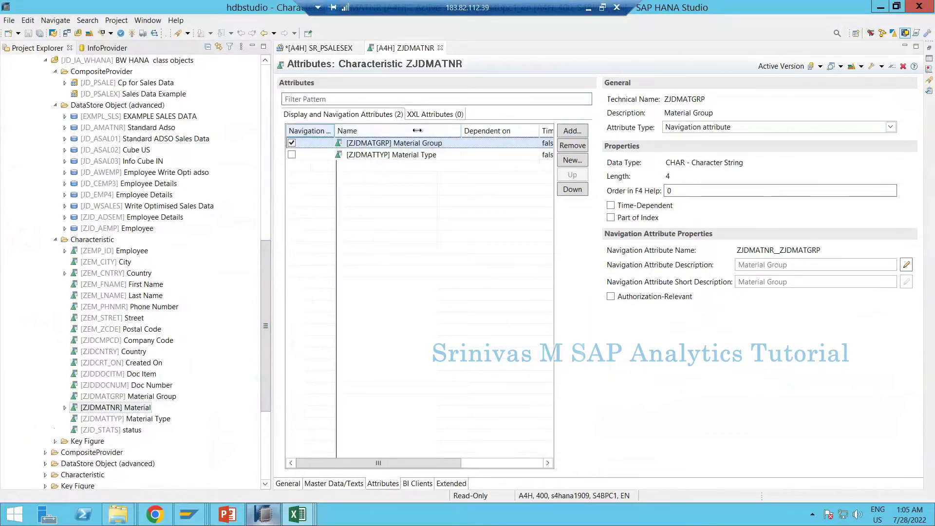
{"action": "left_click_drag", "start_coordinate": [417, 130], "coordinate": [415, 131]}
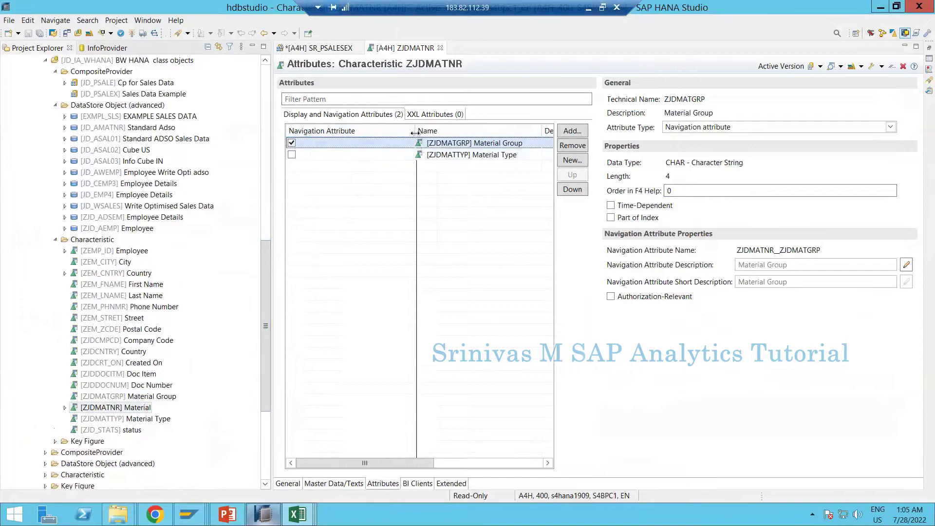
{"action": "left_click_drag", "start_coordinate": [358, 131], "coordinate": [312, 131]}
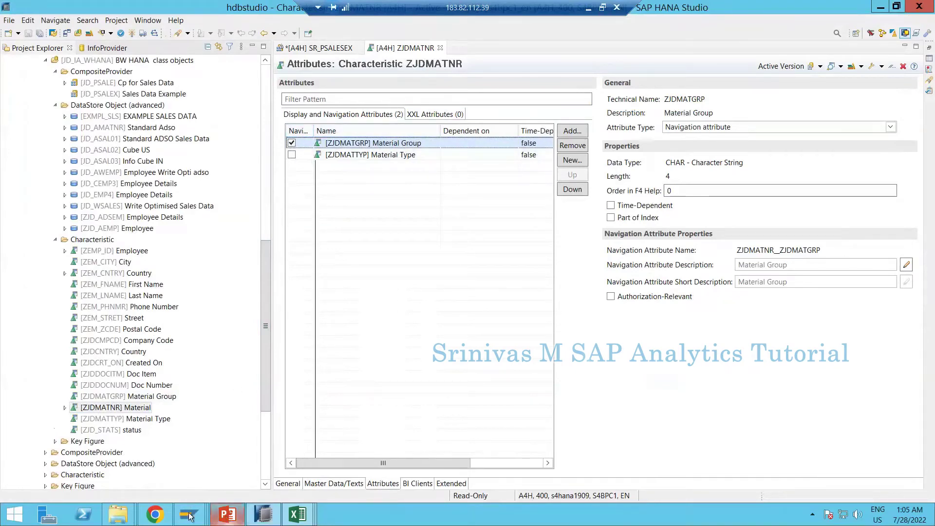
Step: Check Material Type's attribute type in the SAP characteristic display and return to SAP HANA Studio
{"action": "mouse_move", "coordinate": [263, 514]}
{"action": "left_click", "coordinate": [306, 472]}
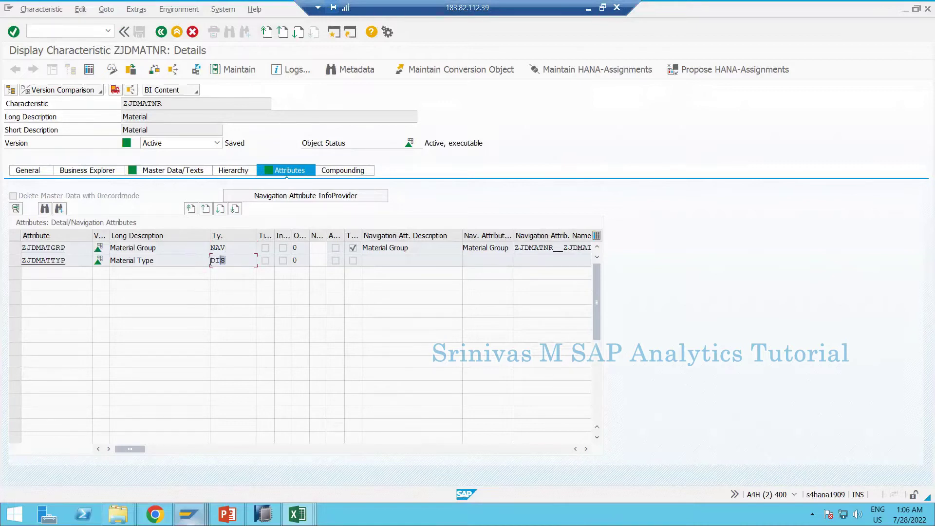
{"action": "left_click", "coordinate": [265, 514]}
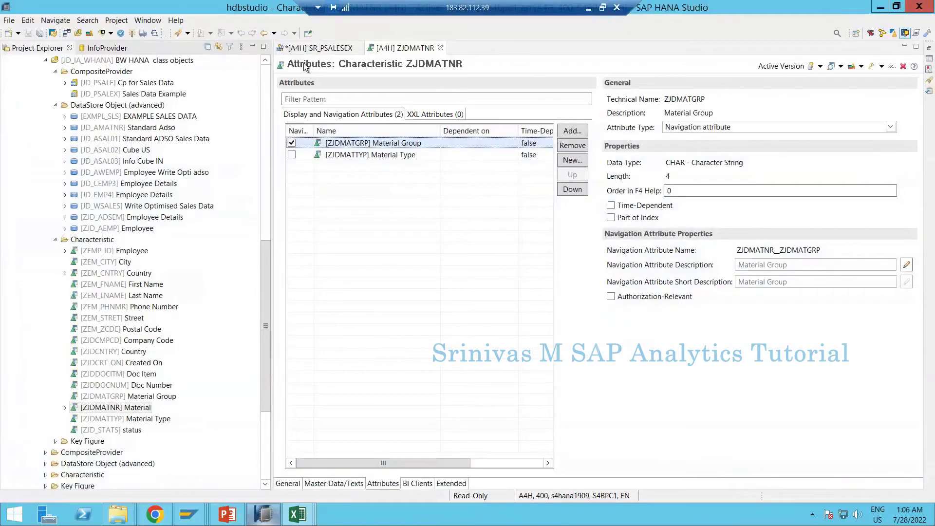
Step: Reopen Material's navigation attribute selection in the output of SR_PSALESEX and compare it with the attribute types in the SAP characteristic display
{"action": "left_click", "coordinate": [308, 49]}
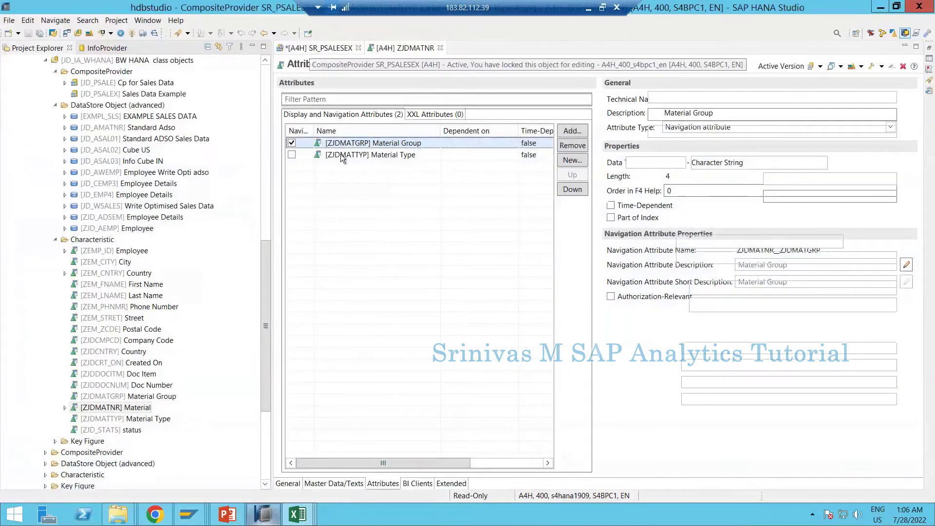
{"action": "right_click", "coordinate": [359, 172]}
{"action": "left_click", "coordinate": [390, 194]}
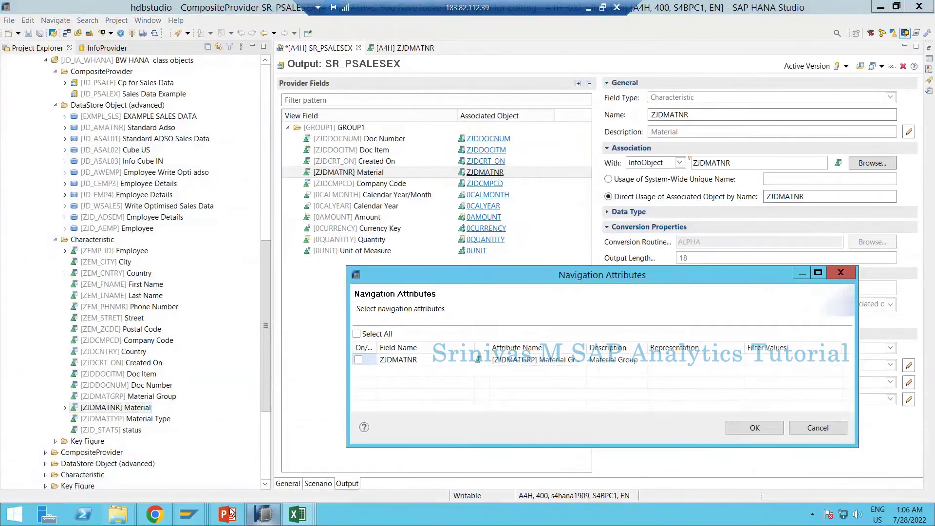
{"action": "left_click", "coordinate": [189, 514]}
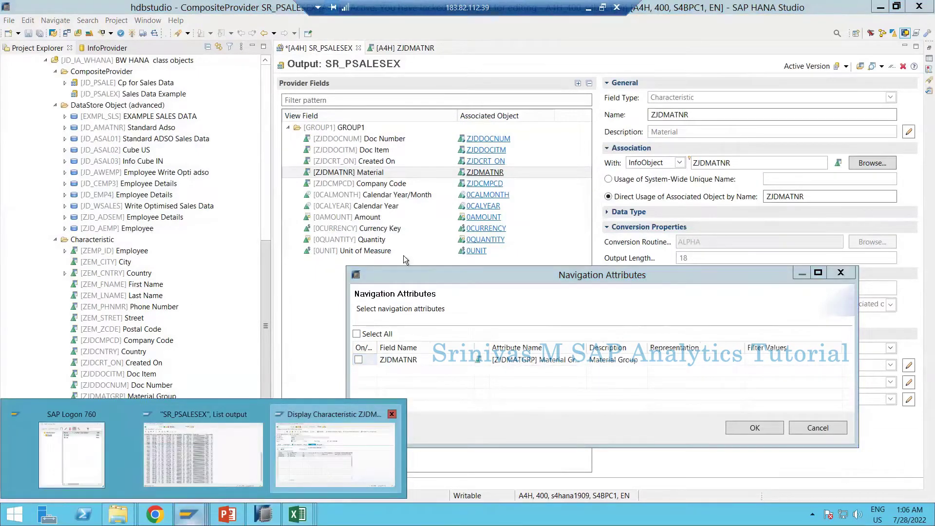
{"action": "left_click", "coordinate": [335, 454]}
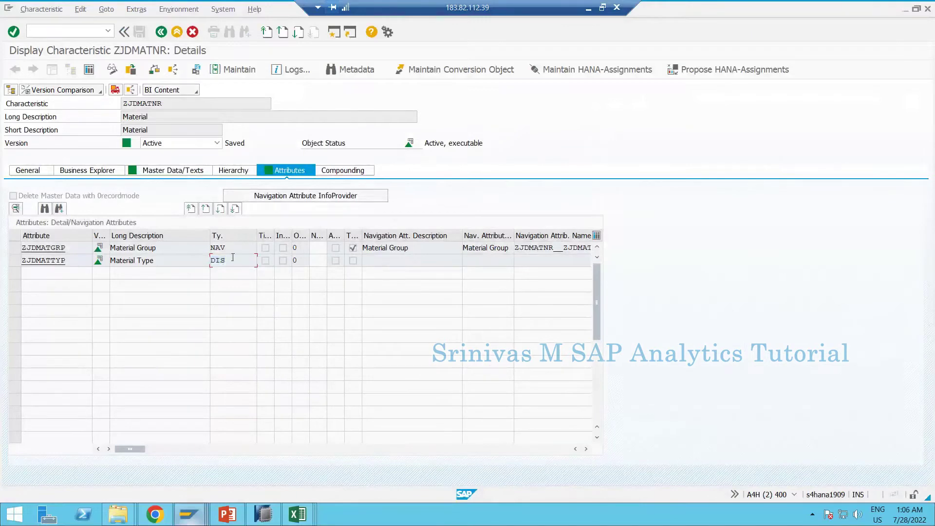
{"action": "left_click", "coordinate": [263, 514]}
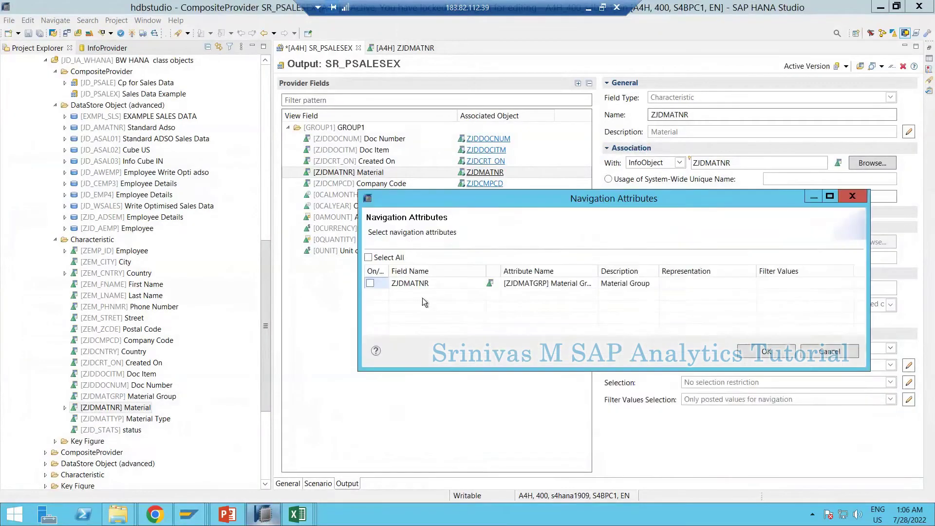
Step: Enable Material Group (ZJDMATGRP) as a navigation attribute of Material and expand Material in the provider fields
{"action": "left_click", "coordinate": [370, 283]}
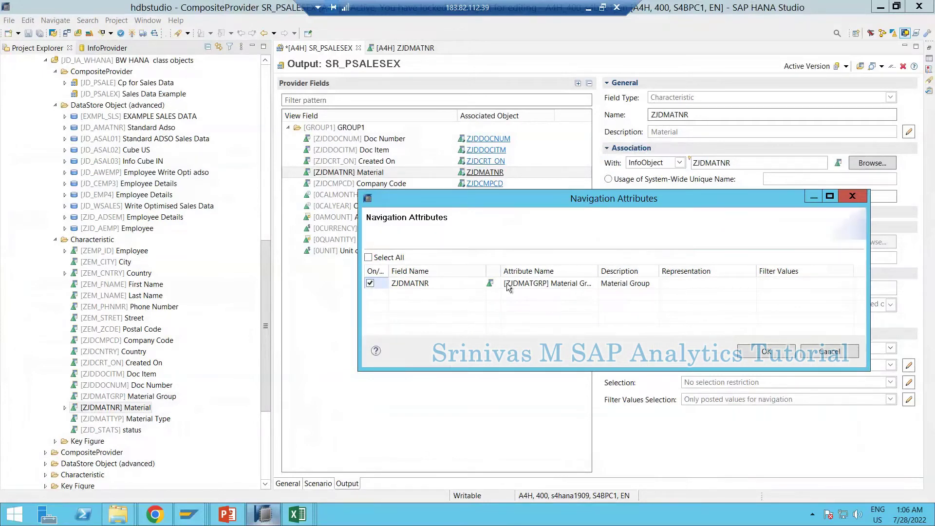
{"action": "left_click", "coordinate": [763, 350]}
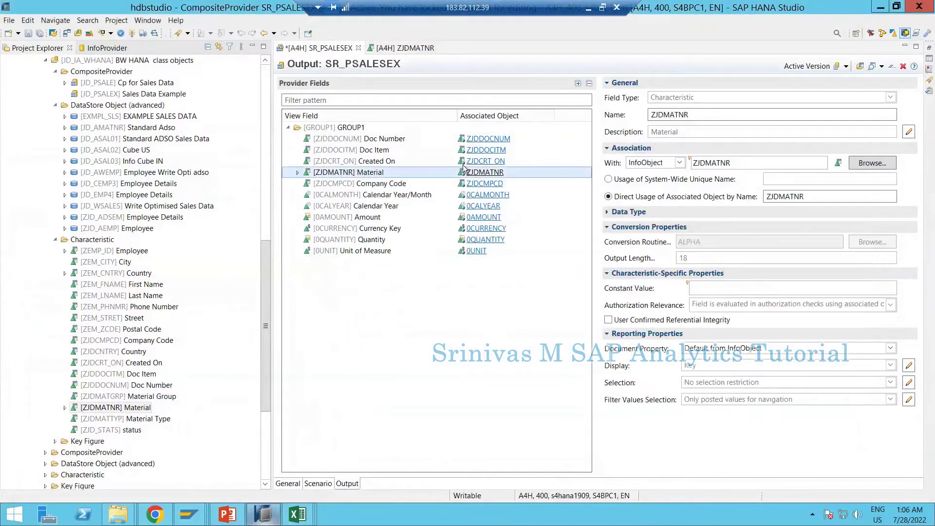
{"action": "left_click", "coordinate": [297, 172]}
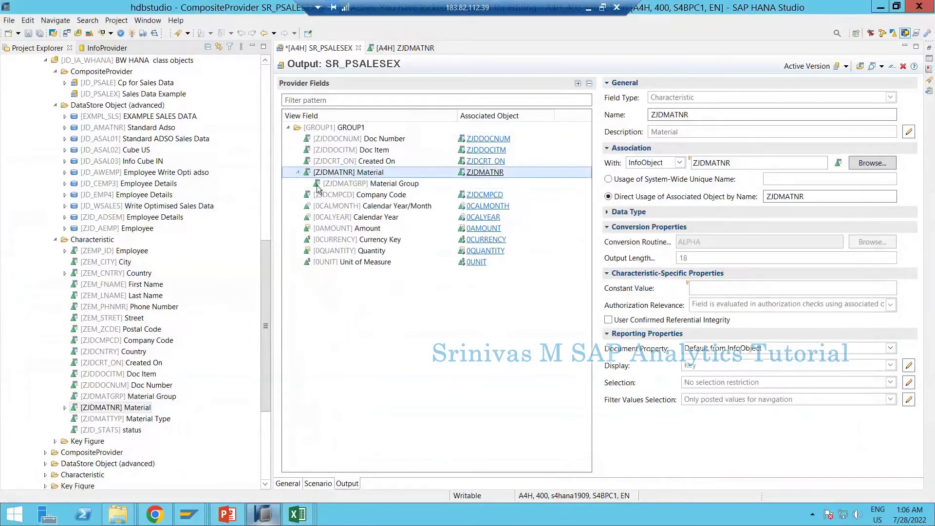
Step: Try to activate SR_PSALESEX with the Material Group navigation attribute and expand the reported errors
{"action": "left_click", "coordinate": [336, 184]}
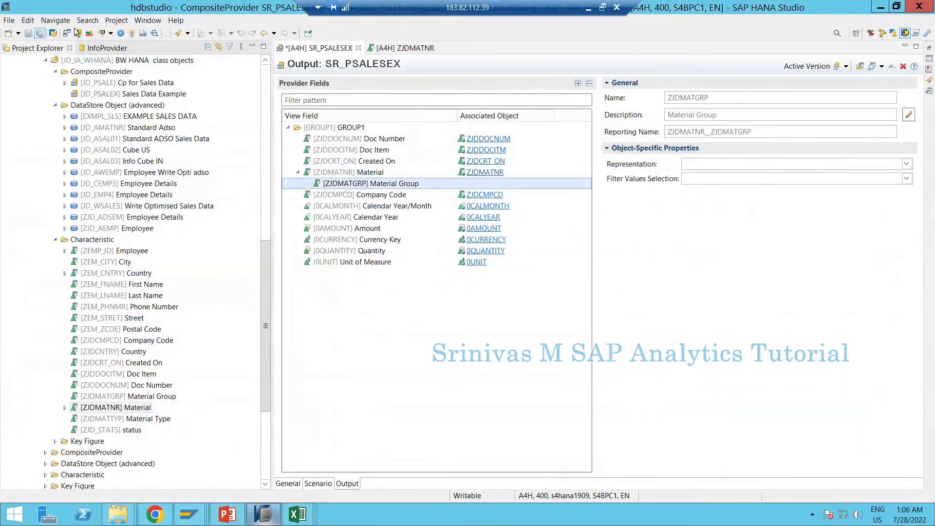
{"action": "left_click", "coordinate": [141, 33]}
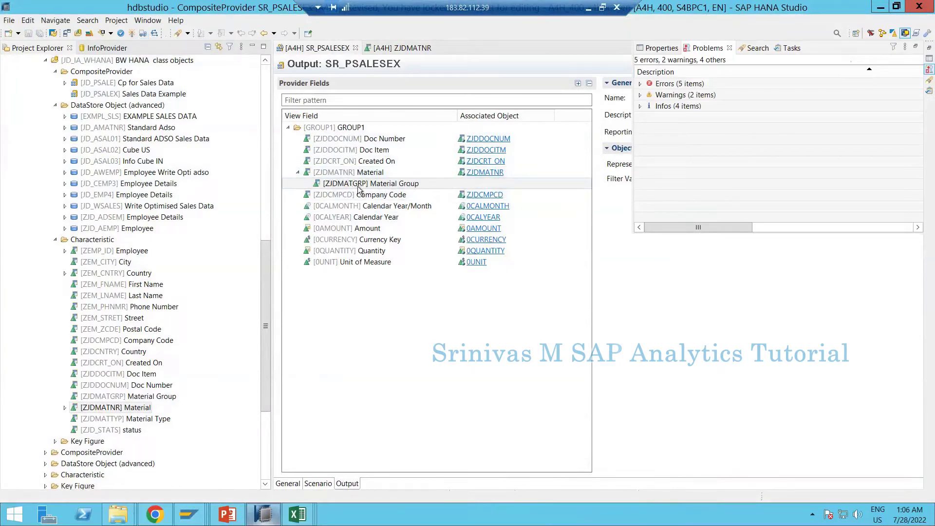
{"action": "left_click", "coordinate": [641, 84]}
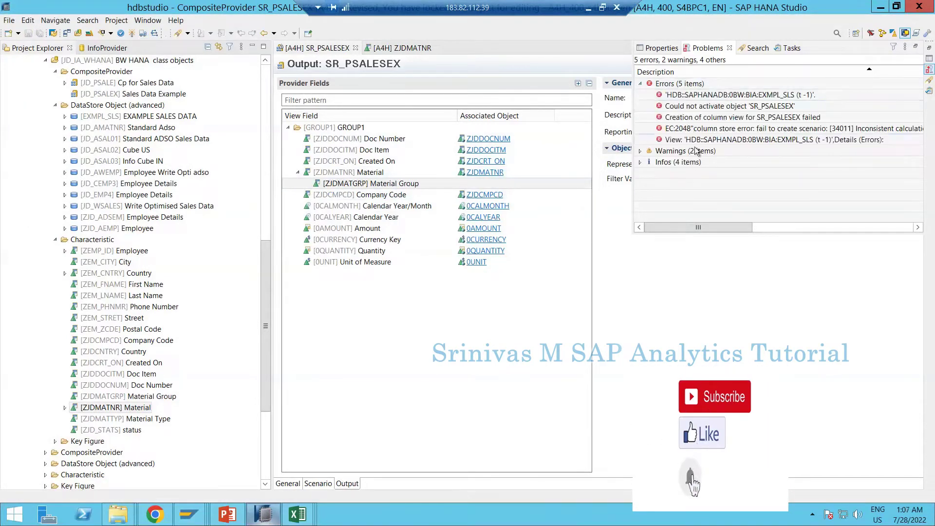
Step: Close the SR_PSALESEX and ZJDMATNR editors, reopen CompositeProvider SR_PSALESEX, and retry its activation with Material selected
{"action": "left_click", "coordinate": [355, 48]}
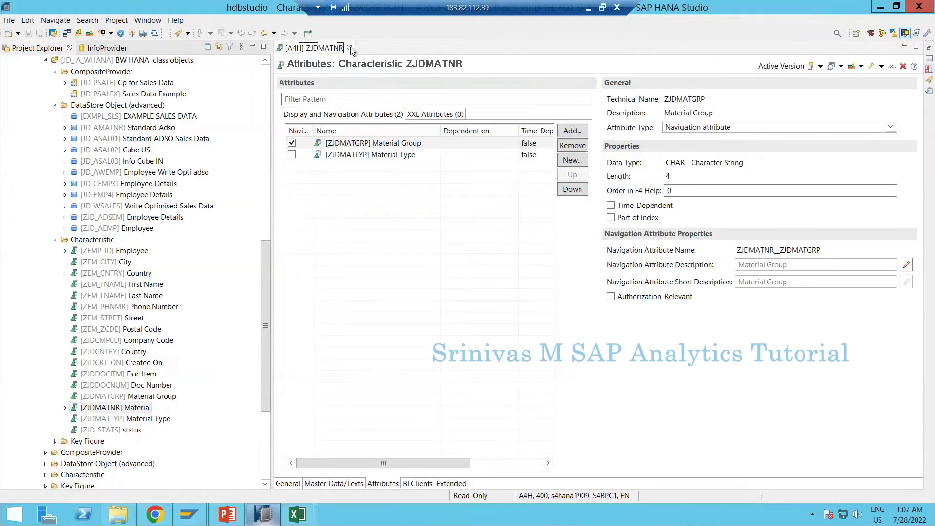
{"action": "left_click", "coordinate": [349, 47]}
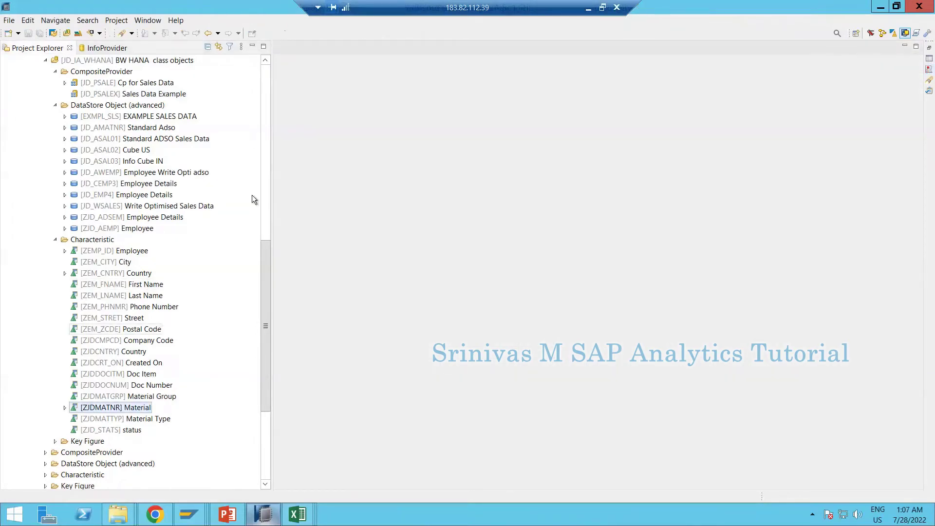
{"action": "left_click", "coordinate": [267, 141]}
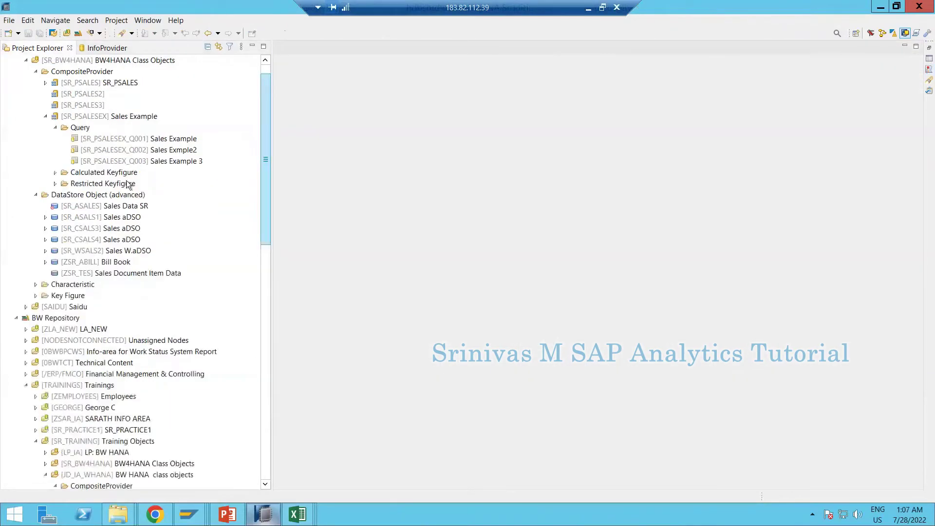
{"action": "left_click", "coordinate": [86, 117]}
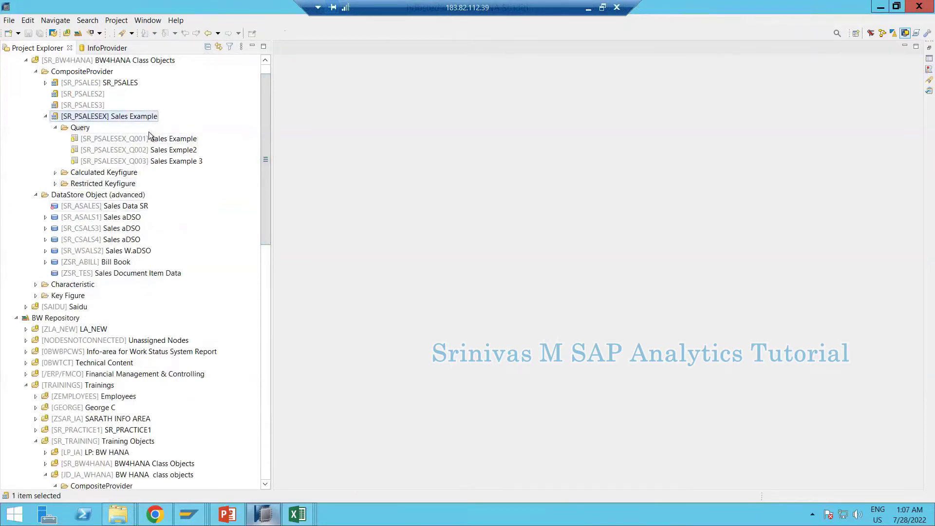
{"action": "double_click", "coordinate": [81, 115]}
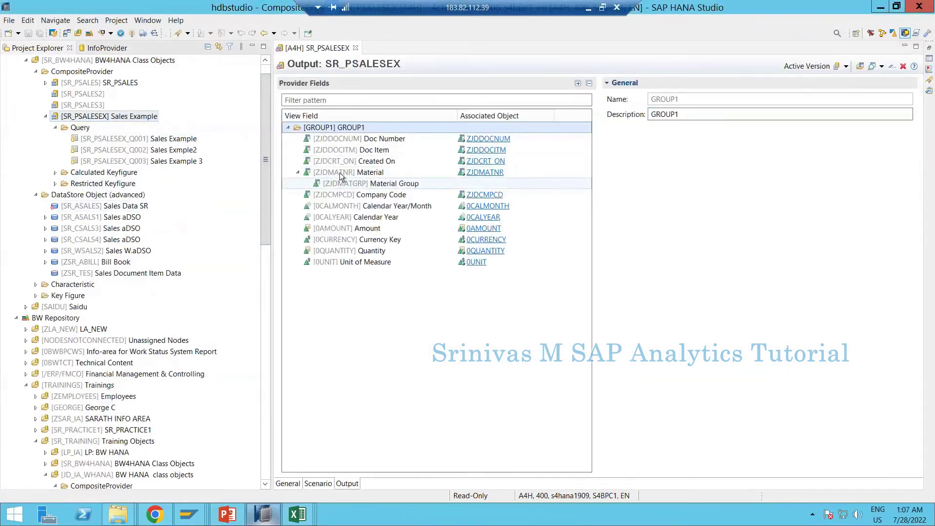
{"action": "left_click", "coordinate": [340, 175]}
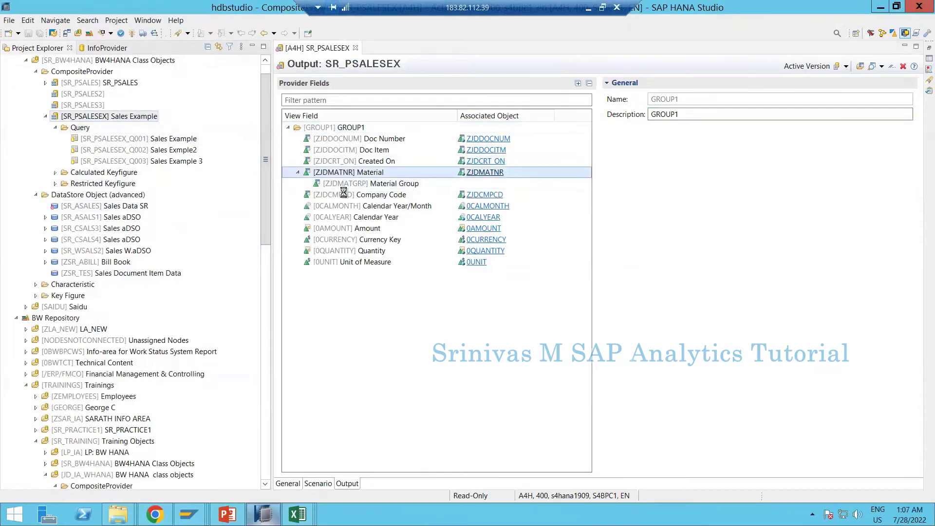
{"action": "left_click", "coordinate": [132, 33]}
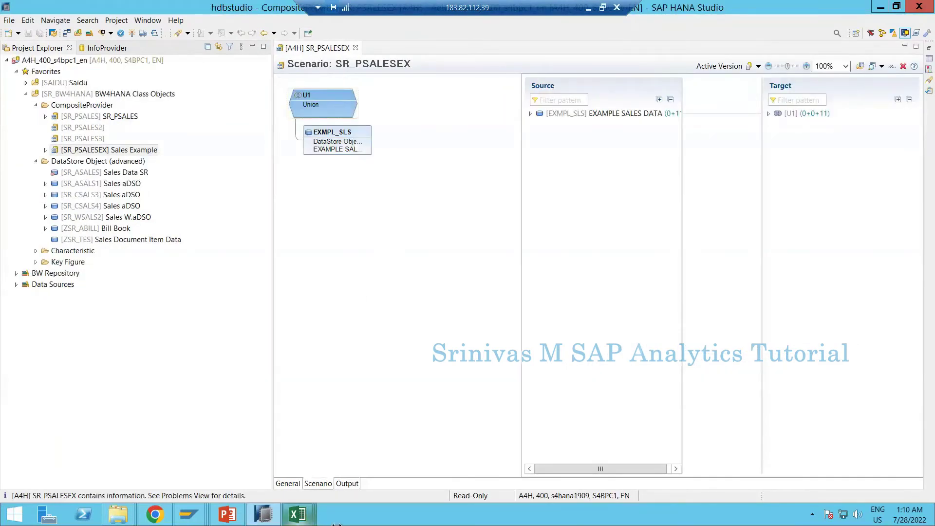
Step: Enable Material Group (ZJDMATGRP) as a navigation attribute of Material in the output of SR_PSALESEX and activate the provider
{"action": "left_click", "coordinate": [346, 484]}
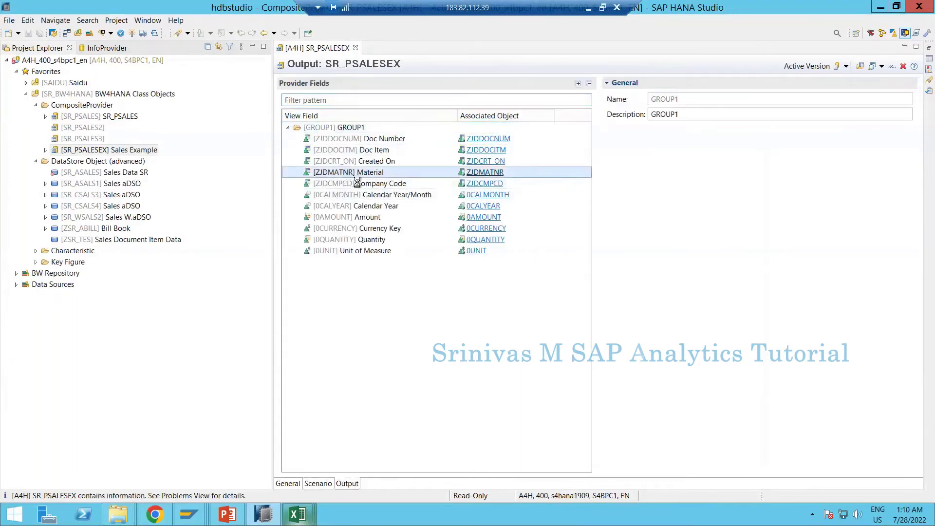
{"action": "right_click", "coordinate": [347, 173]}
{"action": "left_click", "coordinate": [369, 192]}
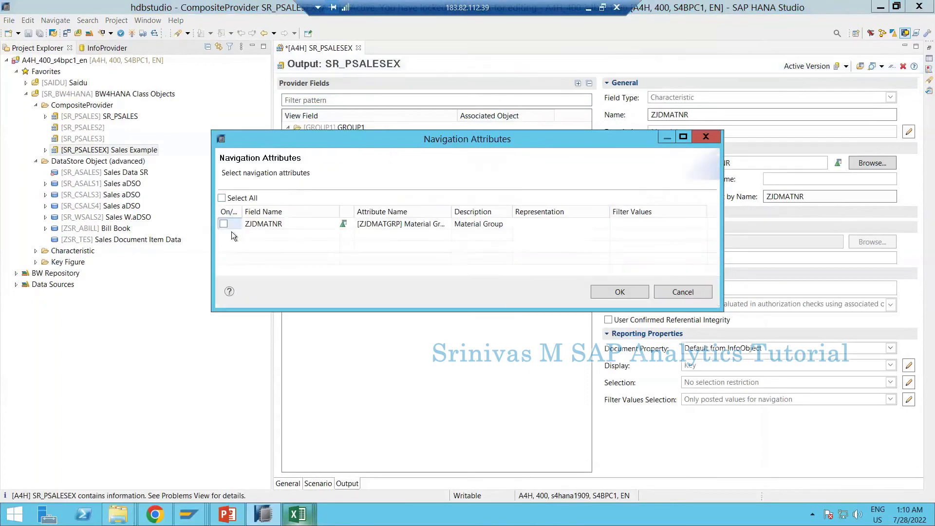
{"action": "left_click", "coordinate": [223, 225]}
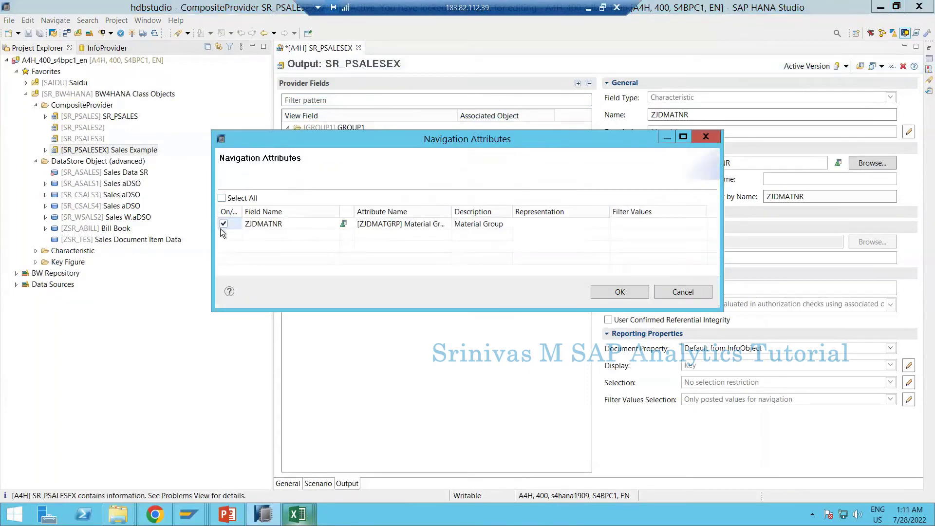
{"action": "left_click", "coordinate": [619, 292]}
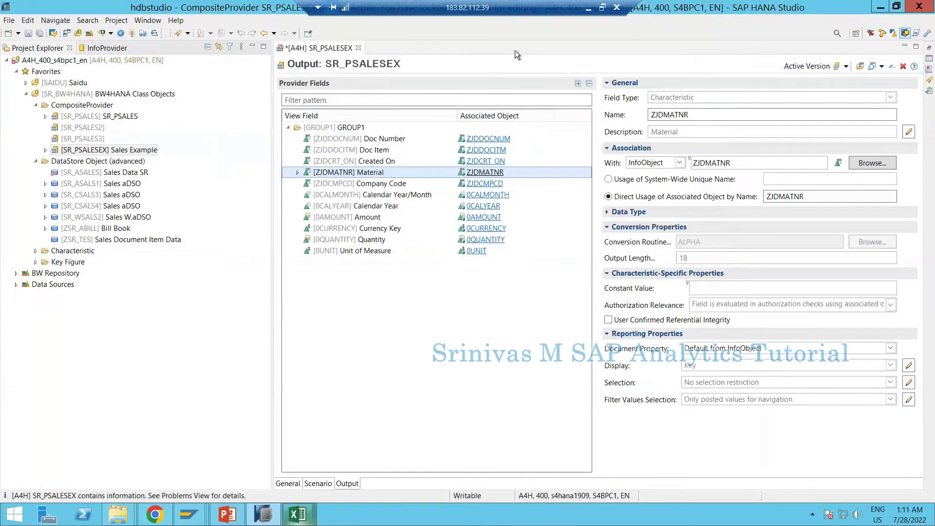
{"action": "left_click", "coordinate": [131, 32]}
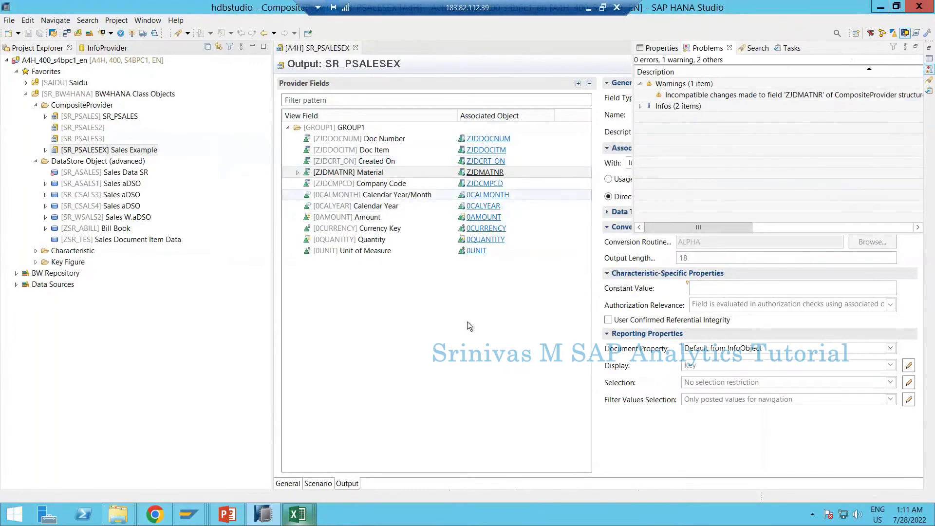
{"action": "left_click", "coordinate": [413, 327]}
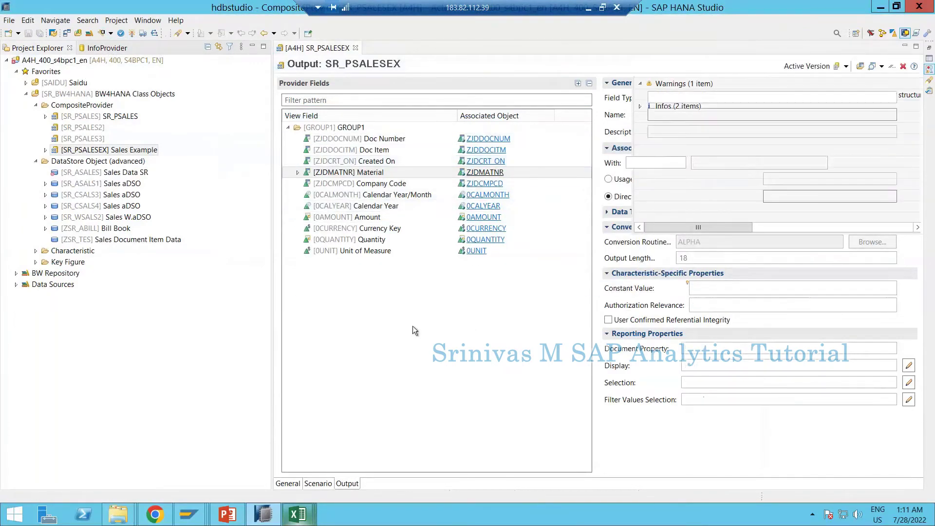
Step: Expand Material in the provider fields and examine the properties of its Material Group navigation attribute
{"action": "left_click", "coordinate": [298, 171]}
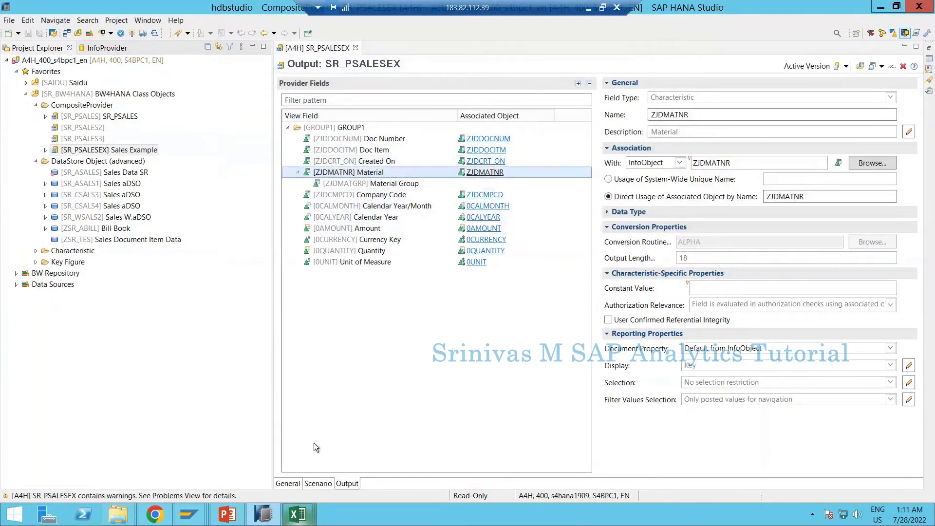
{"action": "left_click", "coordinate": [366, 187]}
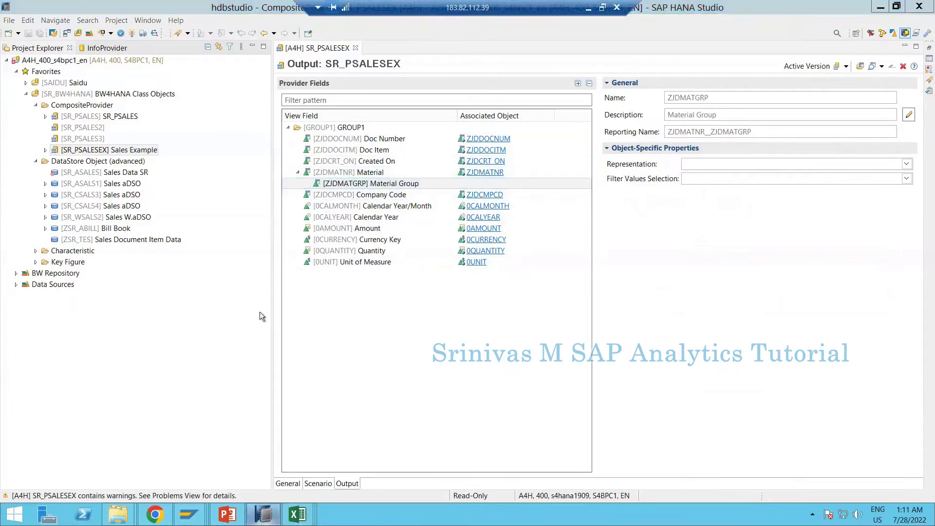
{"action": "left_click", "coordinate": [264, 514]}
{"action": "left_click", "coordinate": [268, 510]}
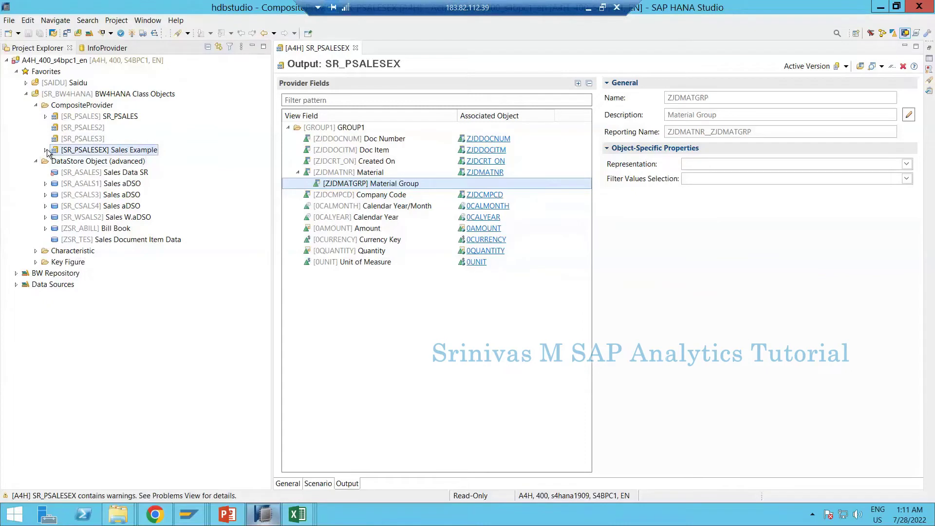
Step: Open the sheet definition of query SR_PSALESEX_Q001 under Sales Example and display its InfoProvider fields
{"action": "left_click", "coordinate": [46, 150]}
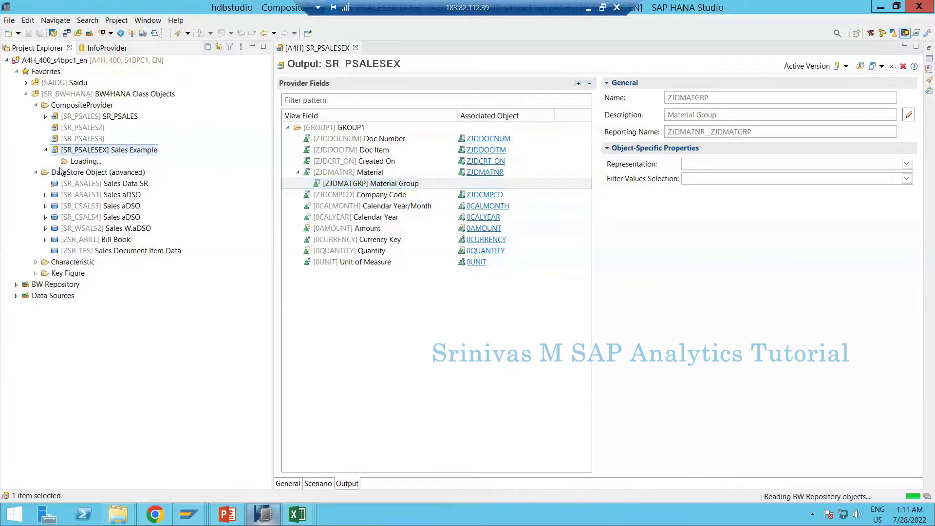
{"action": "left_click", "coordinate": [56, 161]}
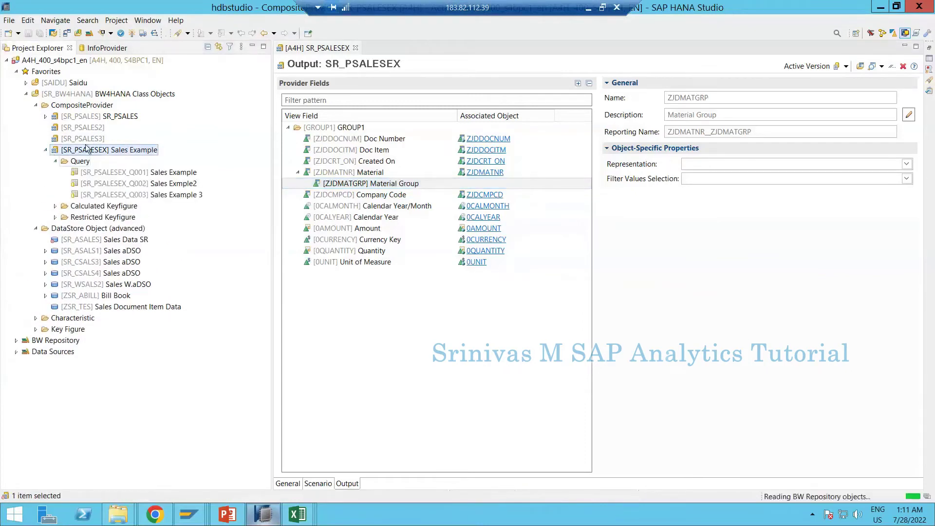
{"action": "double_click", "coordinate": [113, 173]}
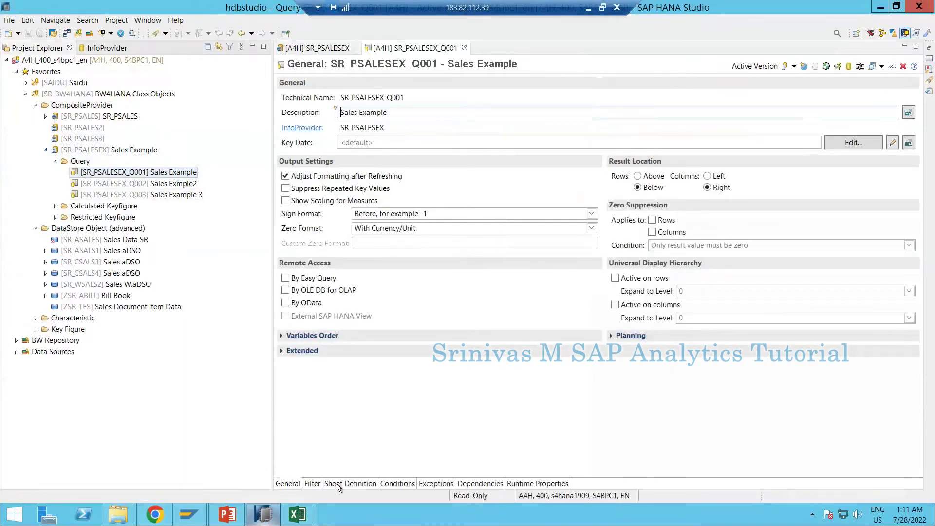
{"action": "left_click", "coordinate": [339, 486]}
{"action": "left_click", "coordinate": [107, 48]}
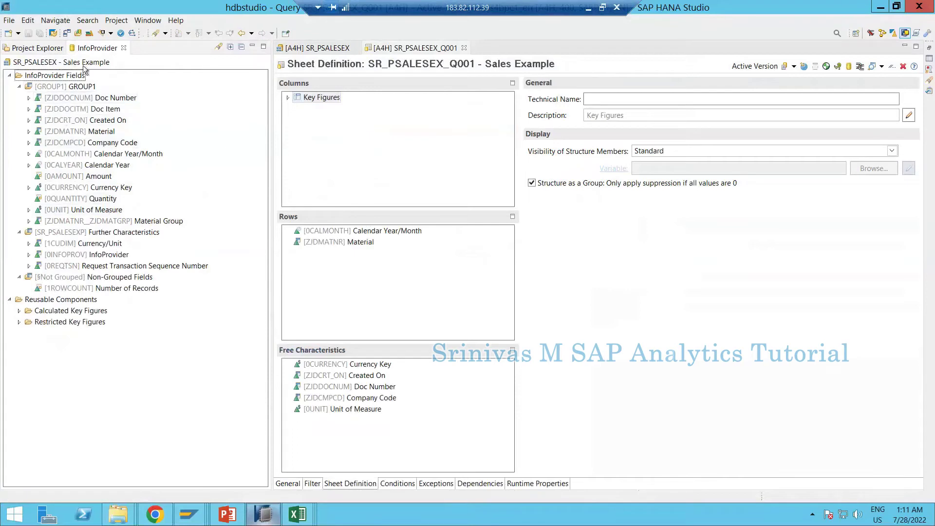
Step: Add the Material Group navigation attribute (ZJDMATNR__ZJDMATGRP) to the query rows below Material
{"action": "left_click", "coordinate": [68, 222]}
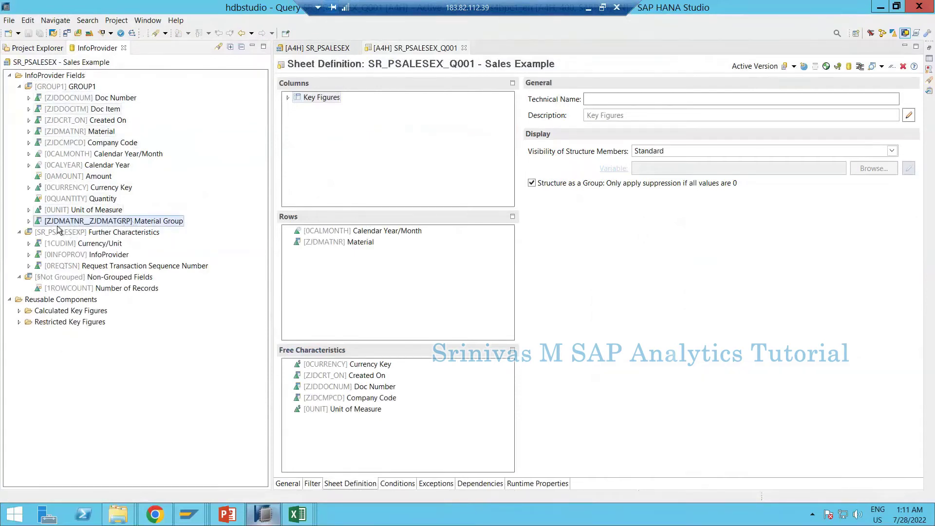
{"action": "left_click", "coordinate": [71, 132]}
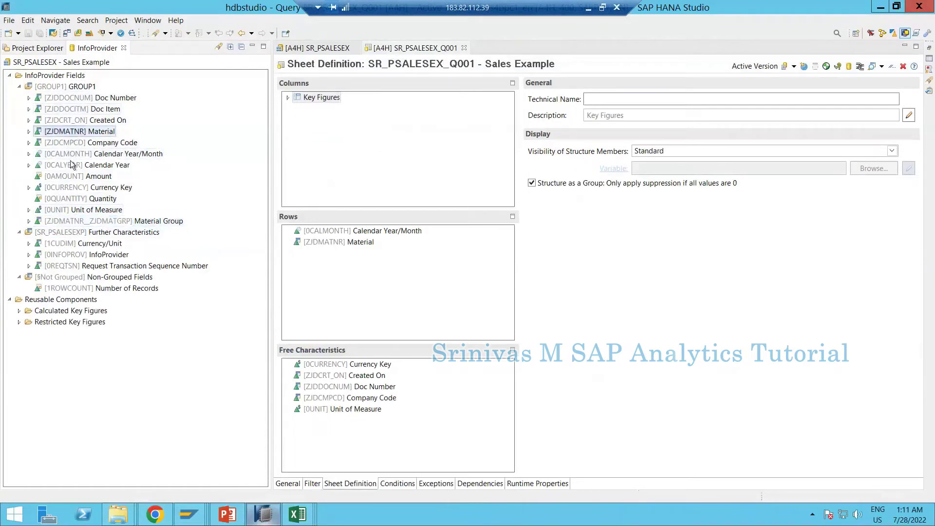
{"action": "left_click", "coordinate": [53, 222]}
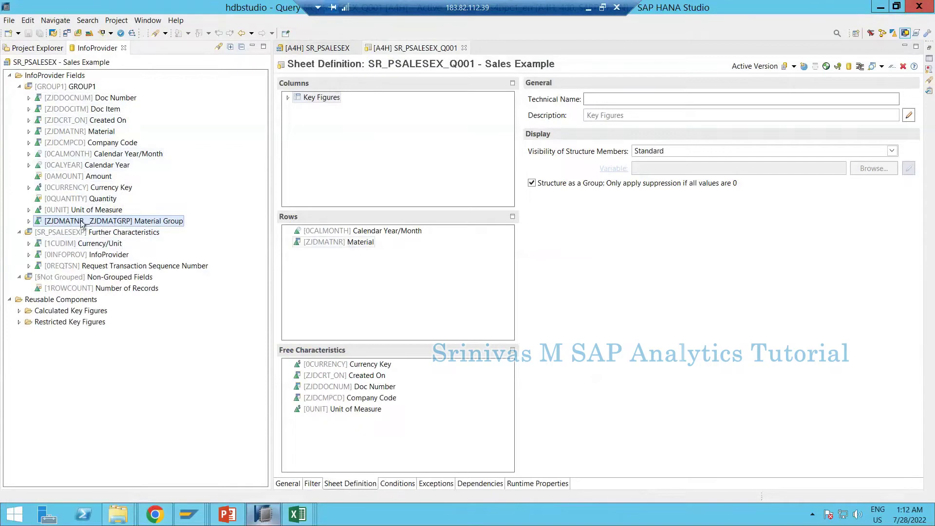
{"action": "left_click_drag", "start_coordinate": [50, 223], "coordinate": [316, 256]}
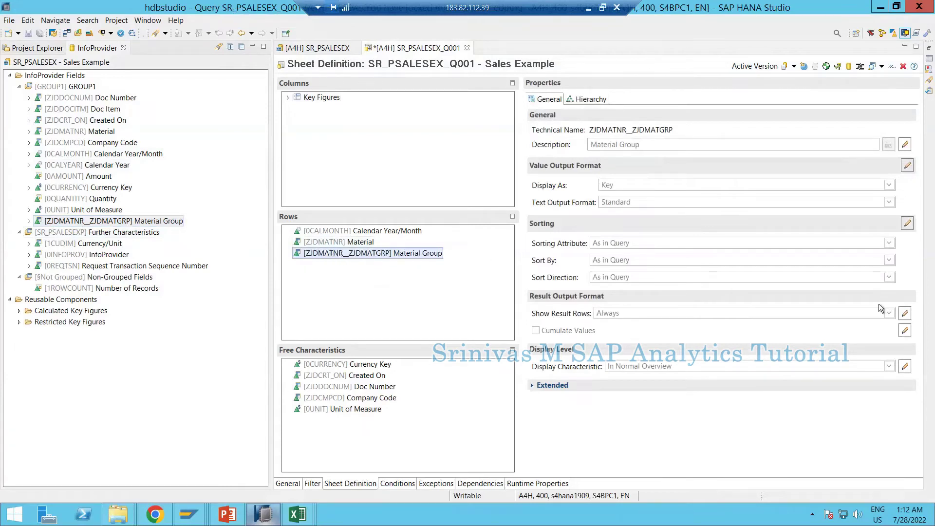
Step: Set Material Group's result rows to Never and save the query
{"action": "left_click", "coordinate": [905, 313]}
{"action": "left_click", "coordinate": [633, 313]}
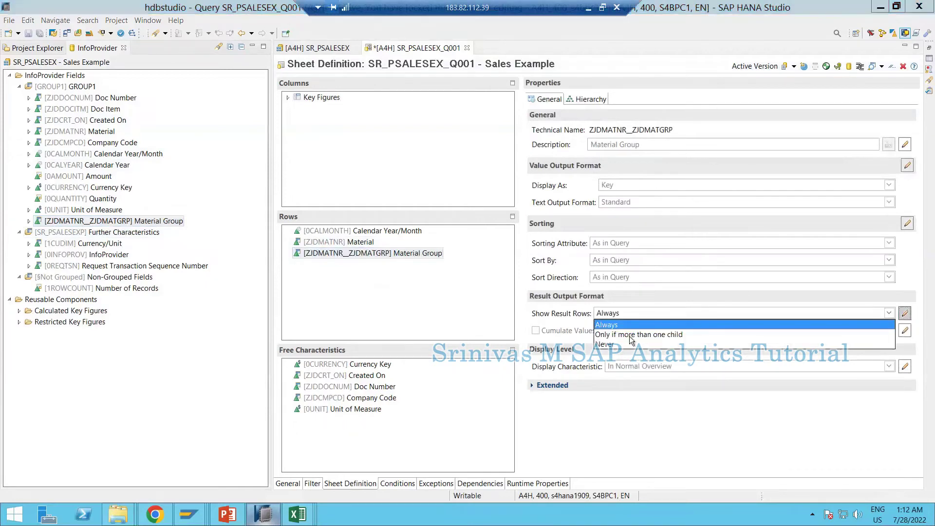
{"action": "left_click", "coordinate": [626, 344]}
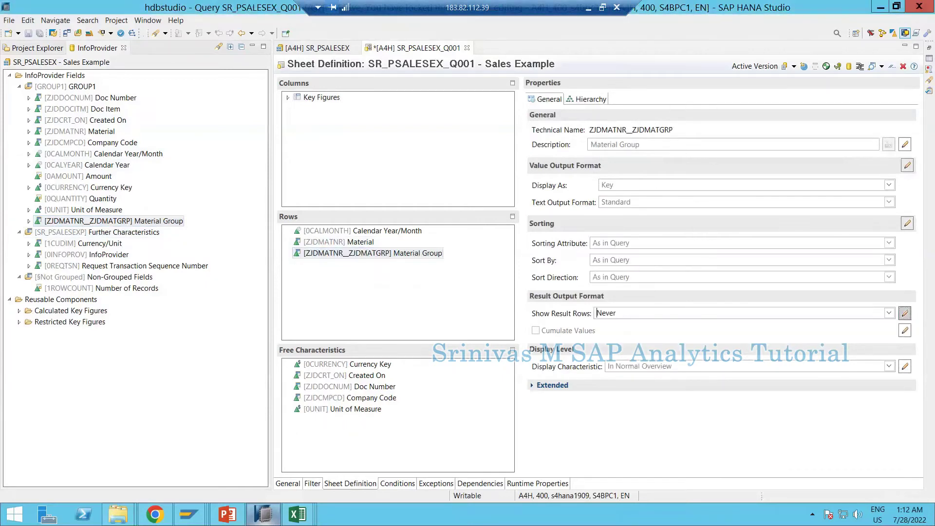
{"action": "left_click", "coordinate": [28, 34]}
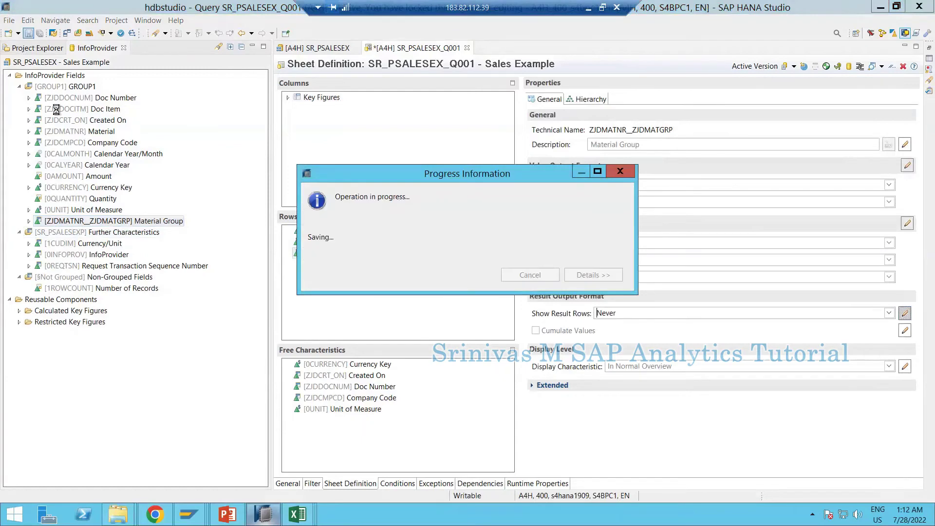
Step: Switch to the Book1 workbook in Excel, try to insert the Sales Example data source at cell F1, and dismiss the messages
{"action": "left_click", "coordinate": [302, 515]}
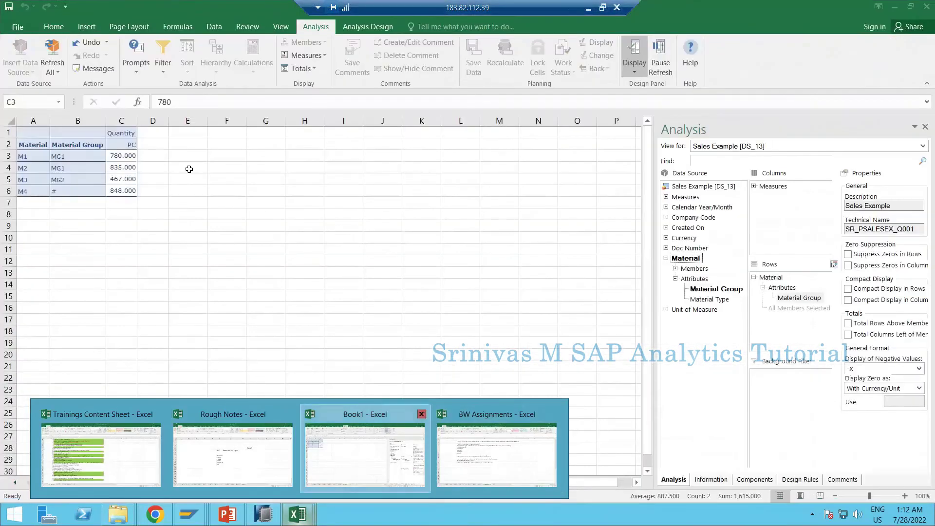
{"action": "left_click", "coordinate": [351, 465]}
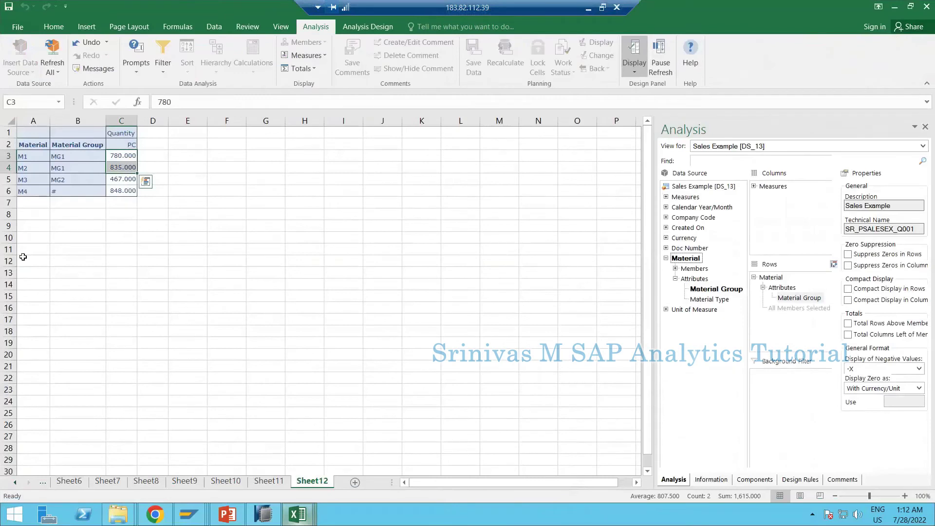
{"action": "left_click", "coordinate": [235, 133]}
{"action": "left_click", "coordinate": [36, 75]}
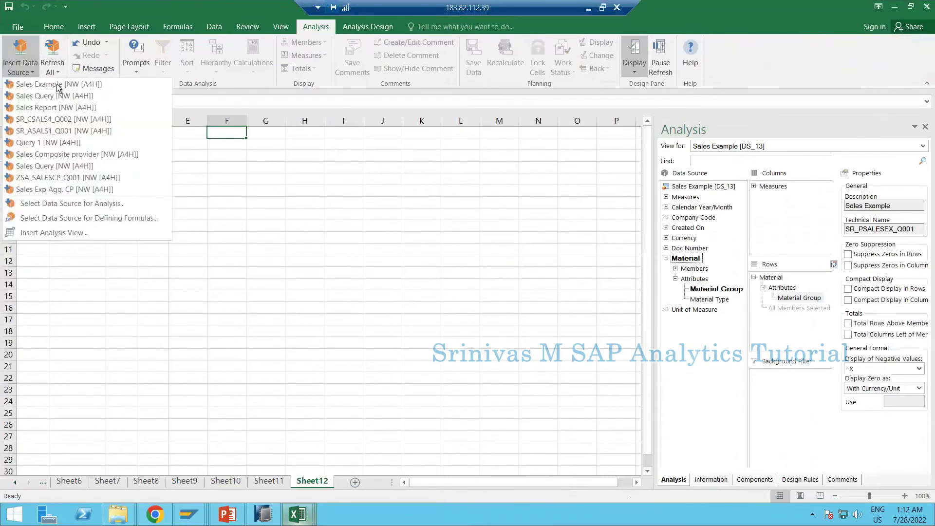
{"action": "left_click", "coordinate": [56, 85]}
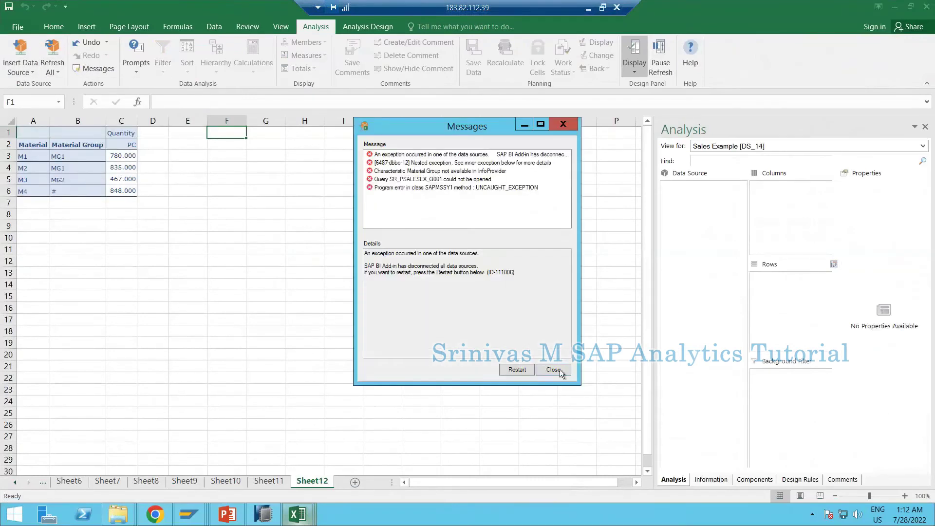
{"action": "key", "text": "Return"}
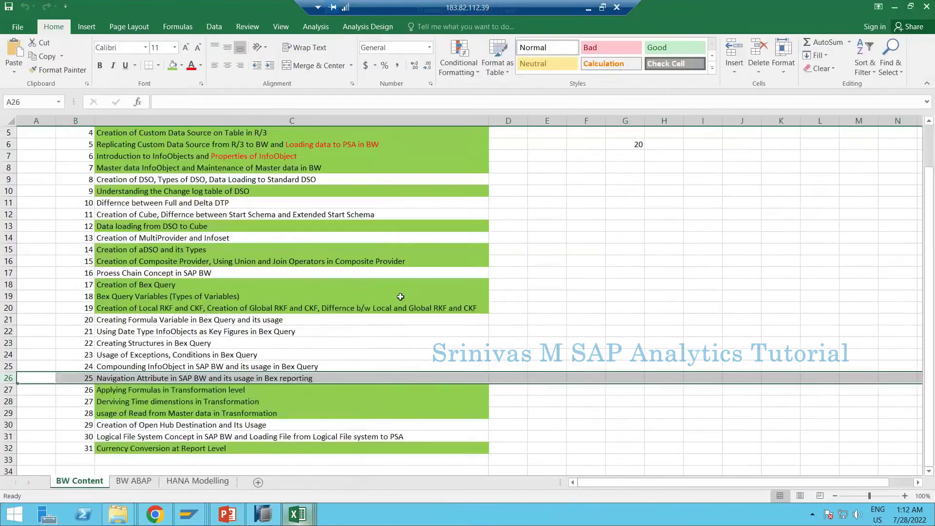
{"action": "key", "text": "ctrl+Tab"}
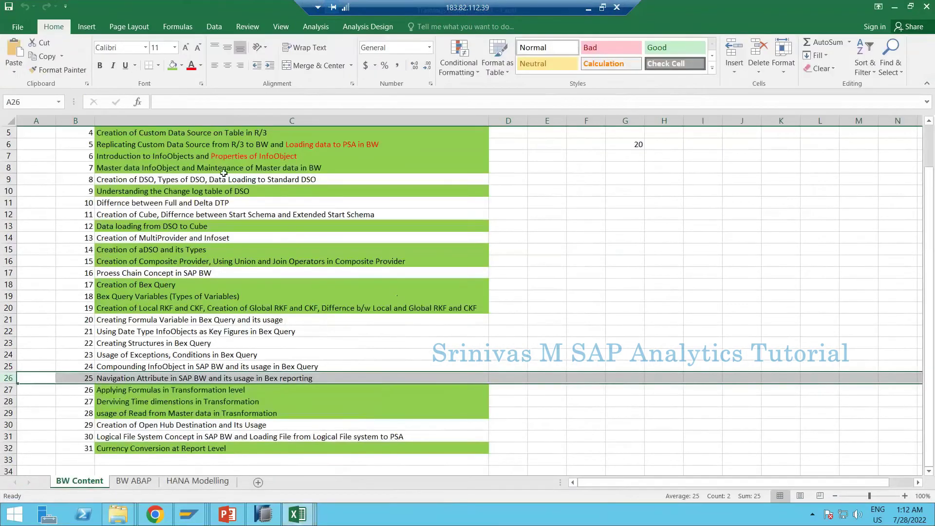
{"action": "left_click", "coordinate": [304, 28]}
{"action": "left_click", "coordinate": [7, 60]}
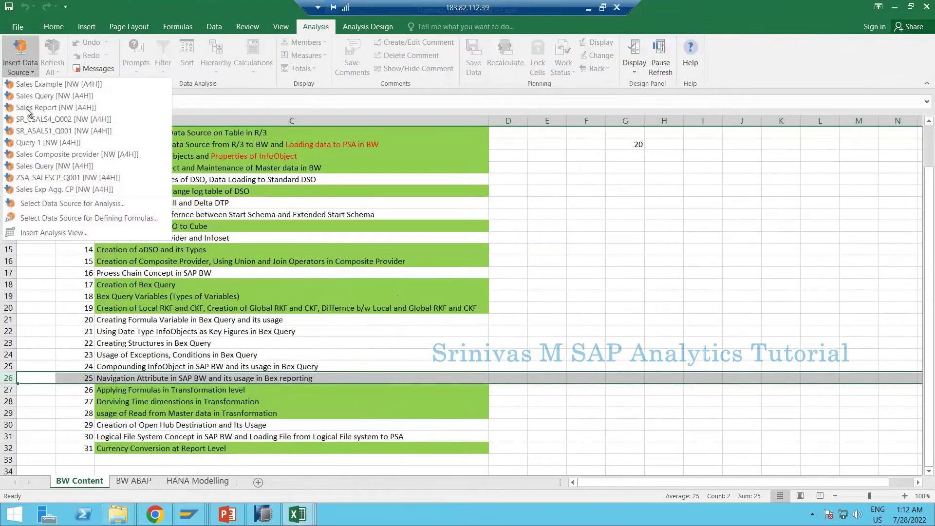
{"action": "key", "text": "Escape"}
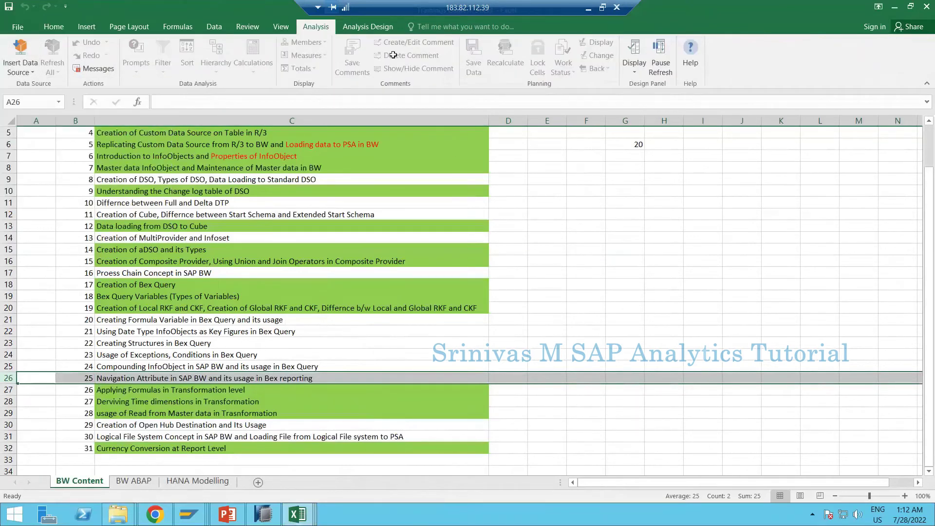
{"action": "left_click", "coordinate": [369, 28]}
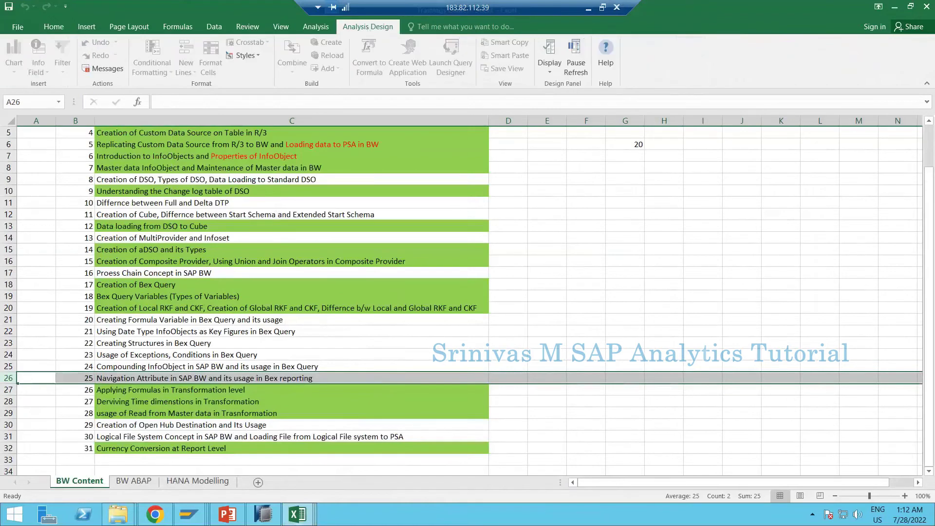
Step: Close the Trainings Content Sheet, Rough Notes and BW Assignments workbooks, saving the changes in each
{"action": "left_click", "coordinate": [927, 7]}
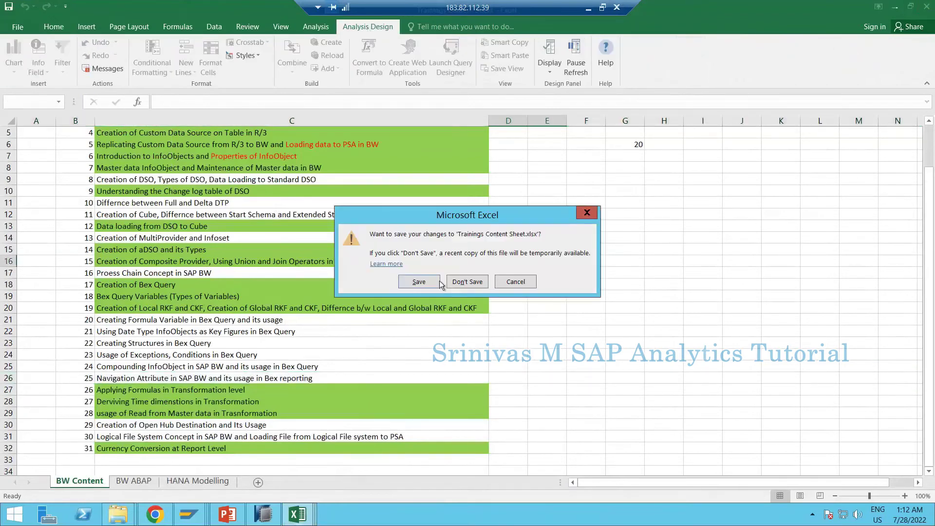
{"action": "left_click", "coordinate": [419, 282]}
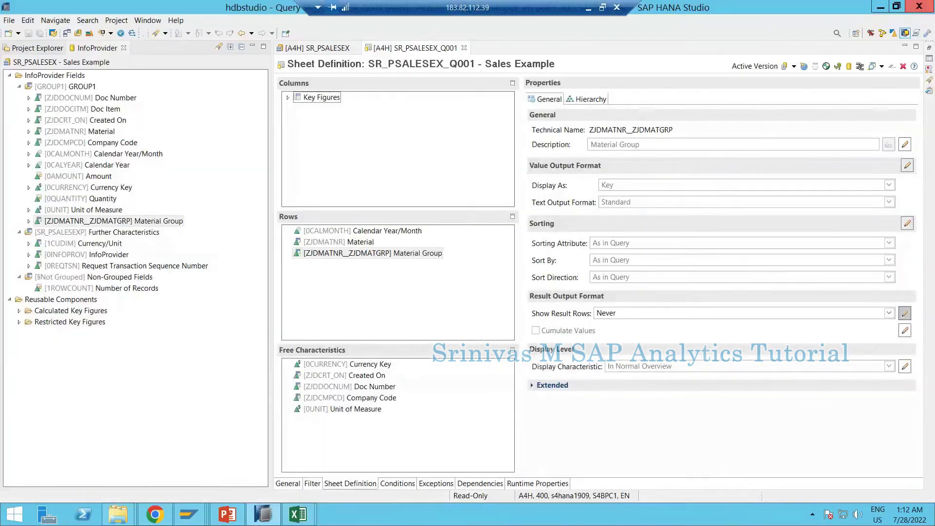
{"action": "mouse_move", "coordinate": [307, 515]}
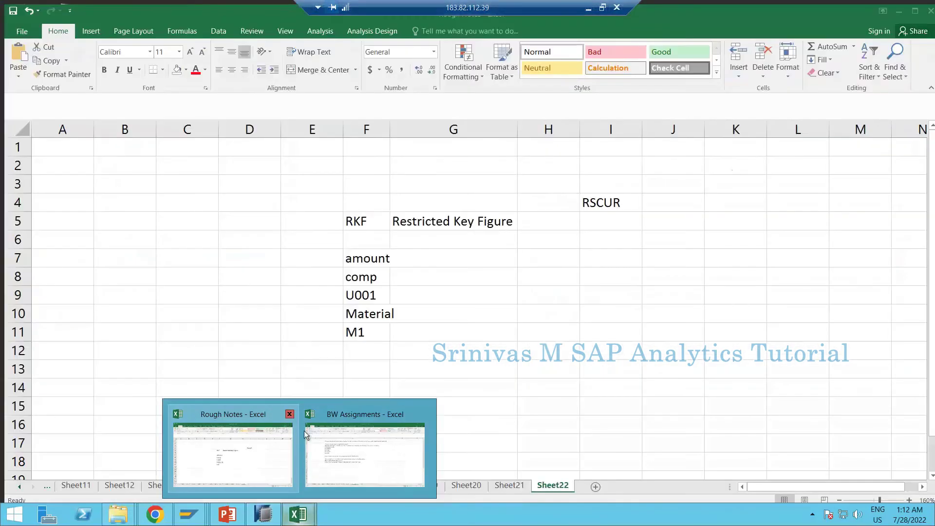
{"action": "left_click", "coordinate": [291, 414]}
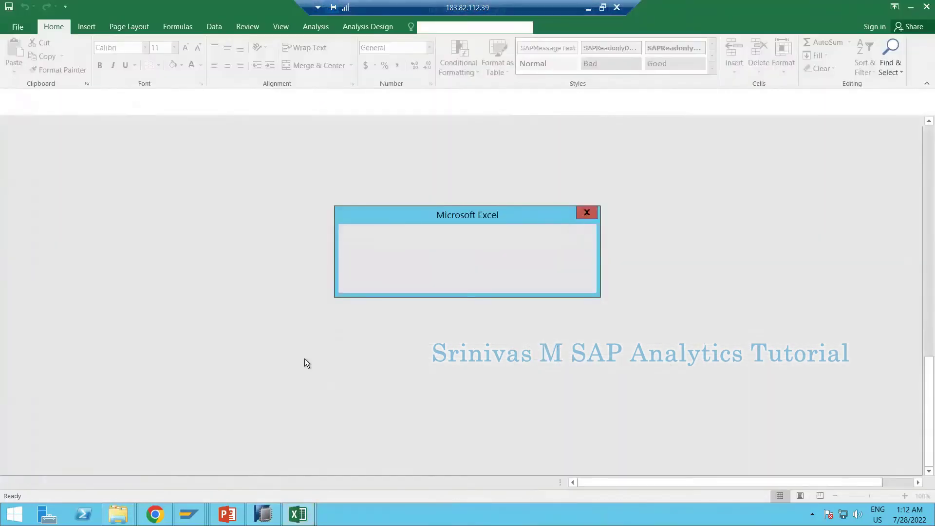
{"action": "left_click", "coordinate": [416, 283]}
{"action": "mouse_move", "coordinate": [306, 516]}
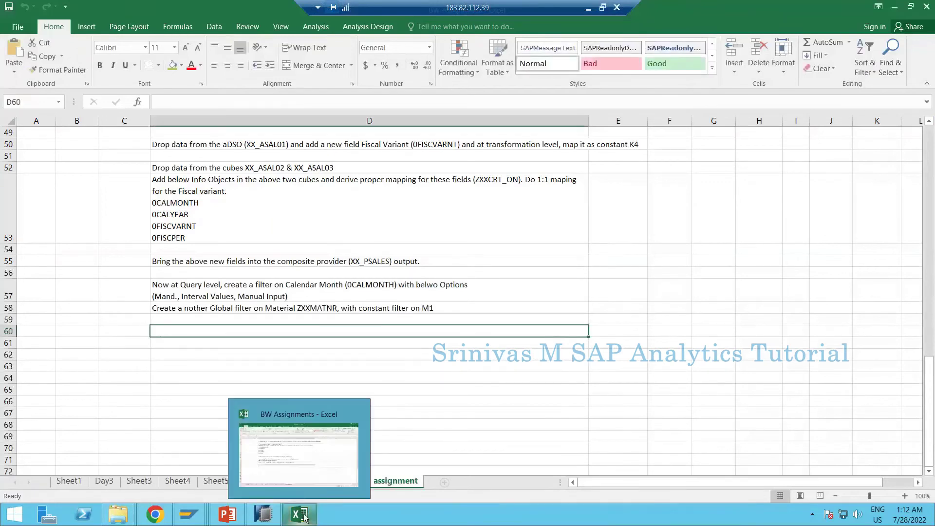
{"action": "left_click", "coordinate": [326, 428]}
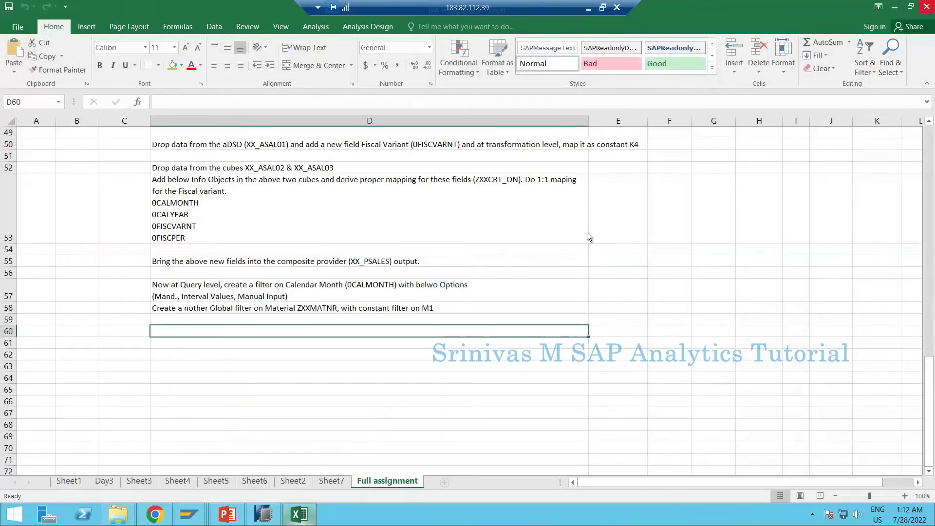
{"action": "left_click", "coordinate": [434, 280]}
{"action": "mouse_move", "coordinate": [290, 522]}
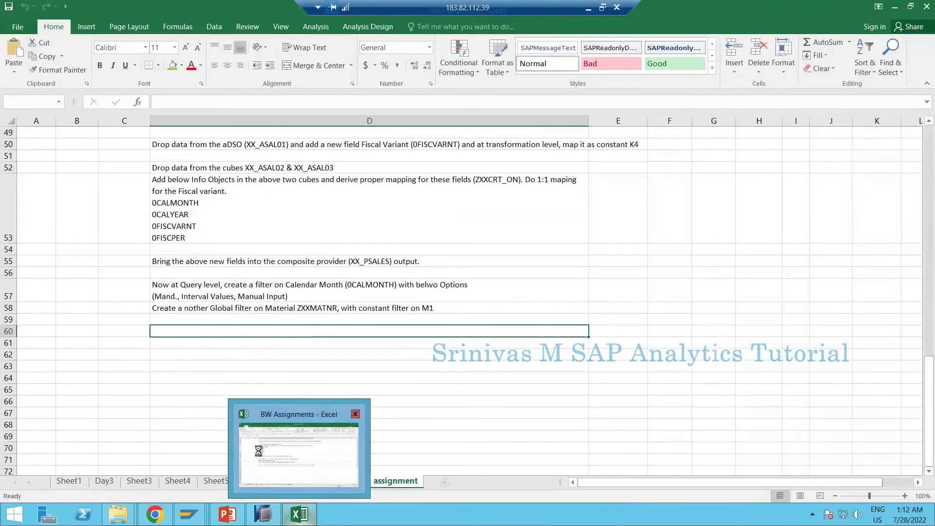
Step: Start a fresh Excel 2016 session with a blank workbook and maximize its window
{"action": "key", "text": "super"}
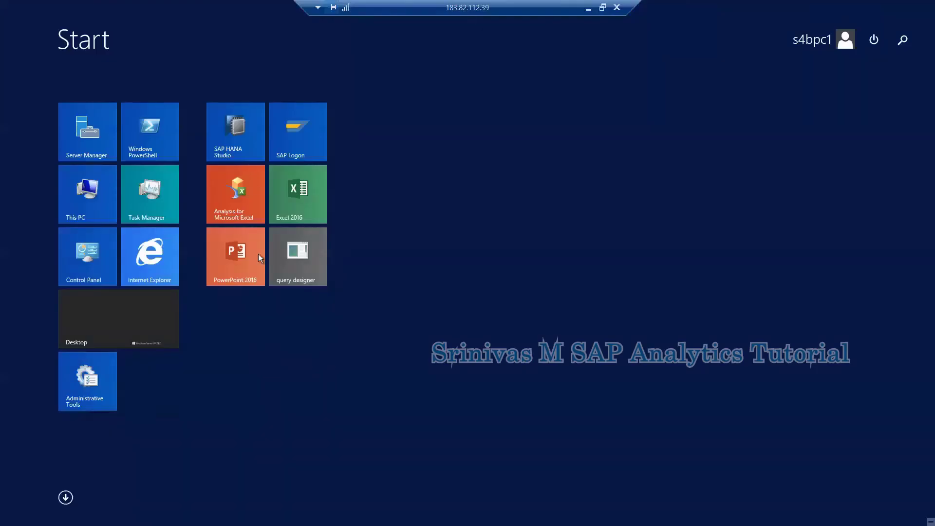
{"action": "left_click", "coordinate": [300, 192]}
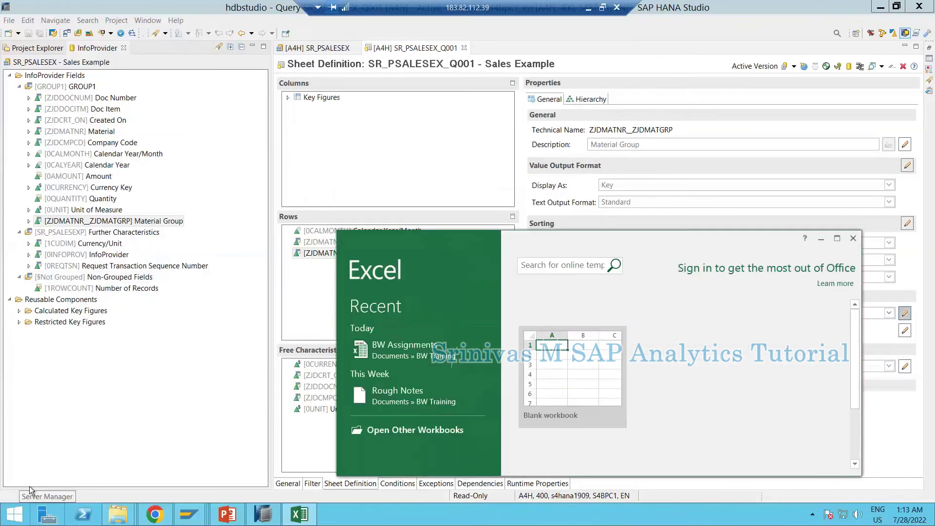
{"action": "left_click", "coordinate": [552, 394]}
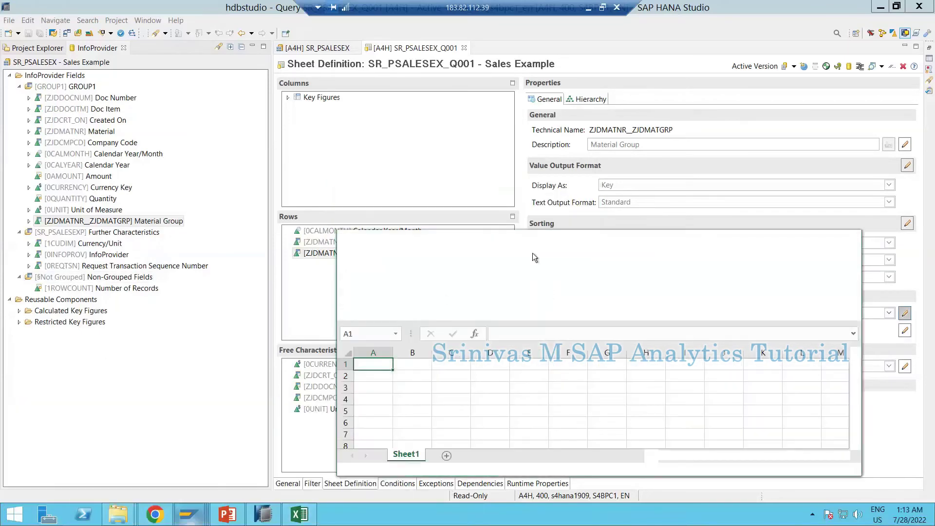
{"action": "double_click", "coordinate": [535, 234]}
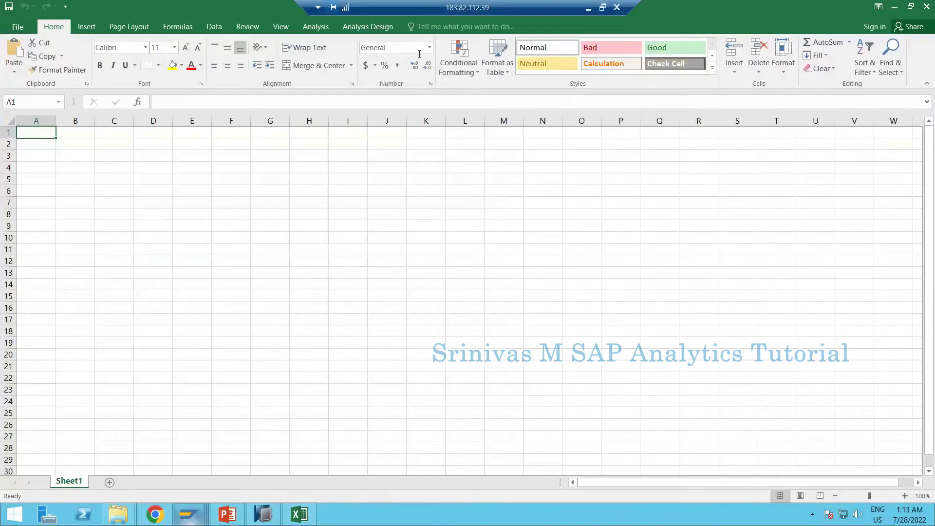
Step: Insert the recent Sales Example data source into the blank sheet and log on to BW with the account password
{"action": "left_click", "coordinate": [315, 26]}
{"action": "left_click", "coordinate": [18, 82]}
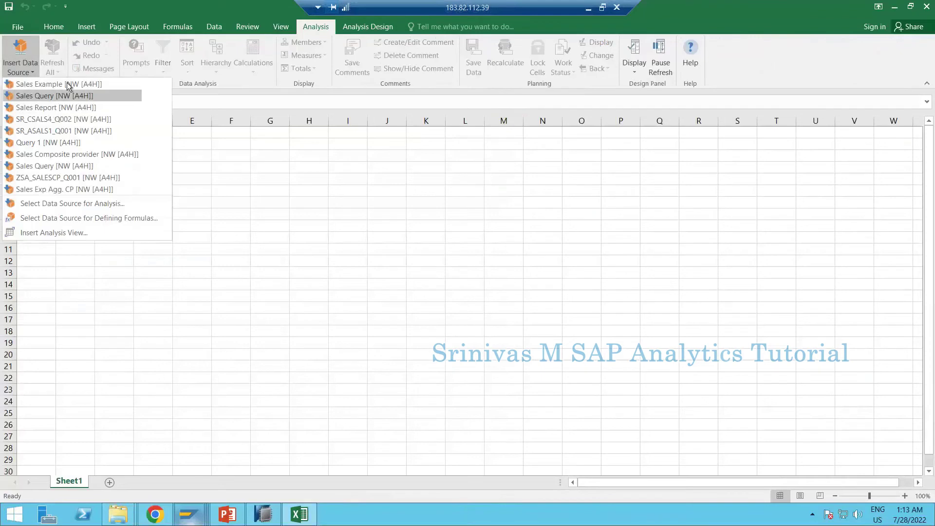
{"action": "left_click", "coordinate": [64, 95]}
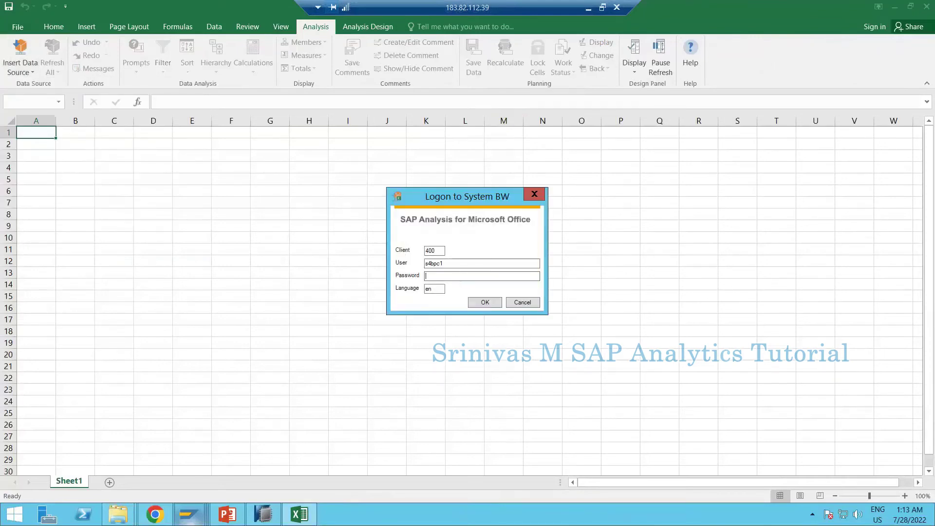
{"action": "key", "text": "Return"}
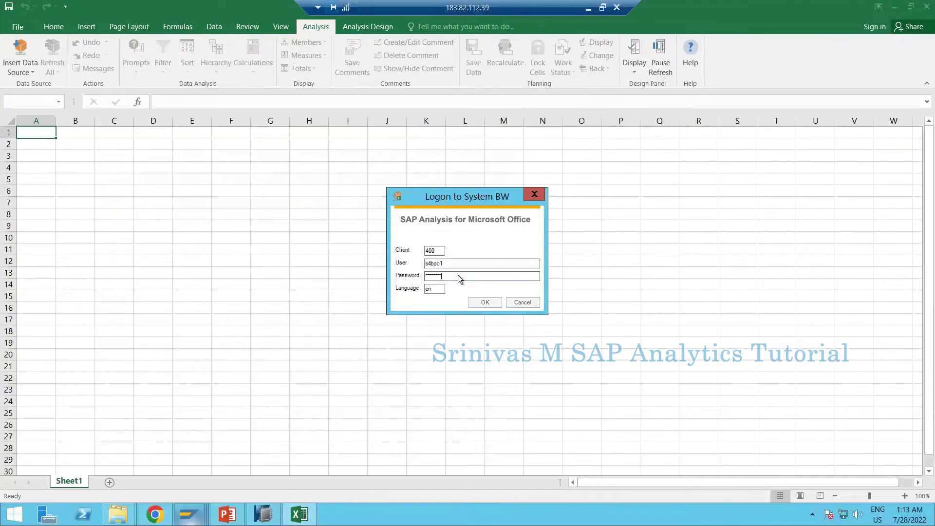
{"action": "left_click", "coordinate": [525, 298]}
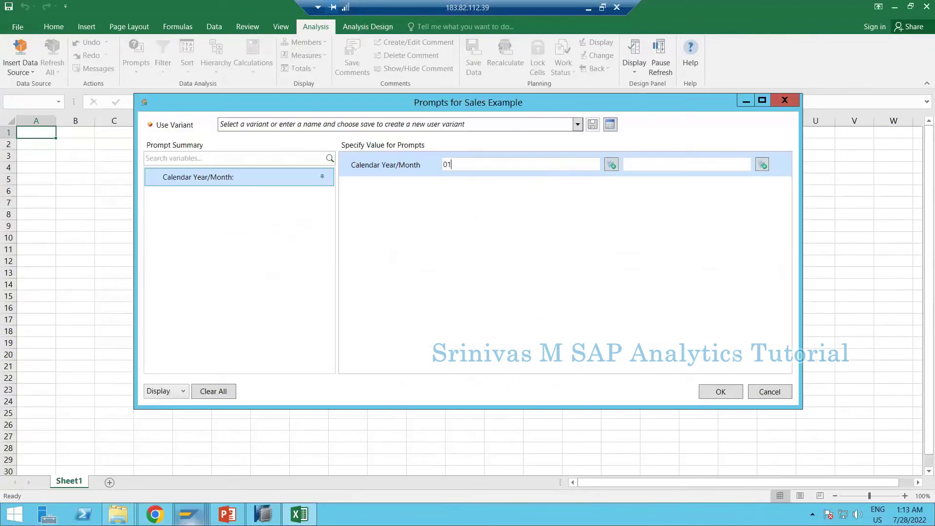
Step: Run the Sales Example query for Calendar Year/Month 01.2022 to 12.2022
{"action": "key", "text": "Tab"}
{"action": "key", "text": "Tab"}
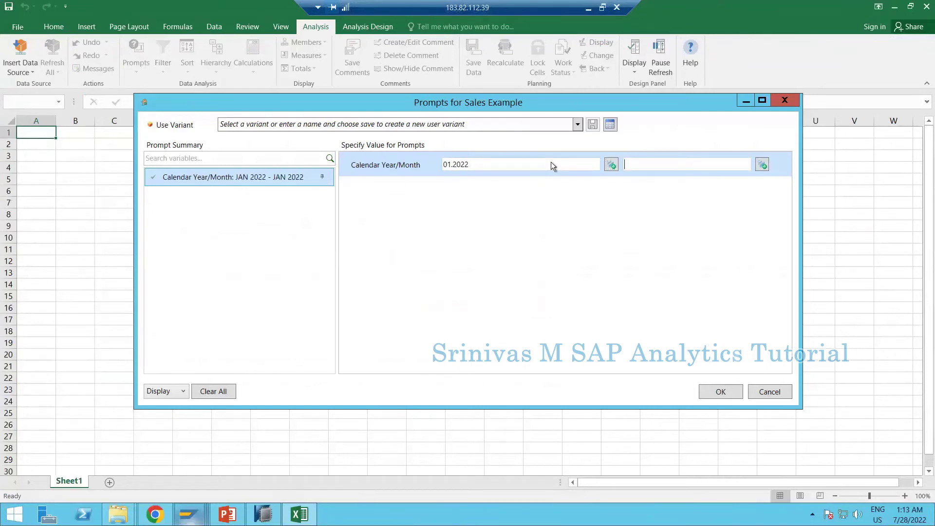
{"action": "type", "text": "012.2022"}
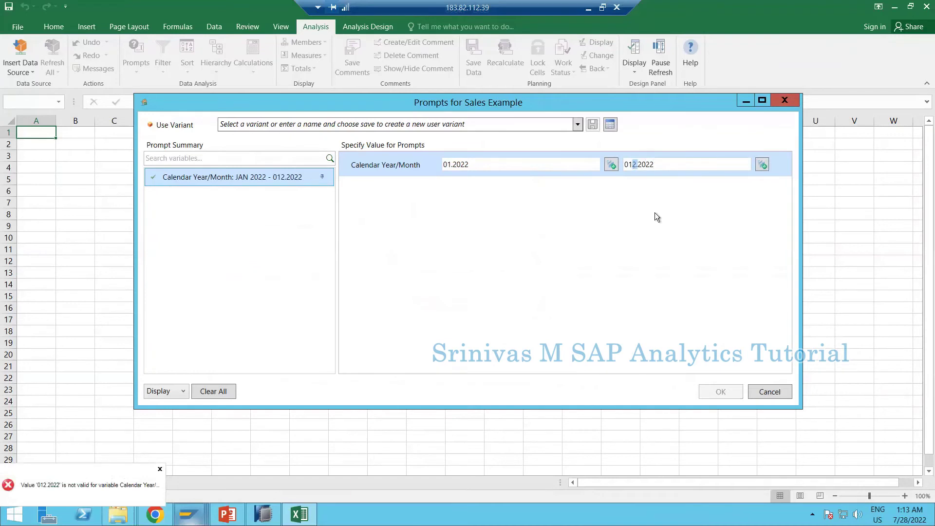
{"action": "key", "text": "BackSpace"}
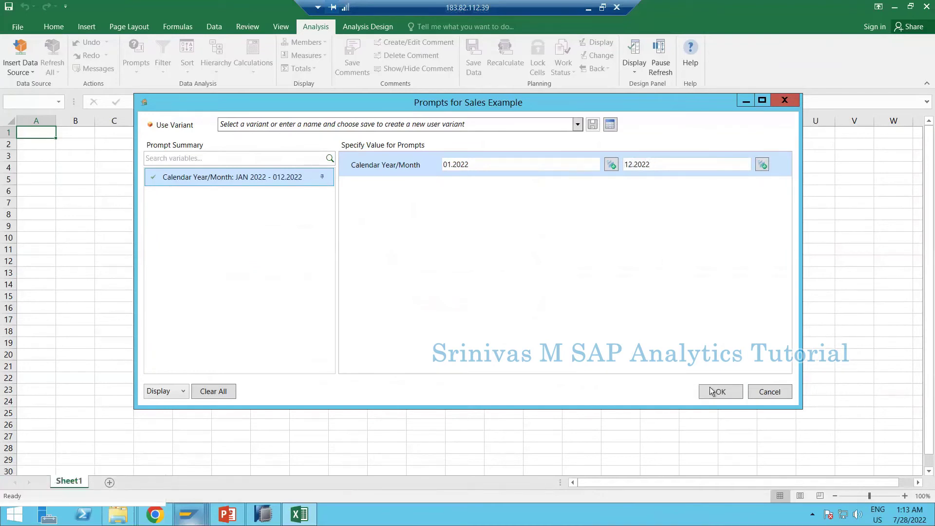
{"action": "left_click", "coordinate": [717, 389]}
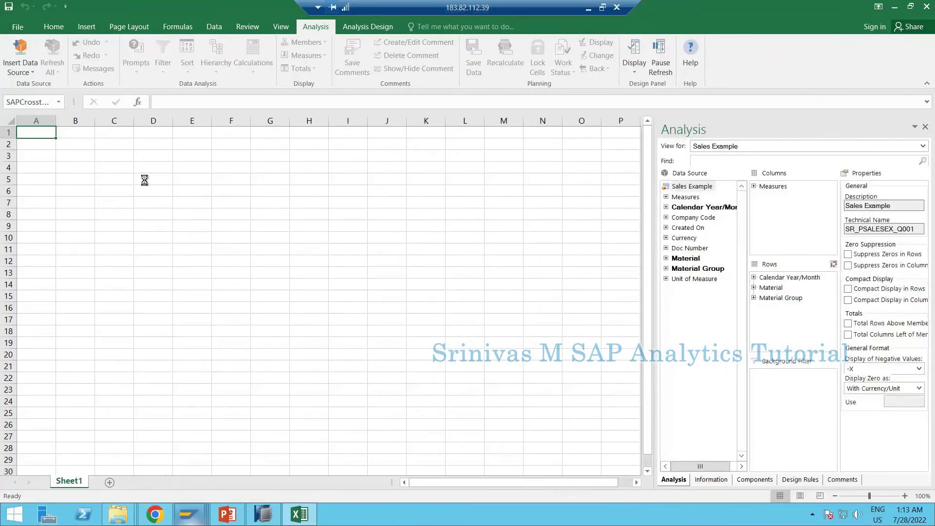
Step: Remove Material from the report rows, keeping Calendar Year/Month and Material Group
{"action": "left_click", "coordinate": [775, 292]}
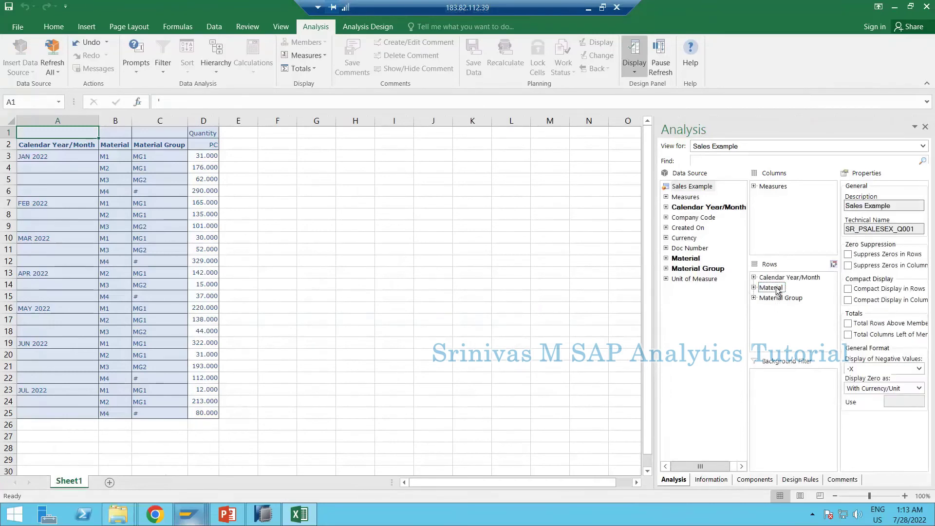
{"action": "left_click", "coordinate": [777, 291]}
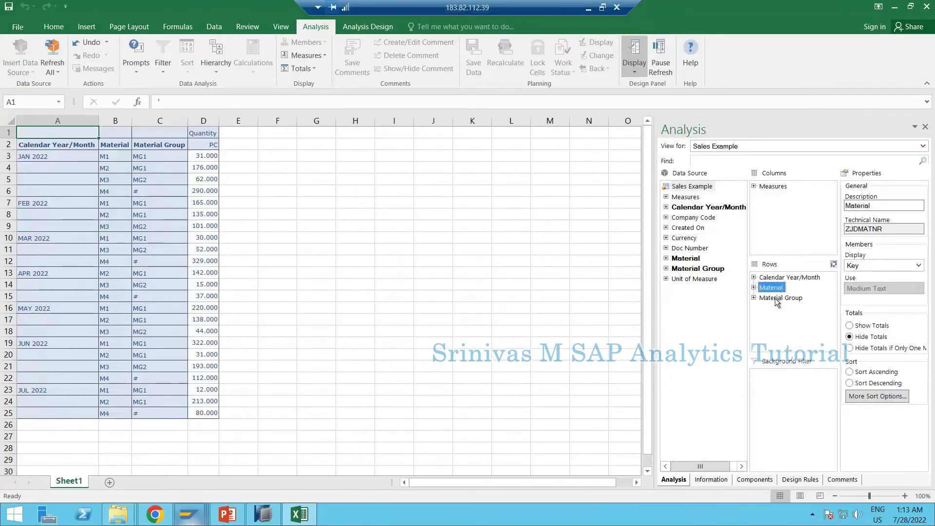
{"action": "left_click", "coordinate": [777, 298]}
{"action": "left_click", "coordinate": [775, 290]}
{"action": "left_click_drag", "start_coordinate": [719, 305], "coordinate": [719, 305]}
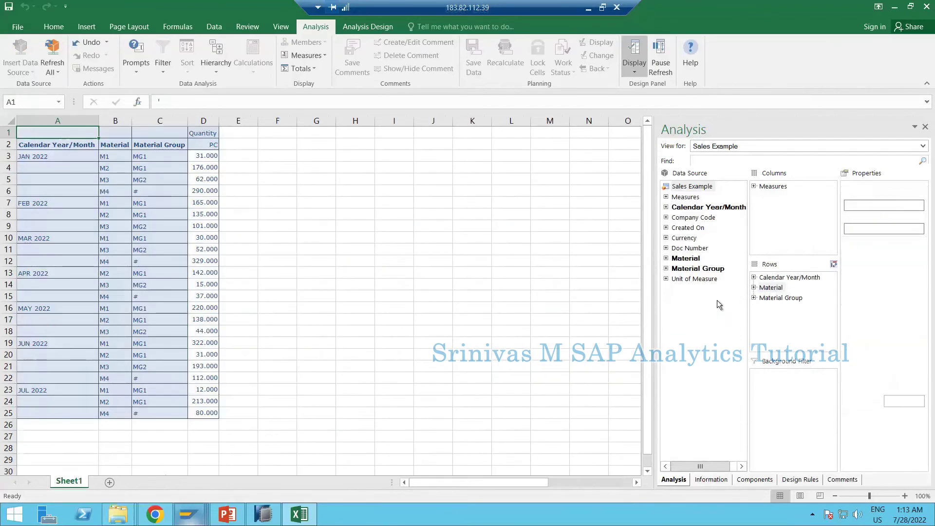
{"action": "left_click", "coordinate": [785, 289]}
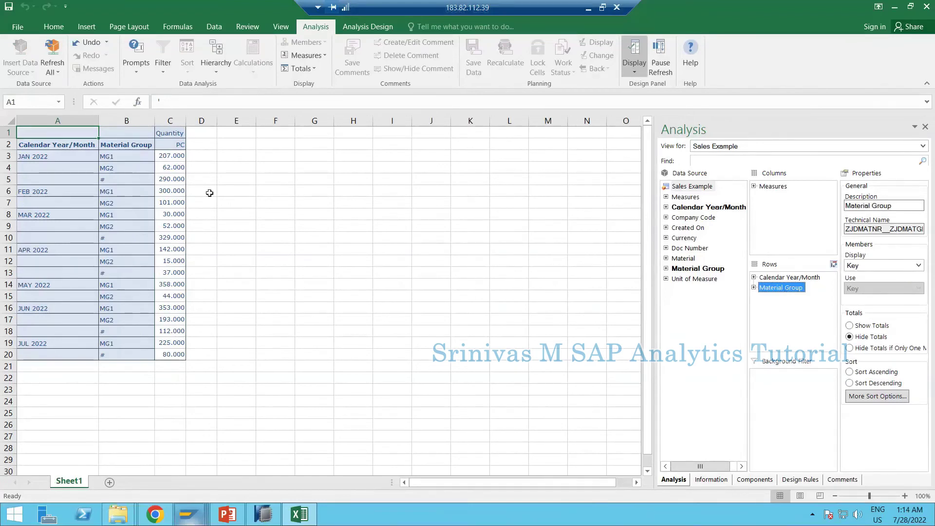
Step: Remove Calendar Year/Month from the rows and review the quantities for MG1 and MG2
{"action": "left_click", "coordinate": [114, 146]}
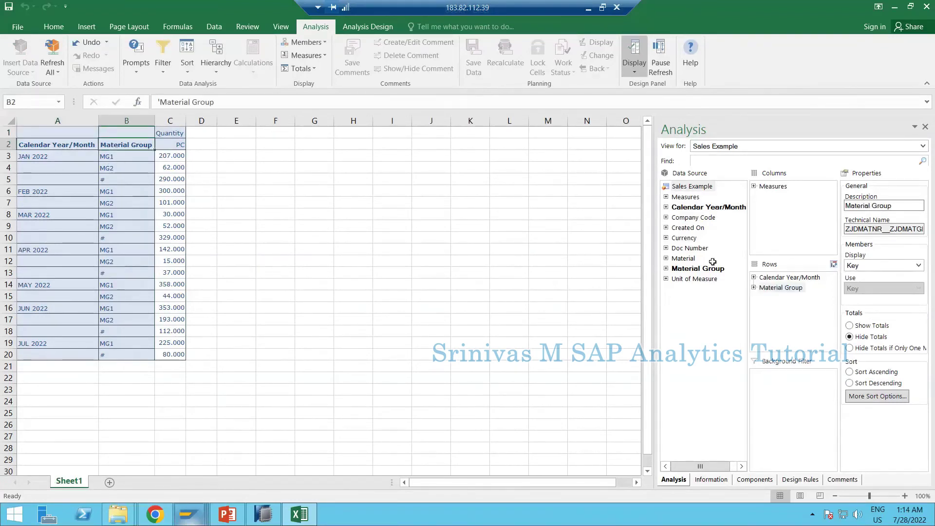
{"action": "left_click_drag", "start_coordinate": [793, 283], "coordinate": [696, 313]}
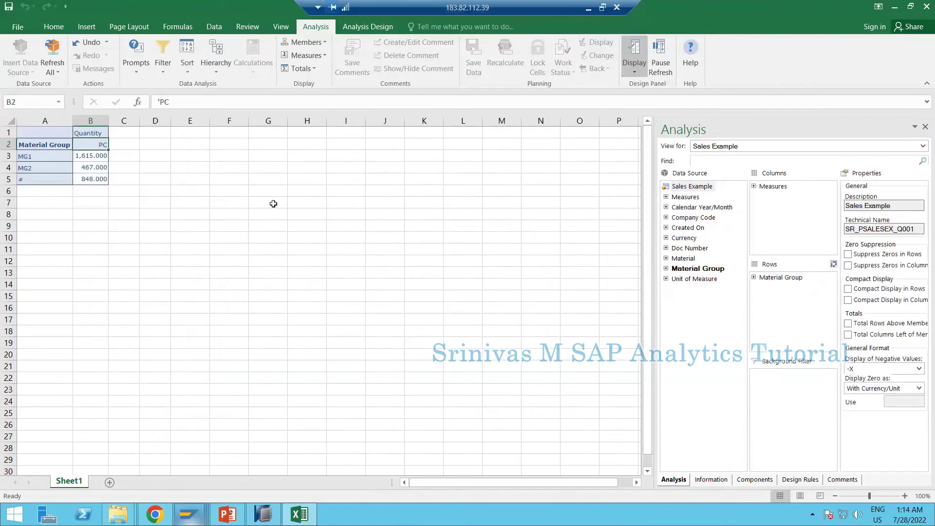
{"action": "left_click", "coordinate": [55, 156]}
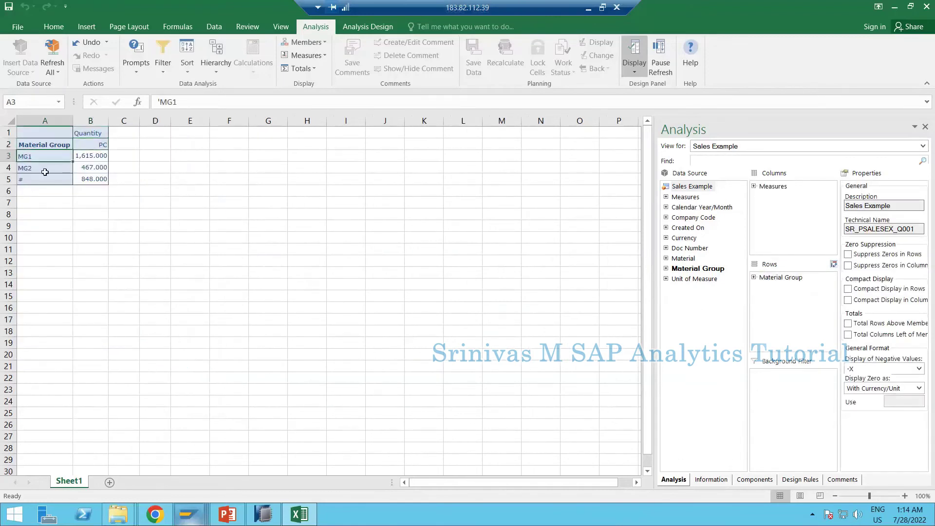
{"action": "left_click", "coordinate": [45, 172]}
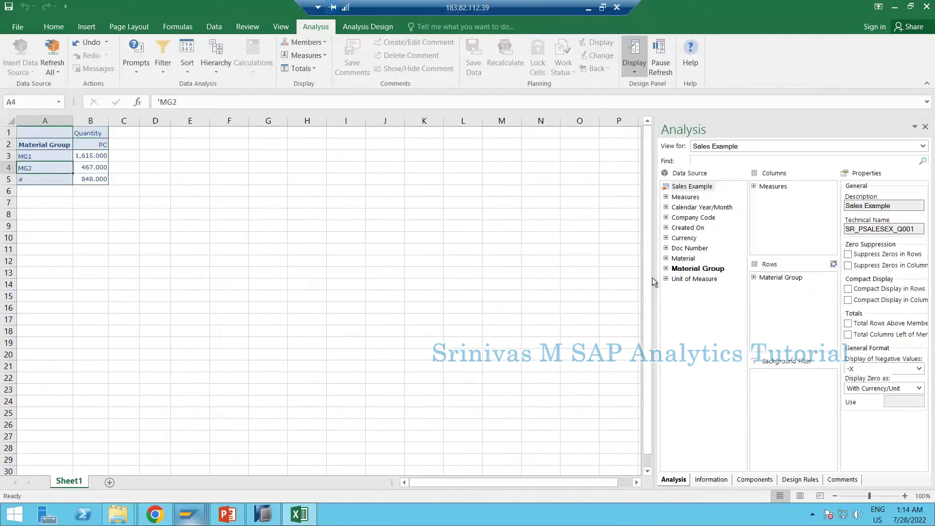
Step: Examine the members of Material Group and the display attributes listed under Material in the data source
{"action": "left_click", "coordinate": [785, 277]}
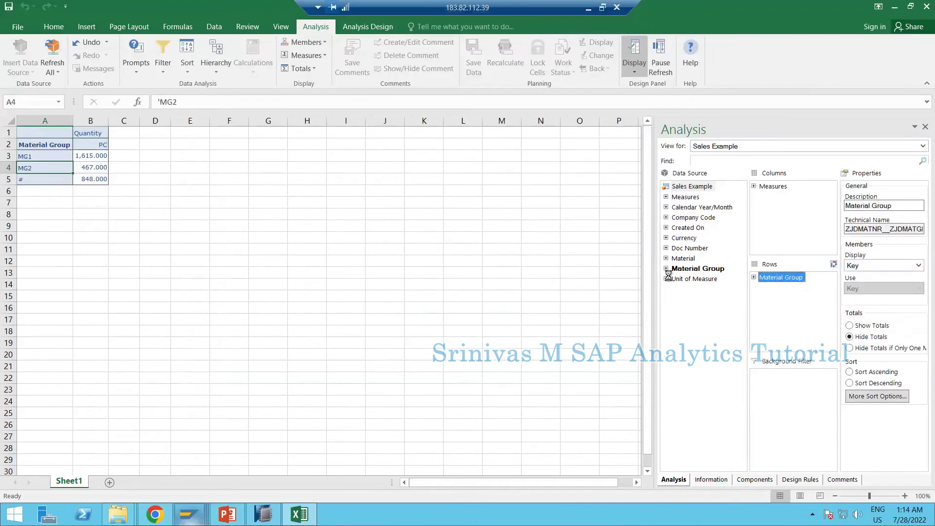
{"action": "left_click", "coordinate": [666, 269]}
{"action": "left_click", "coordinate": [789, 278]}
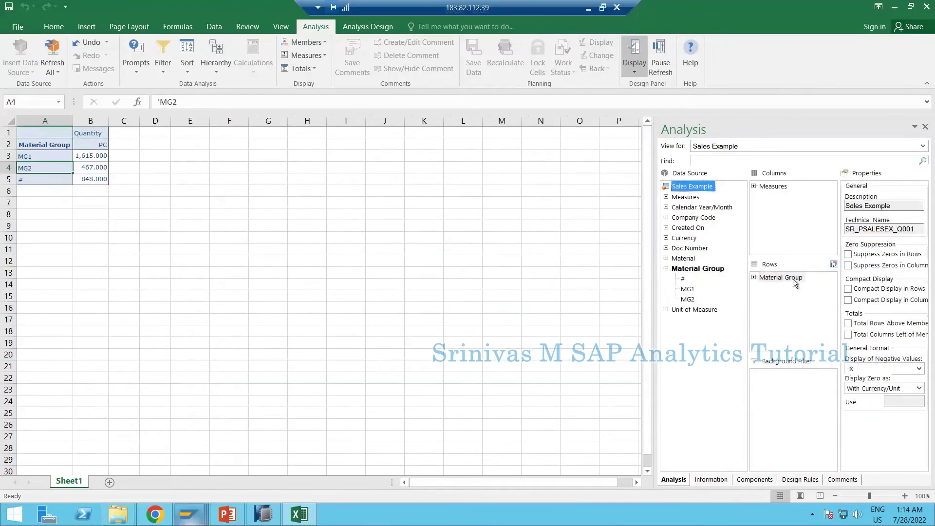
{"action": "left_click", "coordinate": [667, 269]}
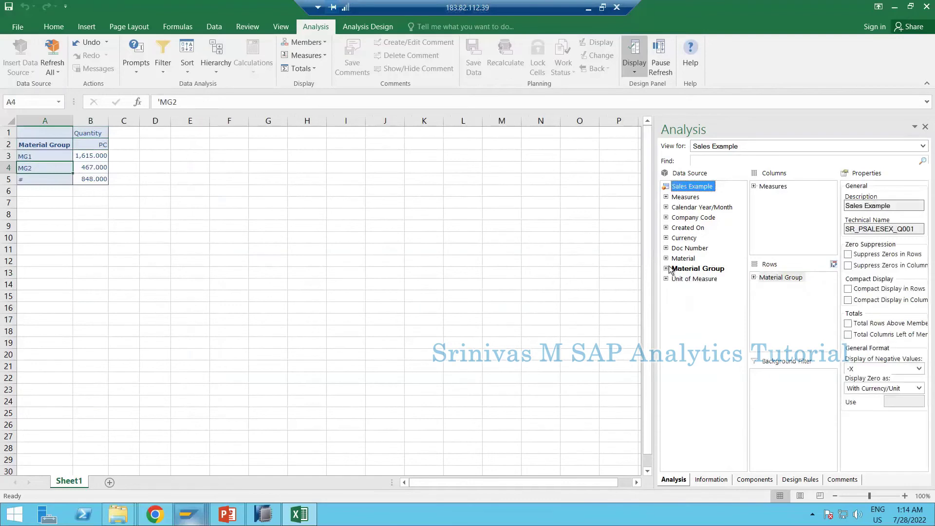
{"action": "left_click", "coordinate": [666, 259]}
{"action": "left_click", "coordinate": [676, 279]}
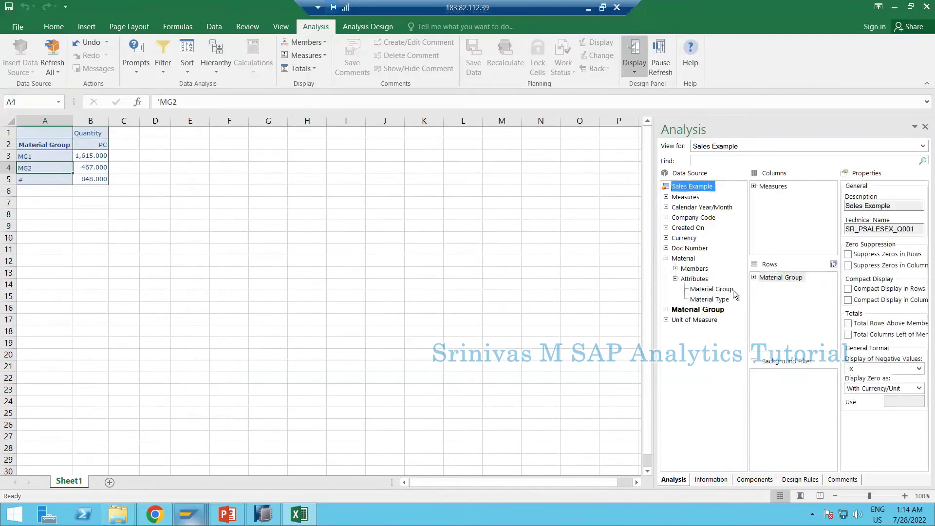
Step: Try adding Material's Material Group attribute to the report rows, and take Material back out of the rows
{"action": "left_click_drag", "start_coordinate": [712, 288], "coordinate": [794, 320]}
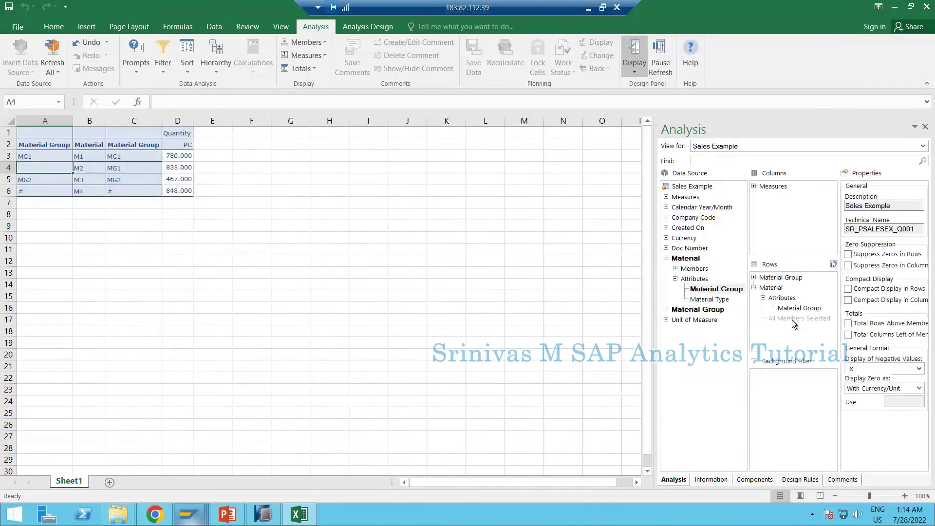
{"action": "left_click_drag", "start_coordinate": [771, 288], "coordinate": [710, 360]}
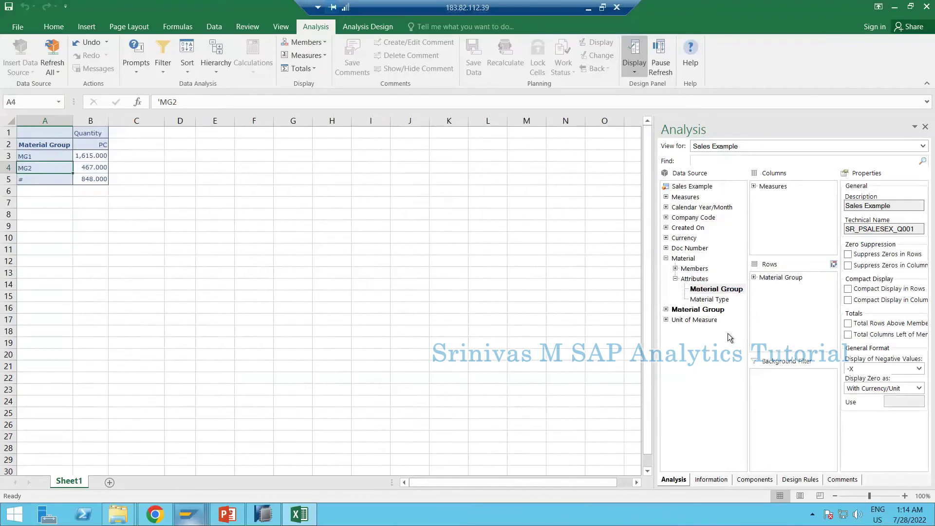
Step: Compare the Material Group and Material Type attributes under Material with the separate Material Group characteristic in the data source
{"action": "left_click", "coordinate": [675, 279]}
{"action": "left_click", "coordinate": [676, 280]}
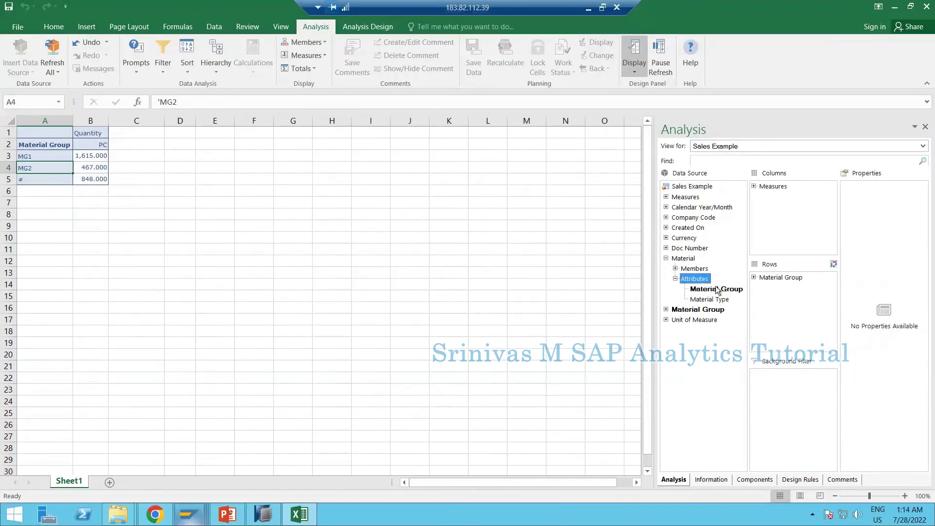
{"action": "left_click", "coordinate": [666, 259]}
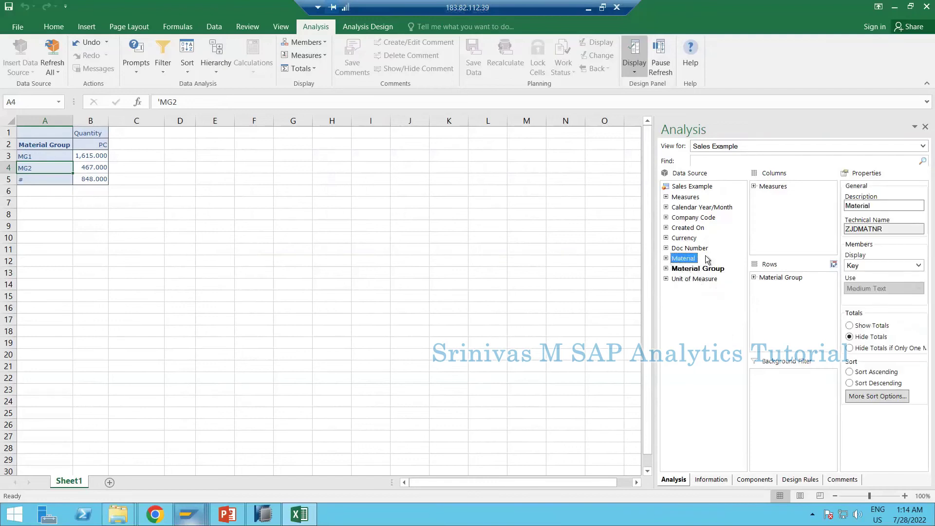
{"action": "left_click", "coordinate": [696, 270]}
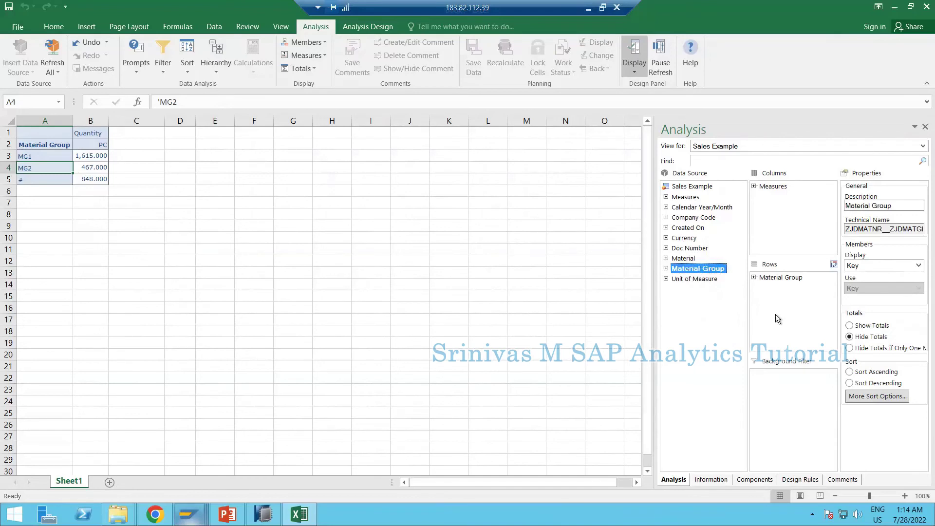
{"action": "left_click", "coordinate": [666, 259]}
{"action": "left_click", "coordinate": [710, 300]}
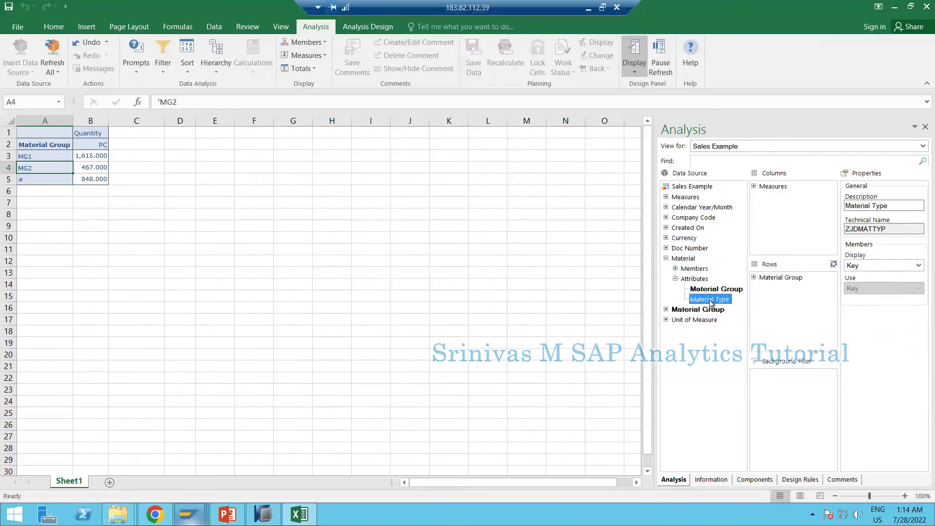
Step: Switch to SAP HANA Studio and open the navigation attributes of Material (ZJDMATNR) in the SR_PSALESEX output
{"action": "left_click", "coordinate": [263, 514]}
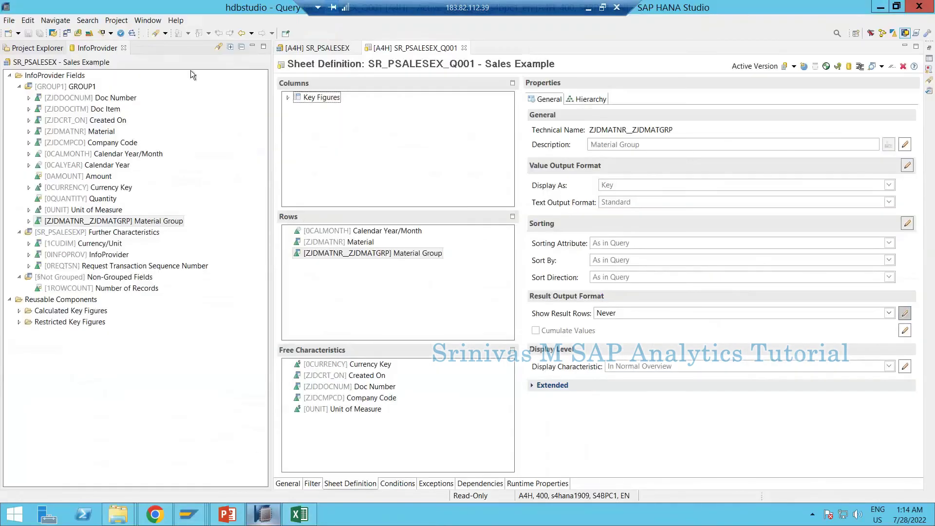
{"action": "left_click", "coordinate": [317, 48]}
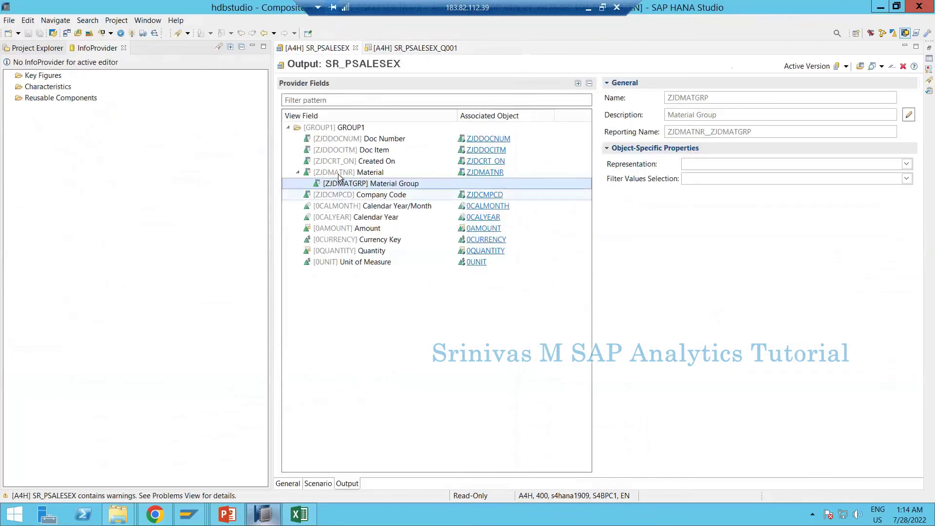
{"action": "right_click", "coordinate": [339, 175]}
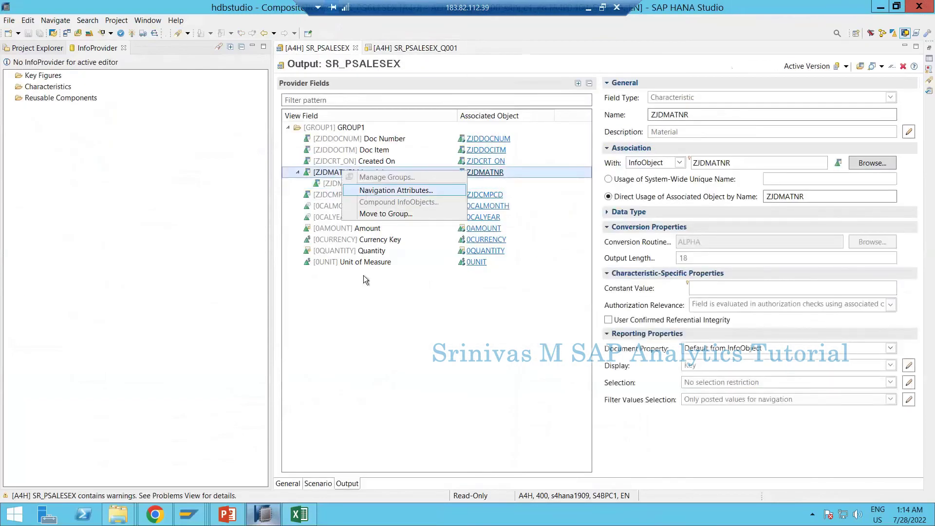
{"action": "key", "text": "Return"}
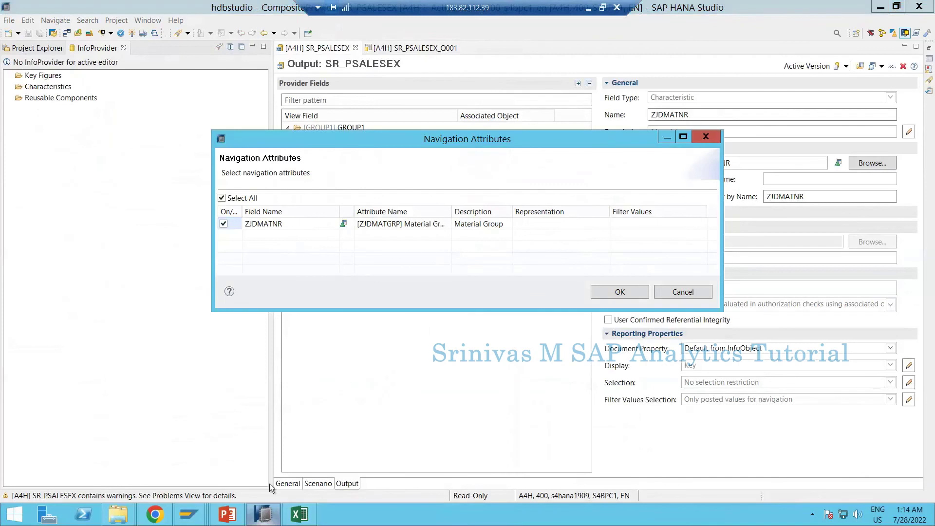
Step: Switch to the ZJDMATNR characteristic in SAP GUI, check the attribute types of Material Group and Material Type, and return to HANA Studio
{"action": "left_click", "coordinate": [185, 518]}
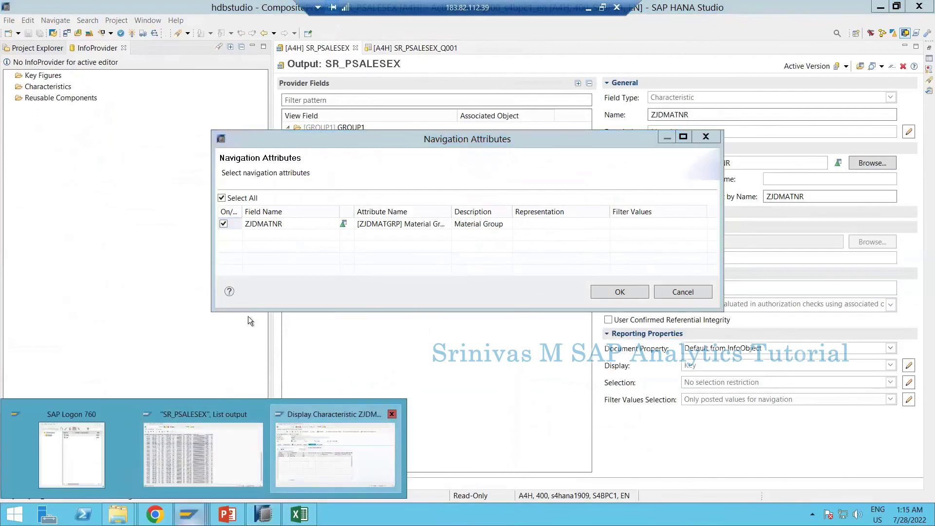
{"action": "left_click", "coordinate": [335, 453]}
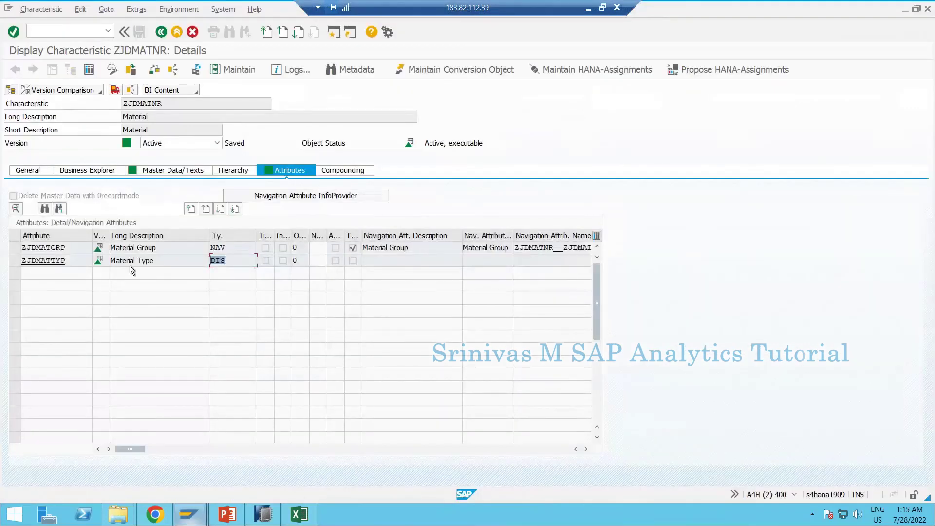
{"action": "left_click", "coordinate": [231, 260]}
{"action": "left_click", "coordinate": [903, 9]}
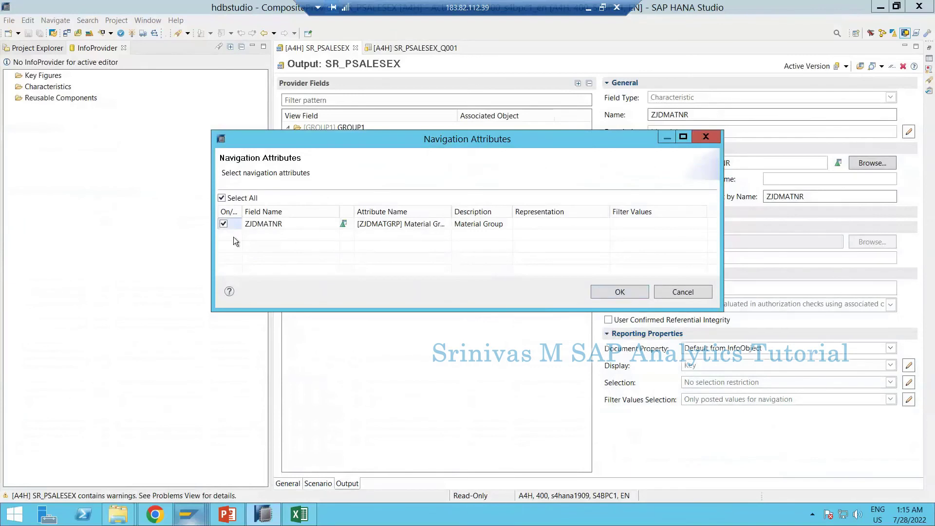
Step: Cancel the navigation attribute selection and examine the rows and free characteristics in the sheet definition of query SR_PSALESEX_Q001
{"action": "left_click", "coordinate": [681, 293]}
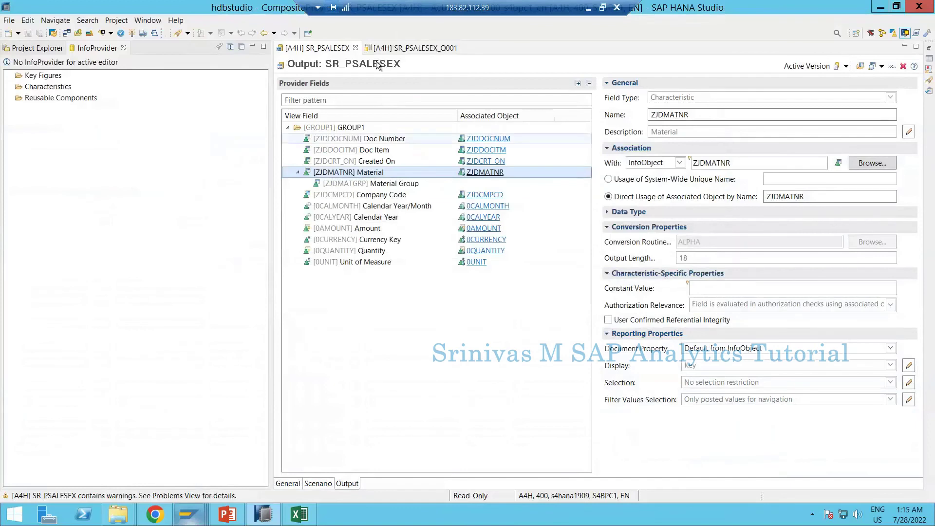
{"action": "left_click", "coordinate": [386, 50]}
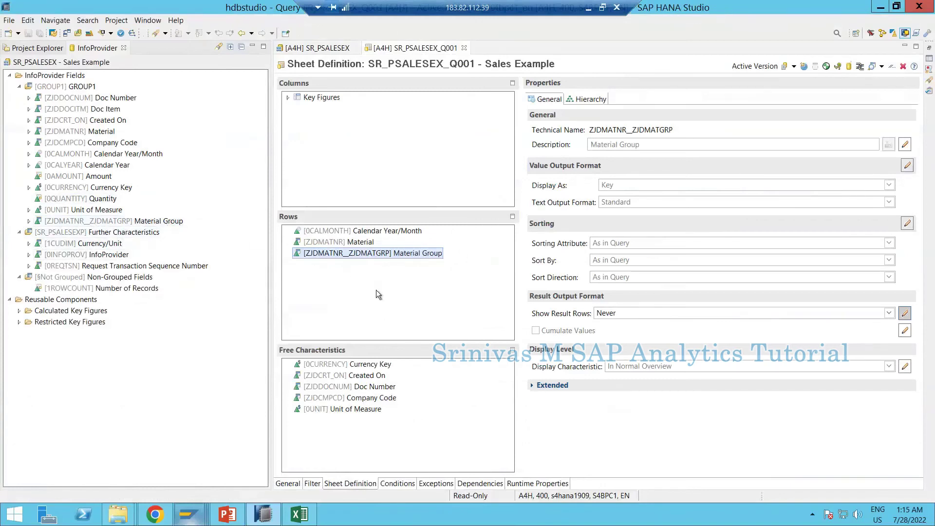
{"action": "left_click", "coordinate": [367, 449]}
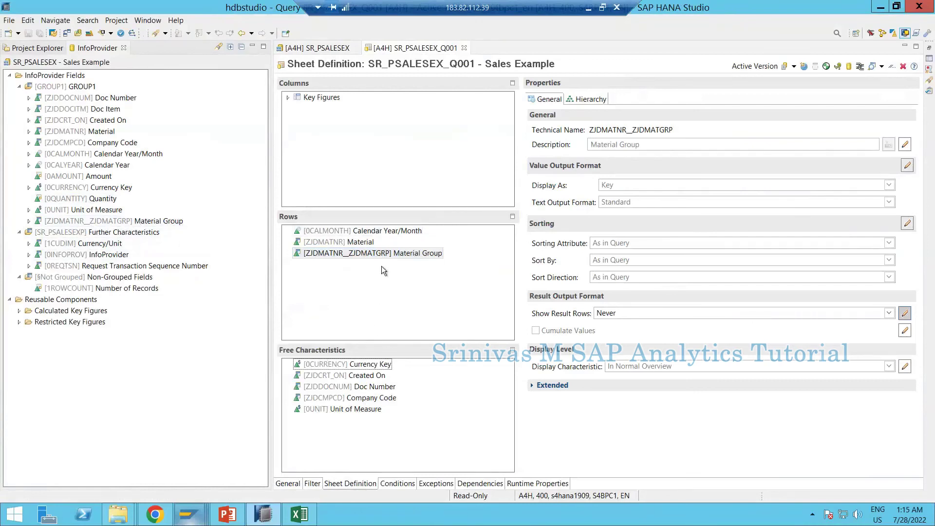
Step: Switch to Excel and compare Material's Material Group attribute with the Material Group characteristic in the rows and its quantities in A3:B5
{"action": "left_click", "coordinate": [301, 517]}
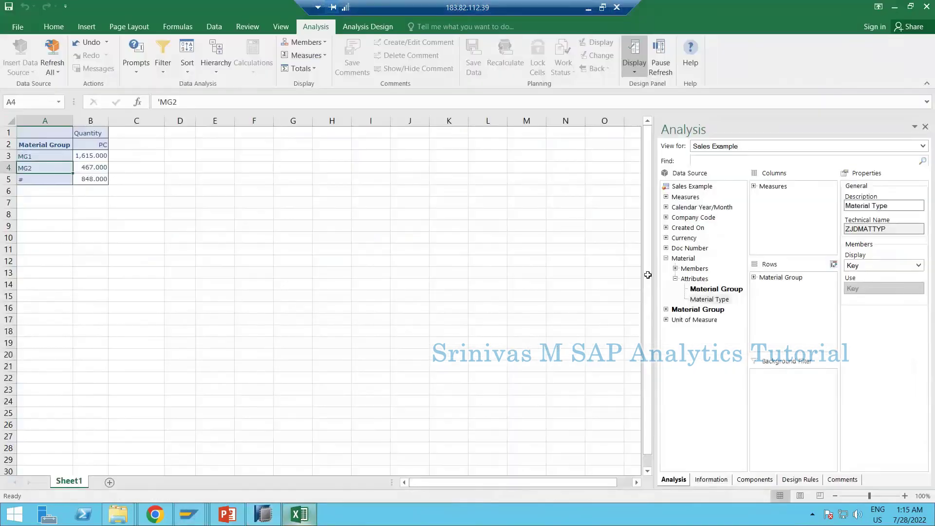
{"action": "left_click", "coordinate": [704, 291]}
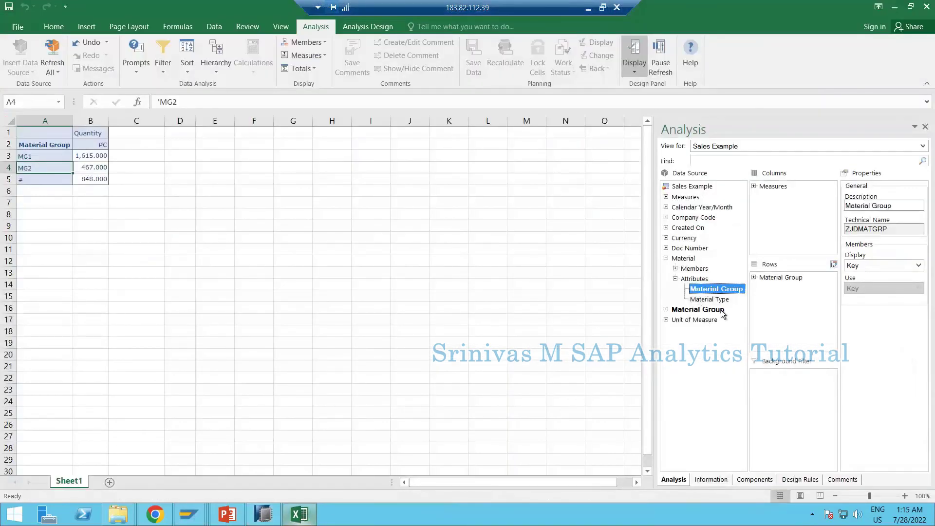
{"action": "left_click", "coordinate": [784, 278]}
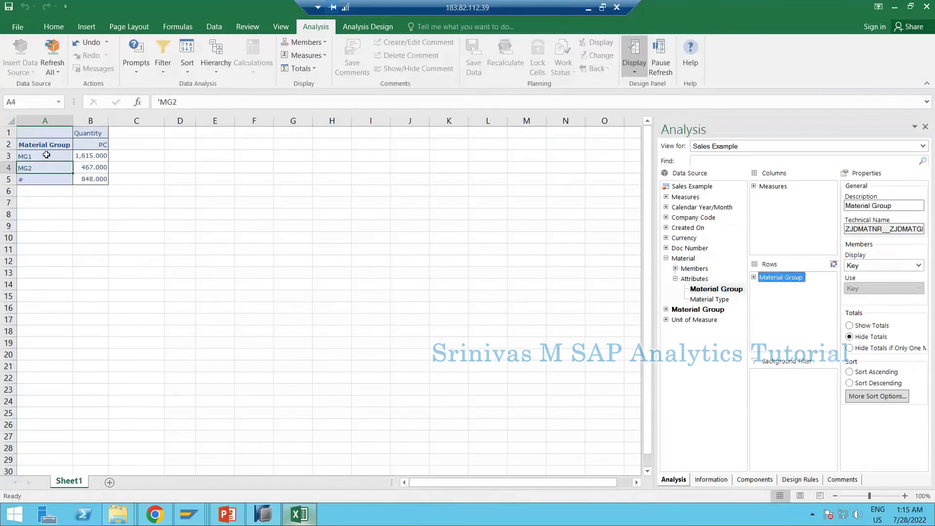
{"action": "left_click_drag", "start_coordinate": [47, 155], "coordinate": [100, 179]}
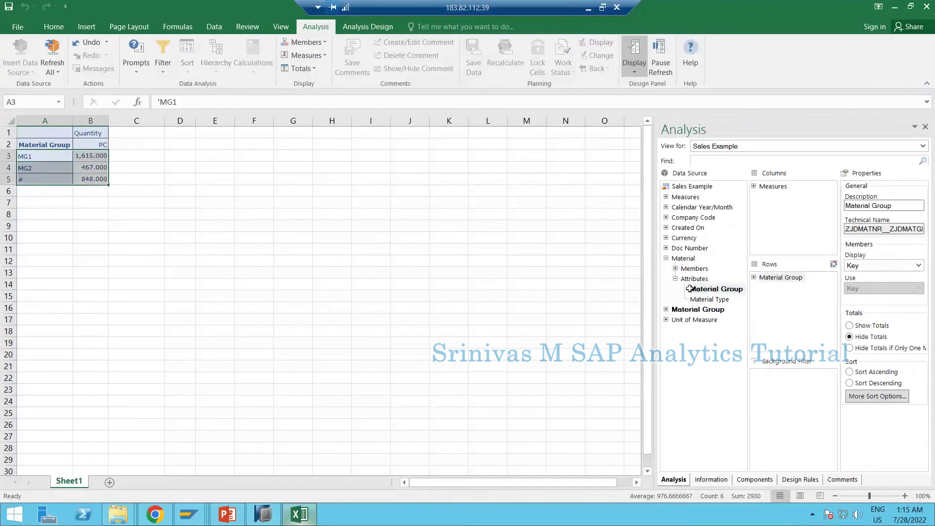
{"action": "left_click", "coordinate": [694, 260]}
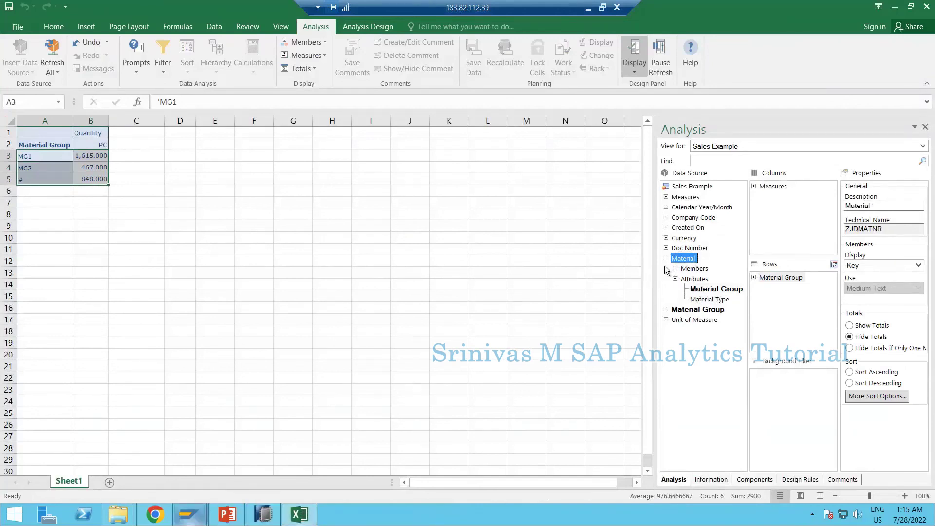
{"action": "left_click", "coordinate": [790, 314]}
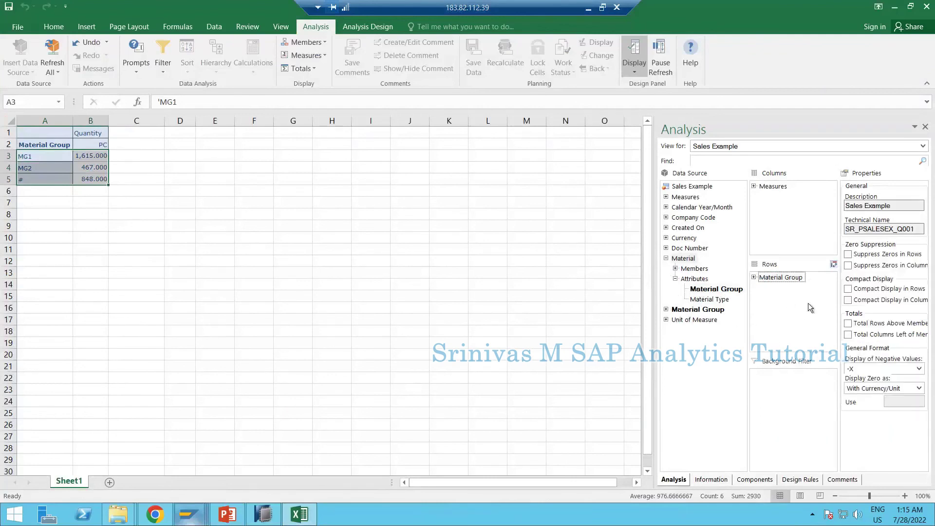
{"action": "left_click", "coordinate": [715, 289]}
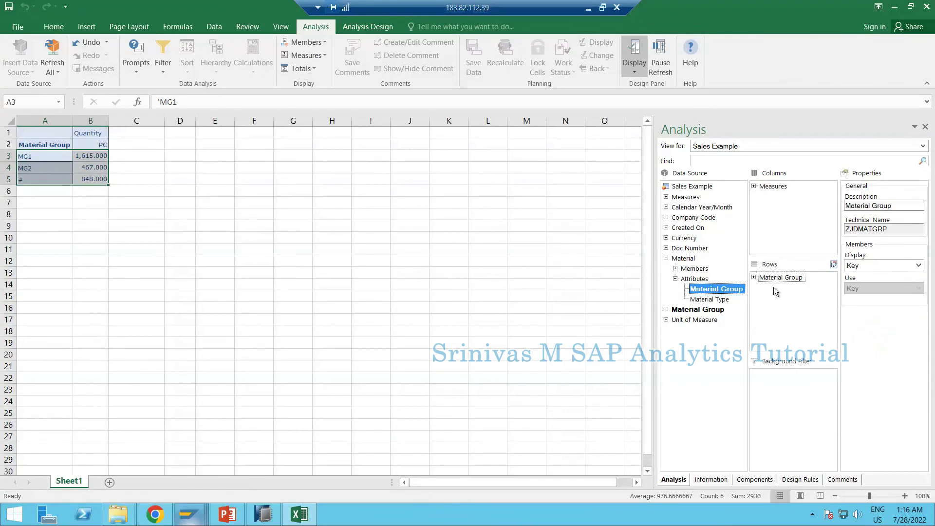
Step: Try adding Material with its Material Group and Material Type attributes to the rows, and remove it from the report again
{"action": "left_click_drag", "start_coordinate": [686, 261], "coordinate": [791, 327]}
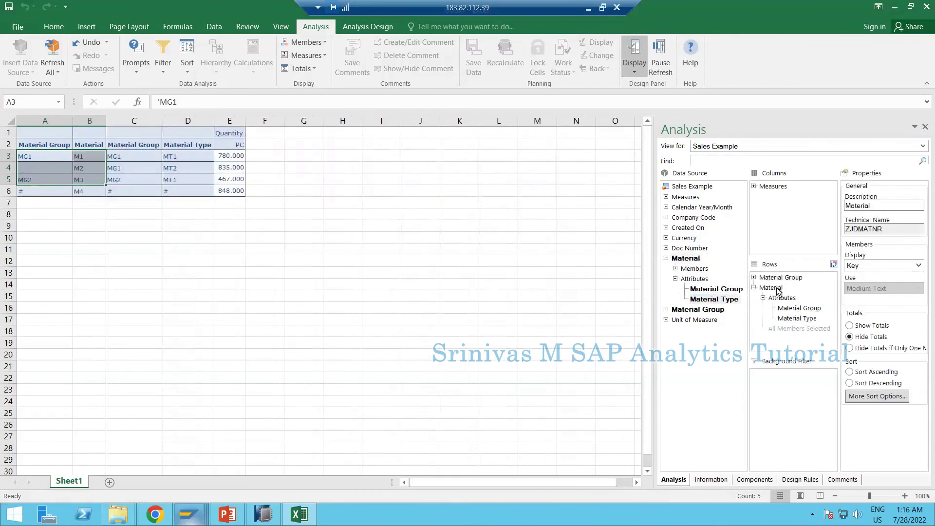
{"action": "left_click_drag", "start_coordinate": [774, 288], "coordinate": [719, 325]}
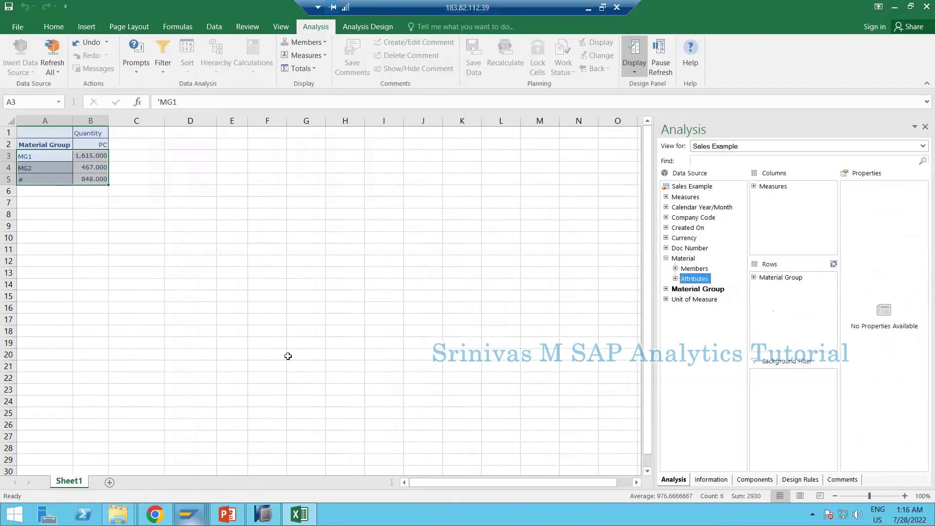
{"action": "left_click", "coordinate": [53, 173]}
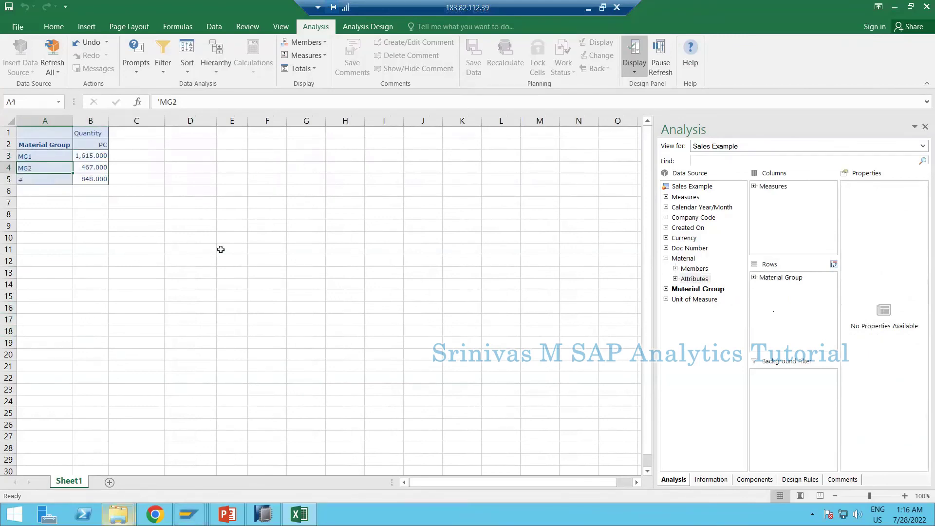
Step: Switch to SAP HANA Studio and examine the SR_PSALESEX InfoProvider fields available to the query
{"action": "left_click", "coordinate": [257, 520]}
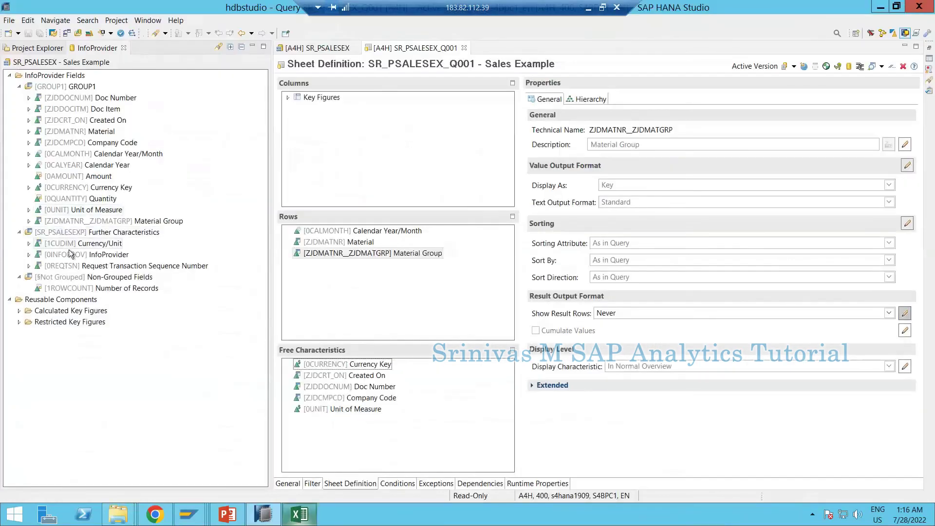
{"action": "left_click", "coordinate": [61, 289]}
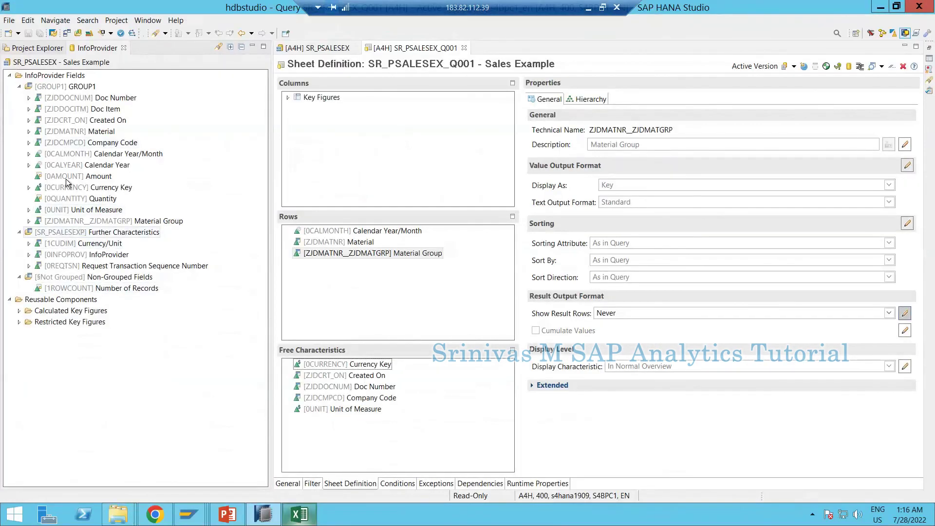